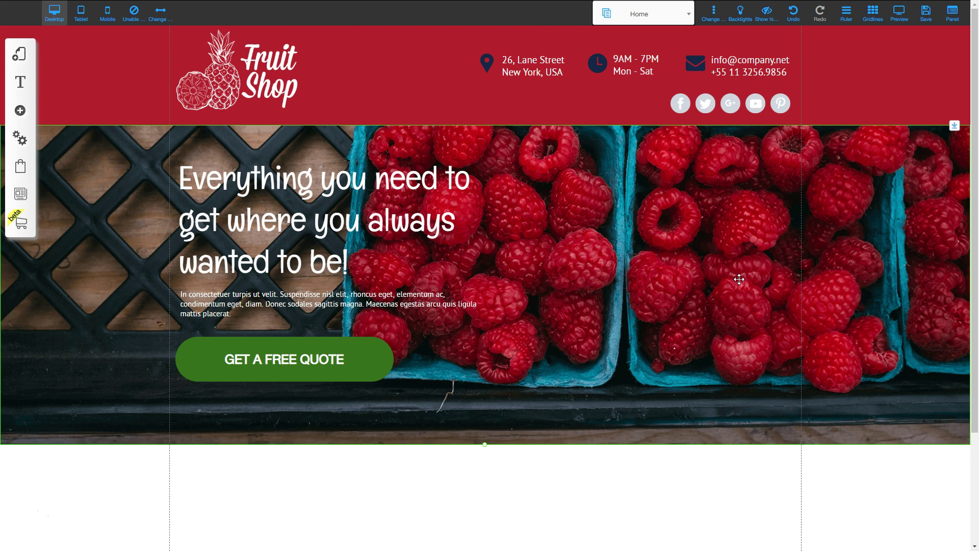
Step: Add the Standard (Dark Blue) banner from the Classic banner category to the Home page
{"action": "left_click", "coordinate": [19, 110]}
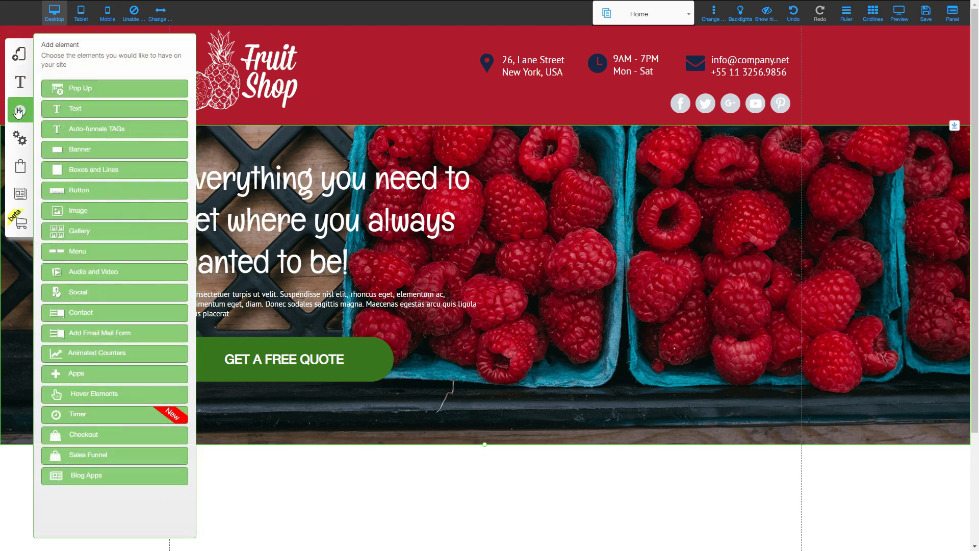
{"action": "left_click", "coordinate": [95, 152]}
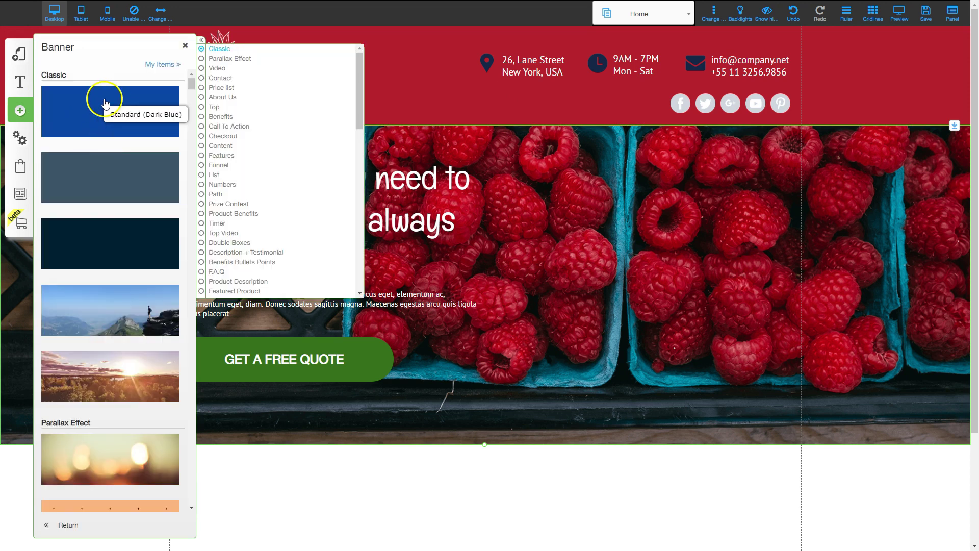
{"action": "left_click", "coordinate": [107, 106]}
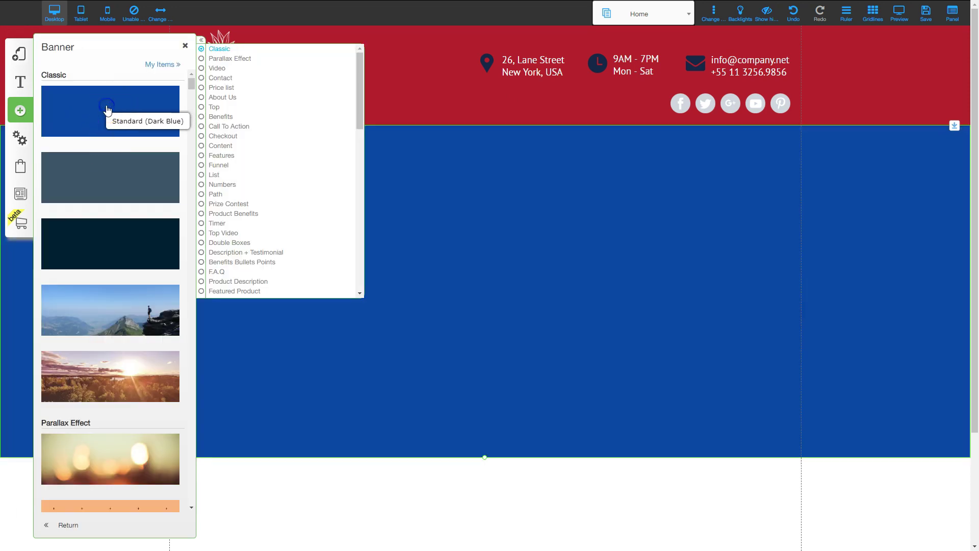
{"action": "left_click", "coordinate": [185, 45]}
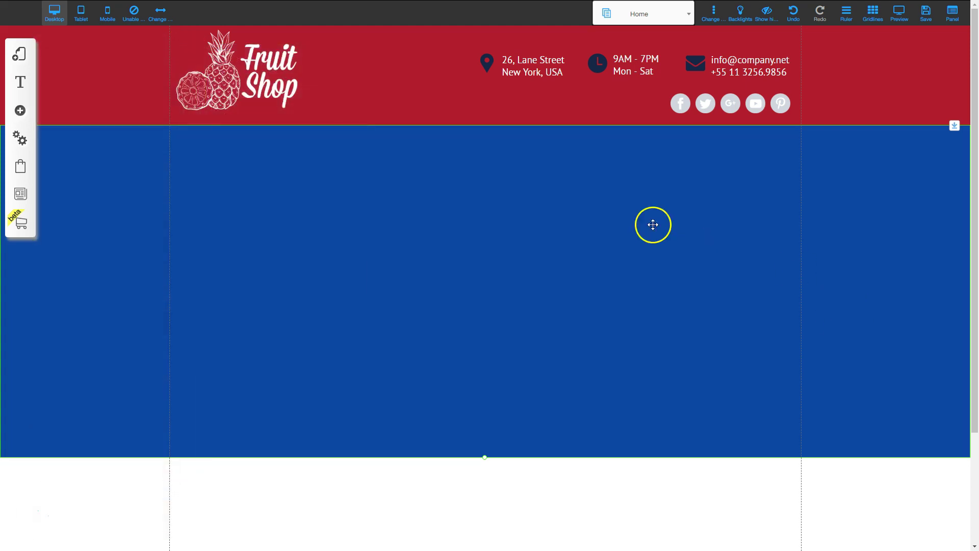
Step: Move the dark blue banner below the raspberry hero banner, with its upper edge flush against the hero's lower edge
{"action": "scroll", "coordinate": [692, 459], "scroll_direction": "down", "scroll_amount": 3}
{"action": "left_click_drag", "start_coordinate": [712, 284], "coordinate": [722, 372]}
{"action": "left_click", "coordinate": [762, 498]}
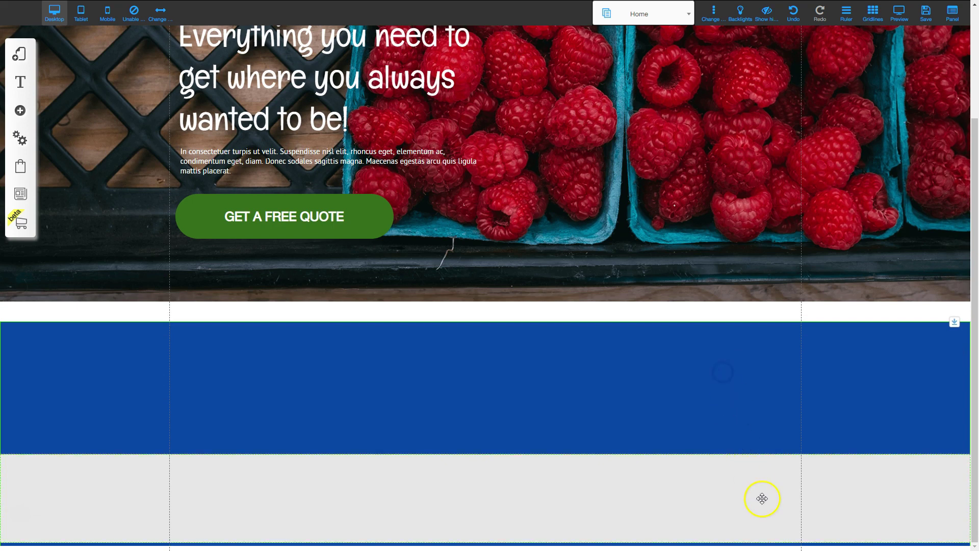
{"action": "left_click_drag", "start_coordinate": [802, 486], "coordinate": [806, 545]}
{"action": "scroll", "coordinate": [820, 519], "scroll_direction": "down", "scroll_amount": 4}
{"action": "left_click_drag", "start_coordinate": [814, 495], "coordinate": [813, 550]}
{"action": "scroll", "coordinate": [817, 515], "scroll_direction": "down", "scroll_amount": 2}
{"action": "scroll", "coordinate": [752, 385], "scroll_direction": "up", "scroll_amount": 3}
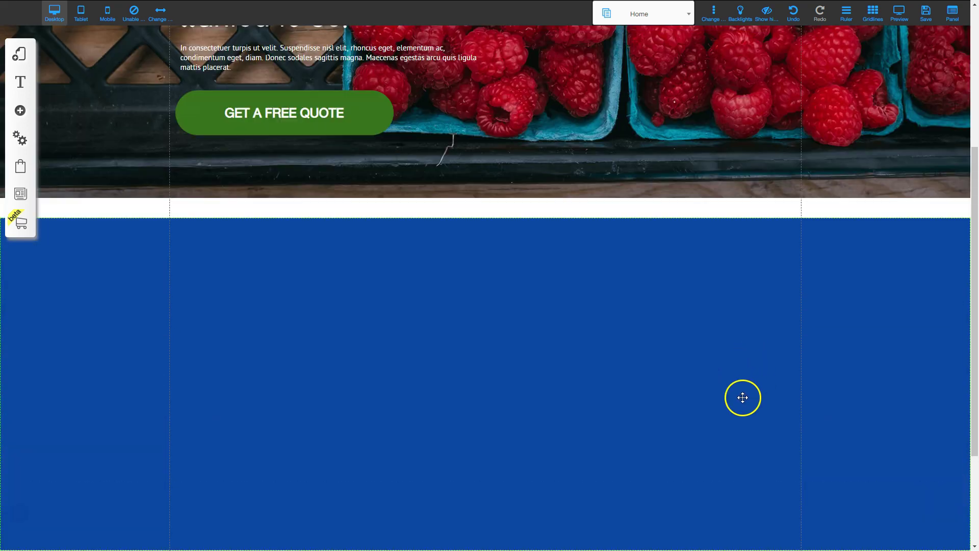
{"action": "left_click_drag", "start_coordinate": [457, 379], "coordinate": [458, 420]}
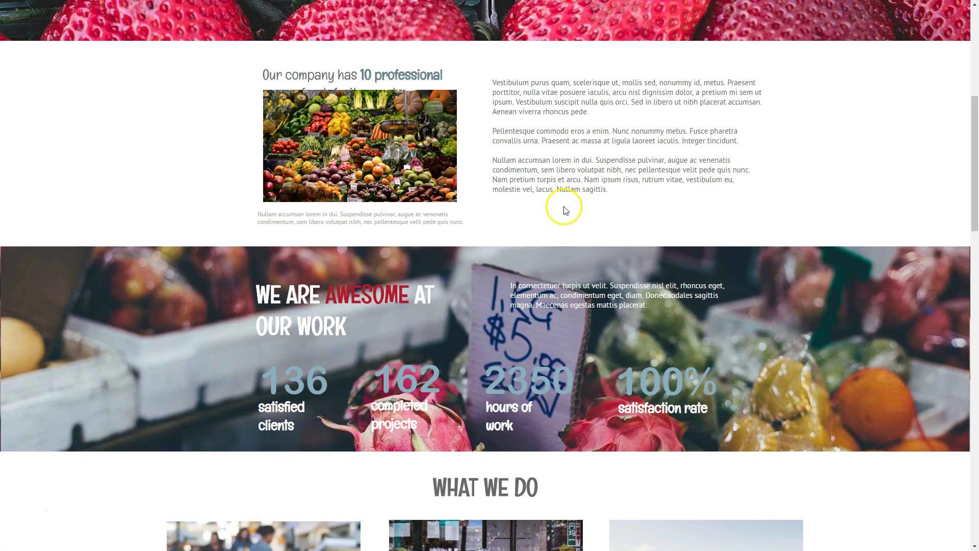
{"action": "scroll", "coordinate": [561, 178], "scroll_direction": "up", "scroll_amount": 2}
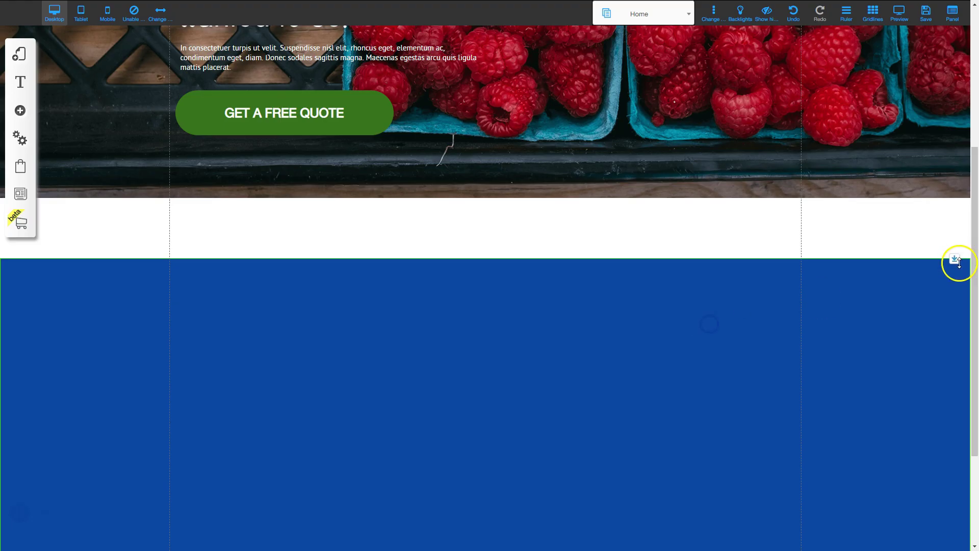
{"action": "left_click_drag", "start_coordinate": [955, 259], "coordinate": [949, 196]}
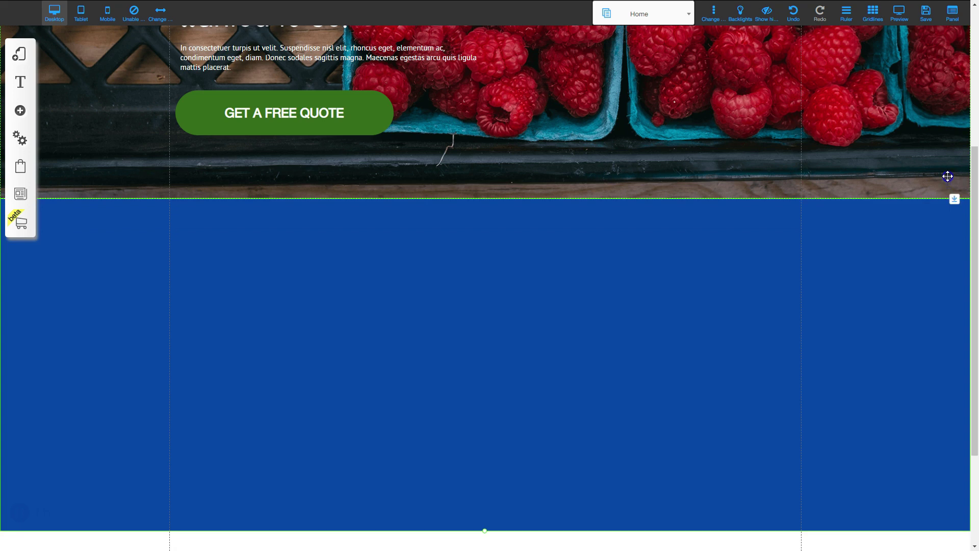
Step: Change the dark blue banner's background color to white
{"action": "left_click", "coordinate": [483, 361]}
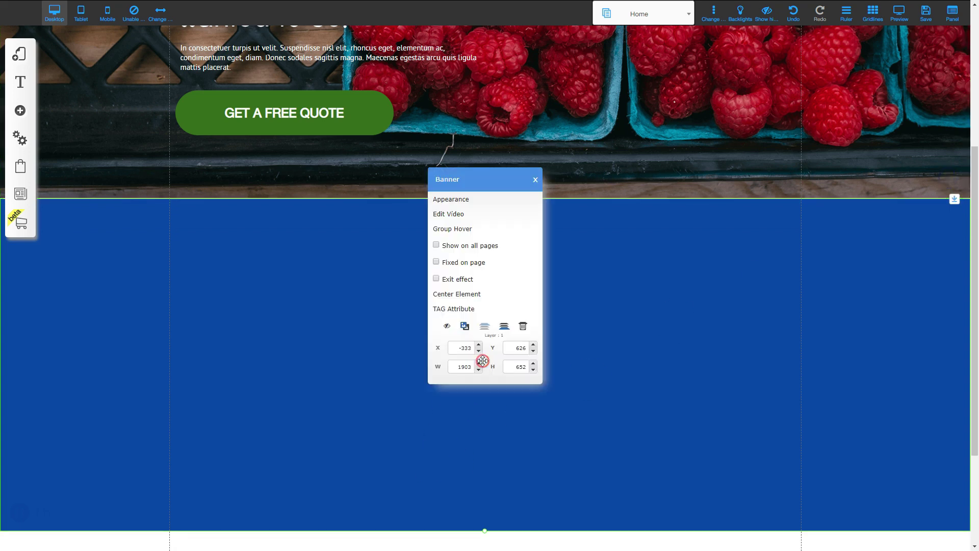
{"action": "left_click", "coordinate": [462, 199]}
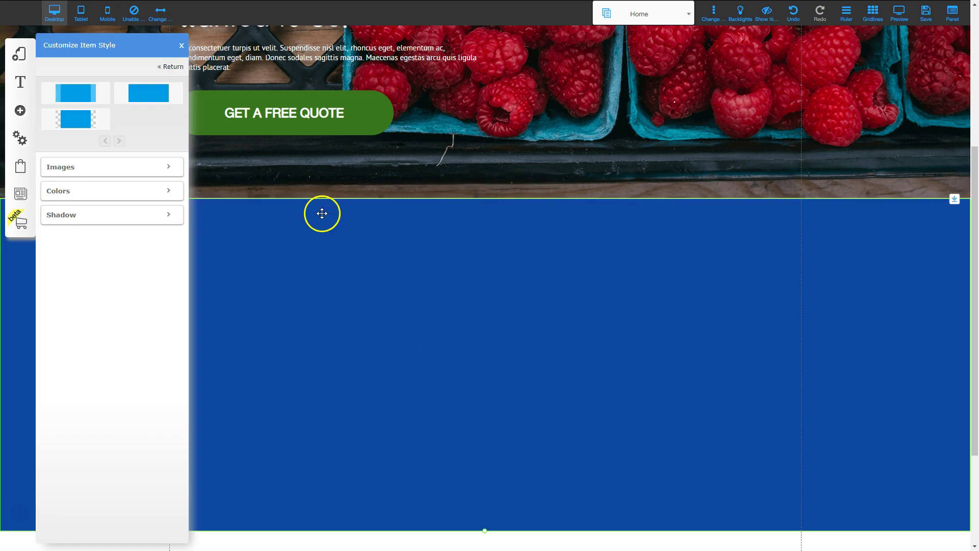
{"action": "left_click", "coordinate": [87, 190]}
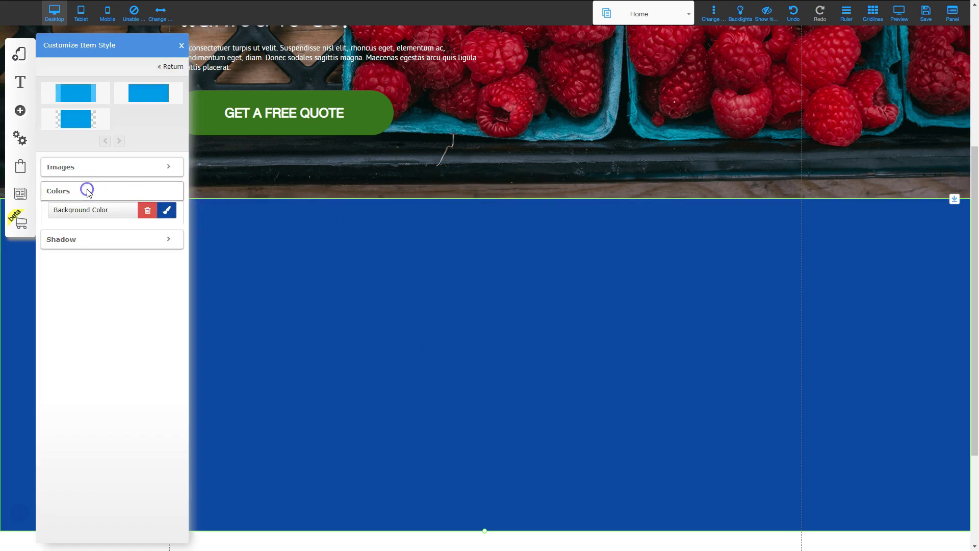
{"action": "left_click", "coordinate": [167, 214]}
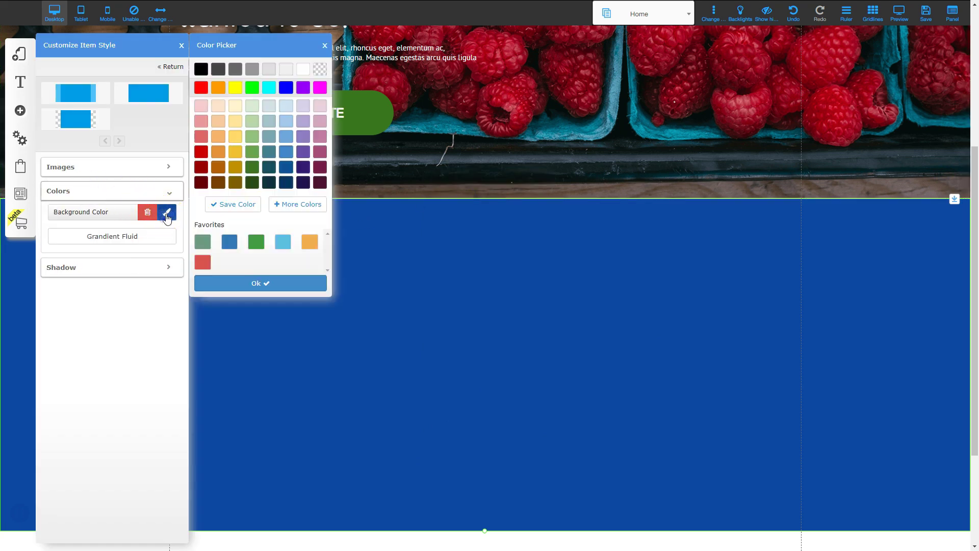
{"action": "left_click", "coordinate": [304, 69]}
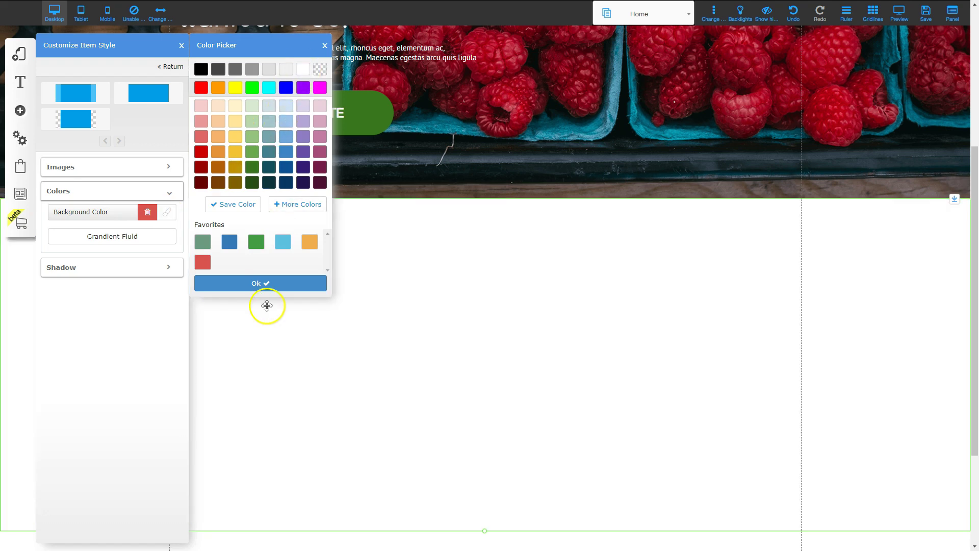
{"action": "left_click", "coordinate": [264, 284]}
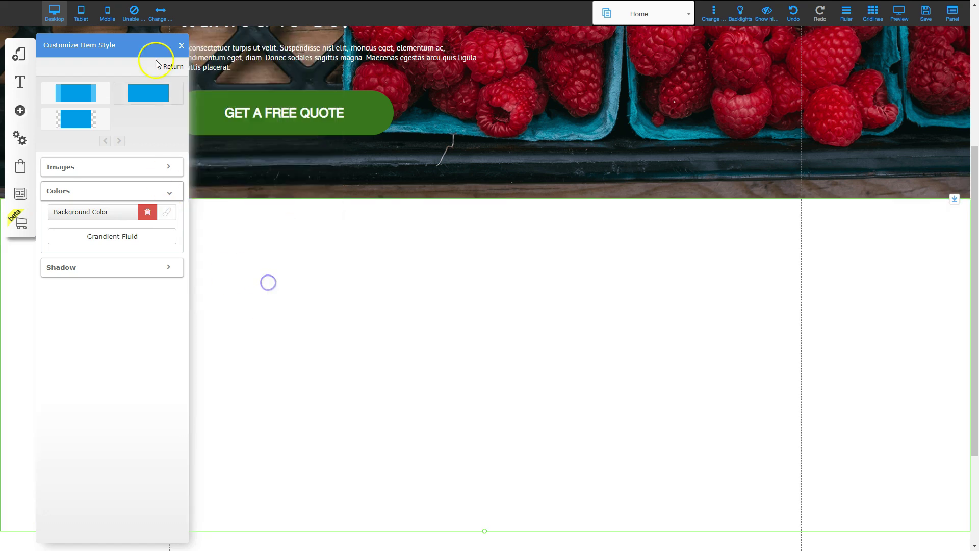
{"action": "left_click", "coordinate": [178, 44]}
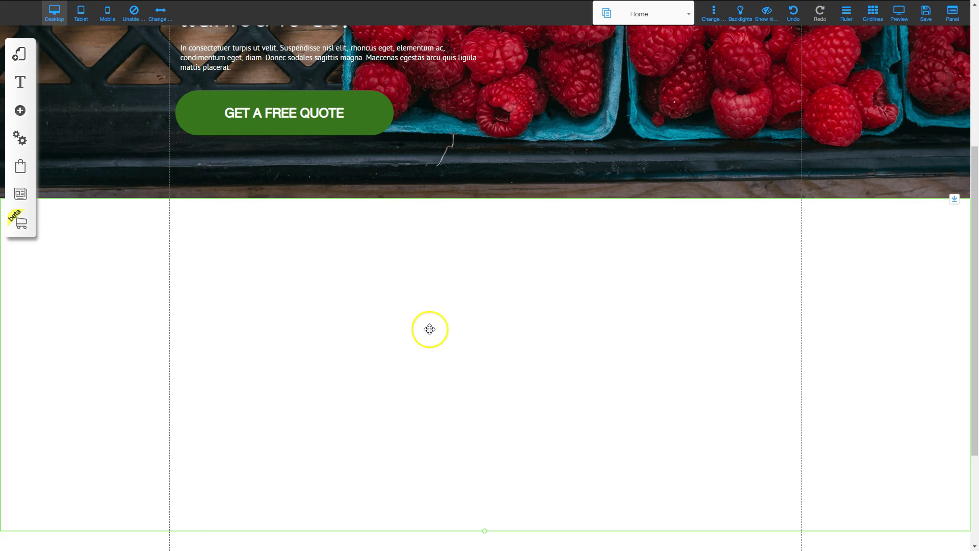
Step: Add a standard Image element onto the white banner below the hero
{"action": "left_click", "coordinate": [20, 112]}
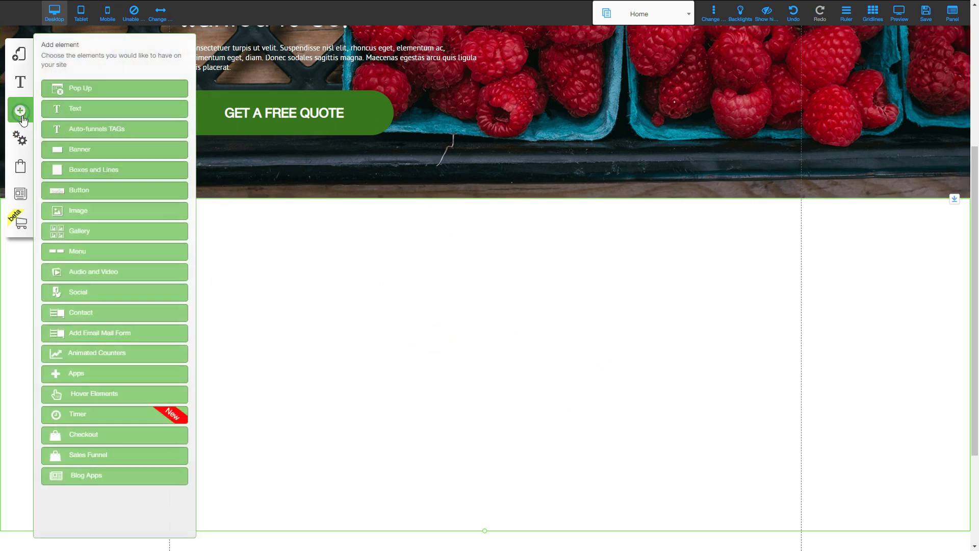
{"action": "left_click", "coordinate": [79, 211]}
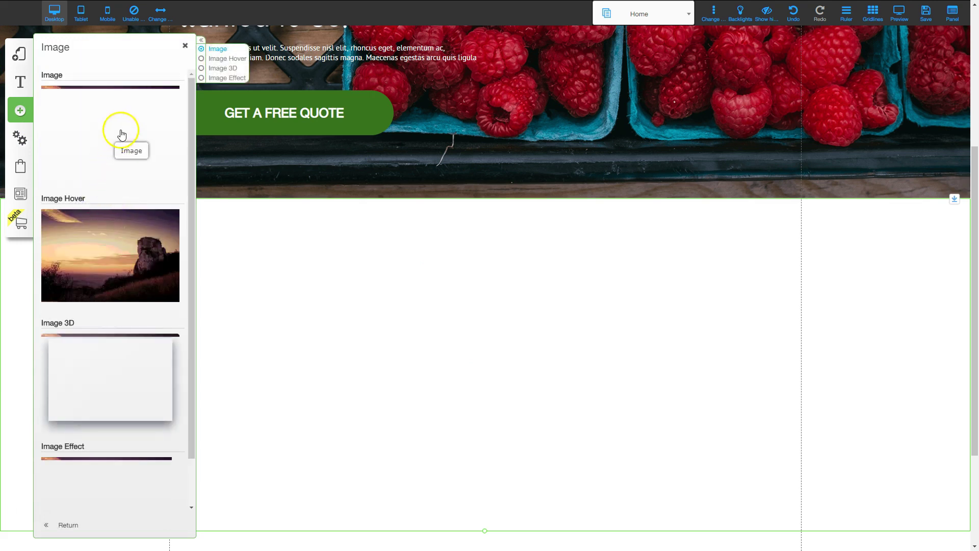
{"action": "left_click", "coordinate": [111, 115]}
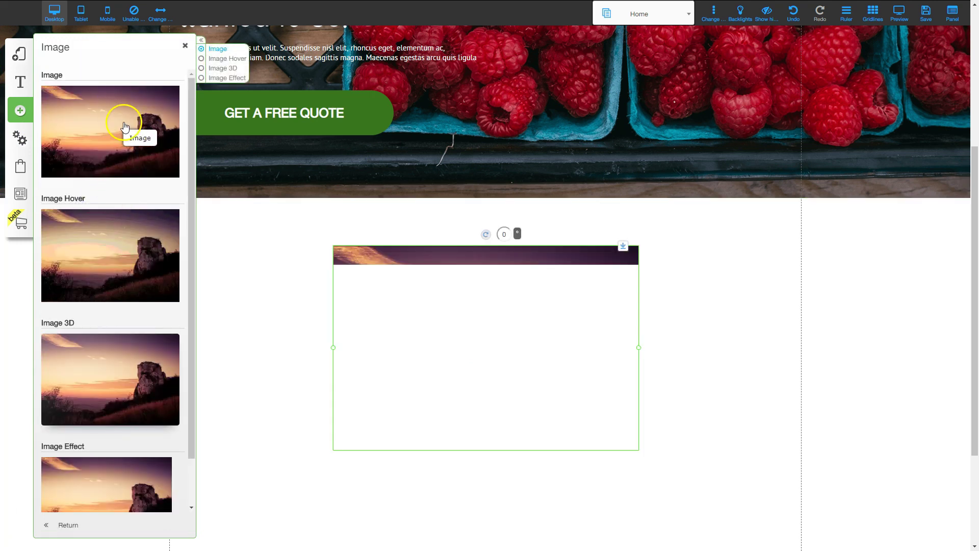
{"action": "left_click", "coordinate": [184, 47]}
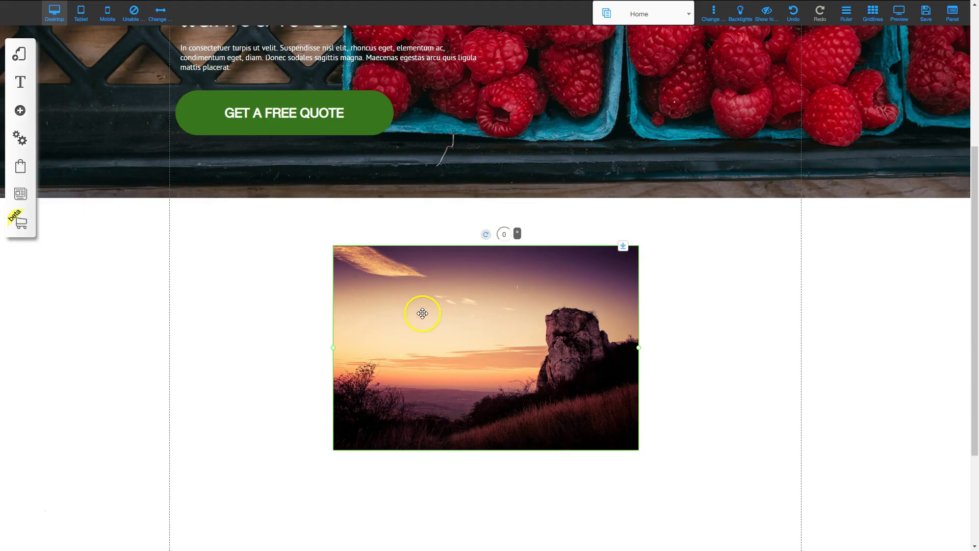
Step: Replace the placeholder sunset image with the photo of the man in orange cutting limes from the Fruit Stand folder
{"action": "left_click", "coordinate": [422, 312]}
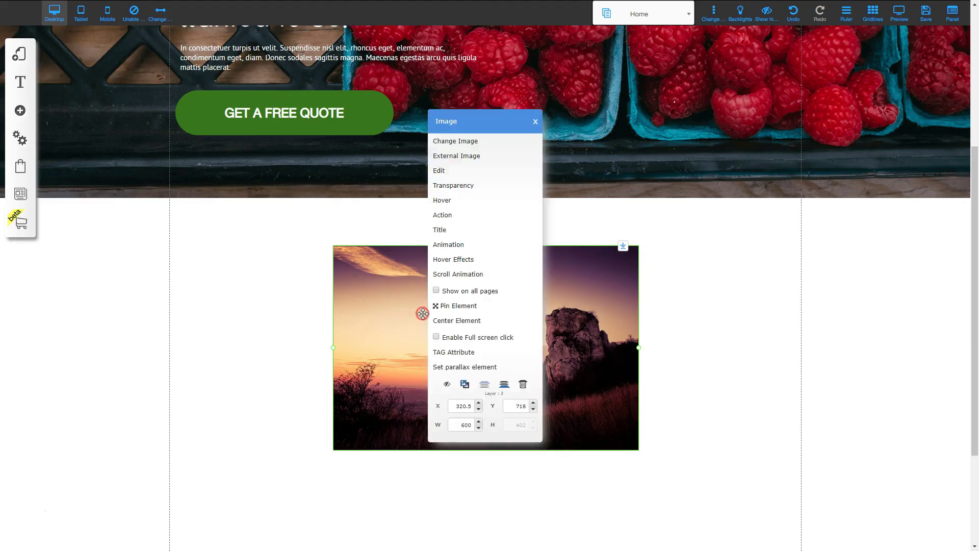
{"action": "left_click", "coordinate": [457, 145]}
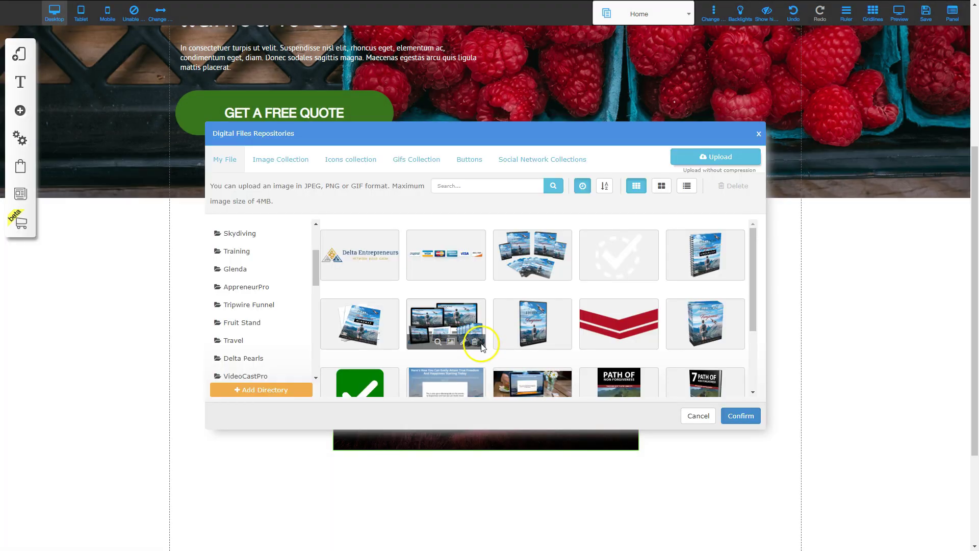
{"action": "left_click", "coordinate": [247, 320]}
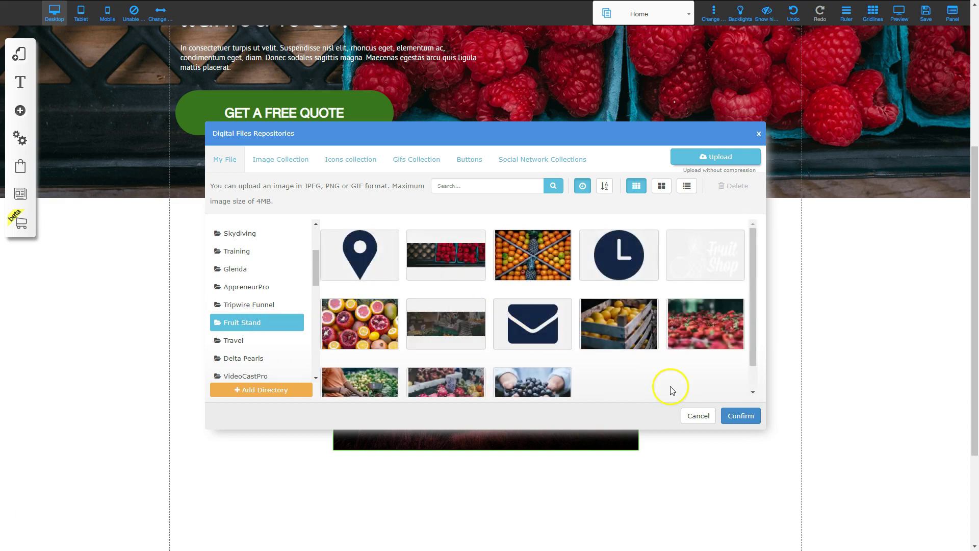
{"action": "scroll", "coordinate": [633, 365], "scroll_direction": "down", "scroll_amount": 1}
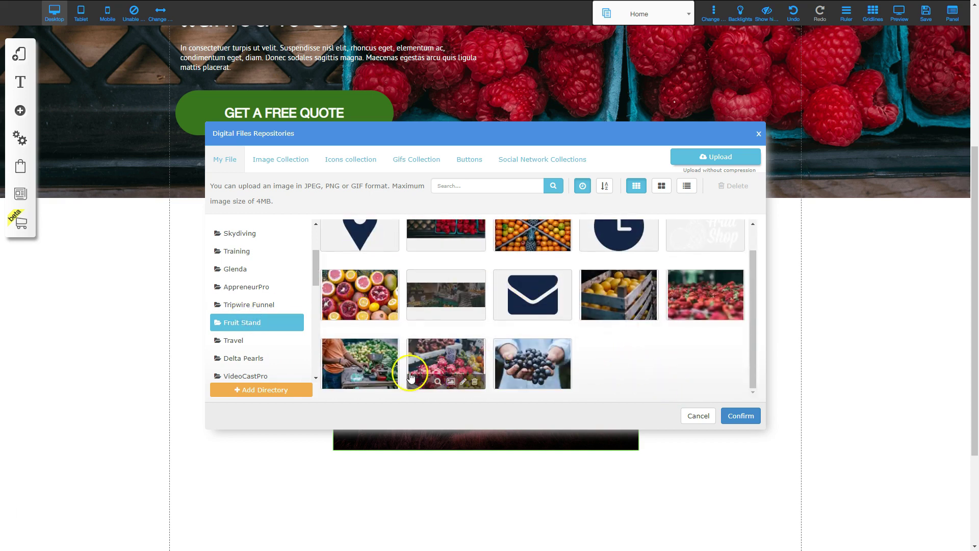
{"action": "scroll", "coordinate": [516, 284], "scroll_direction": "up", "scroll_amount": 1}
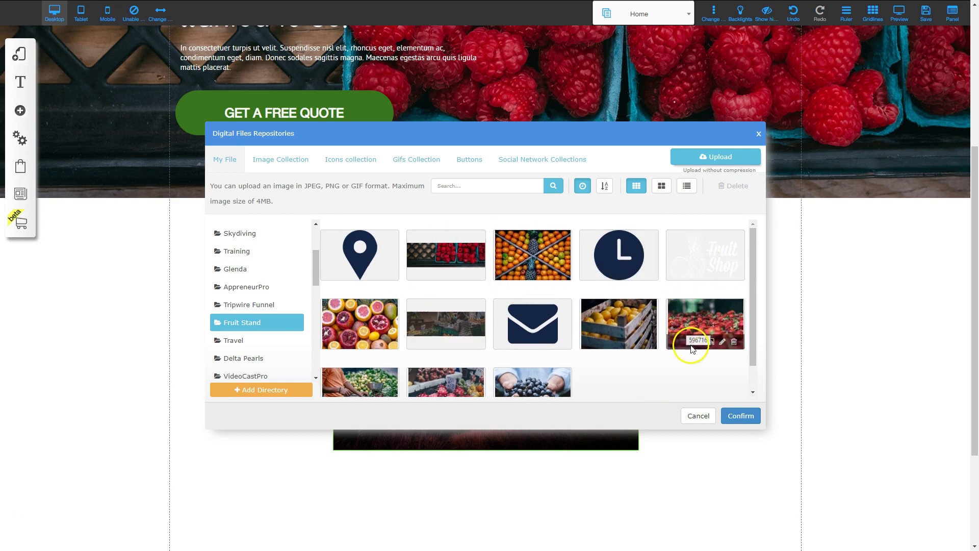
{"action": "scroll", "coordinate": [692, 348], "scroll_direction": "down", "scroll_amount": 4}
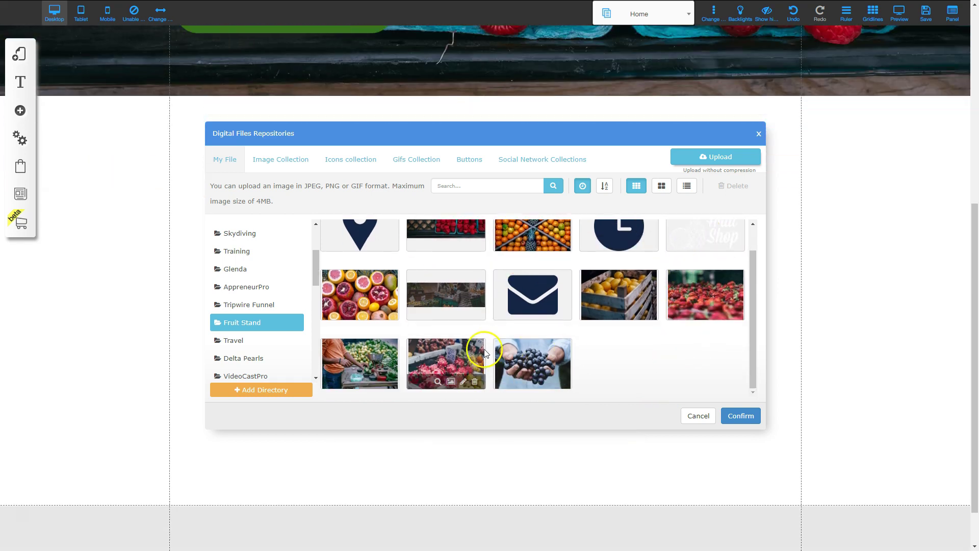
{"action": "left_click", "coordinate": [365, 358]}
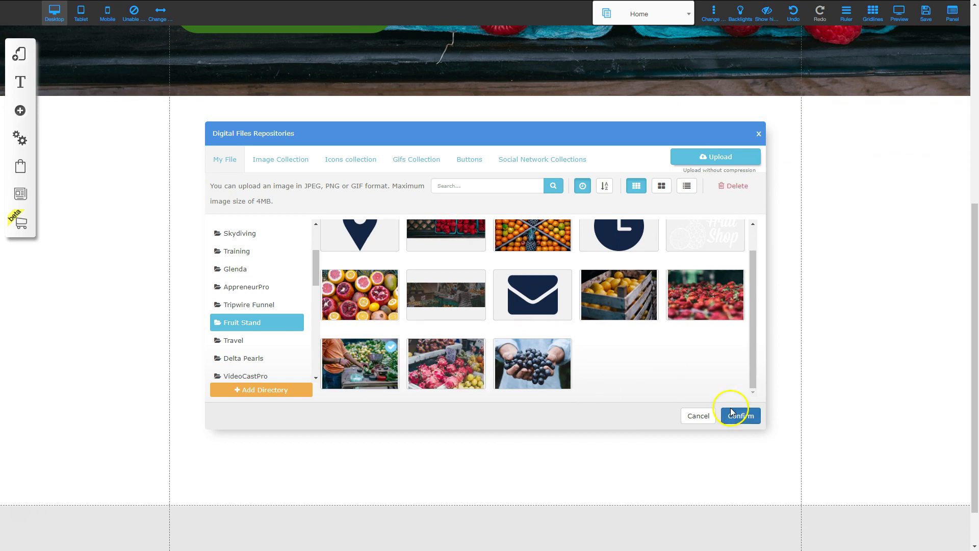
{"action": "left_click", "coordinate": [748, 414]}
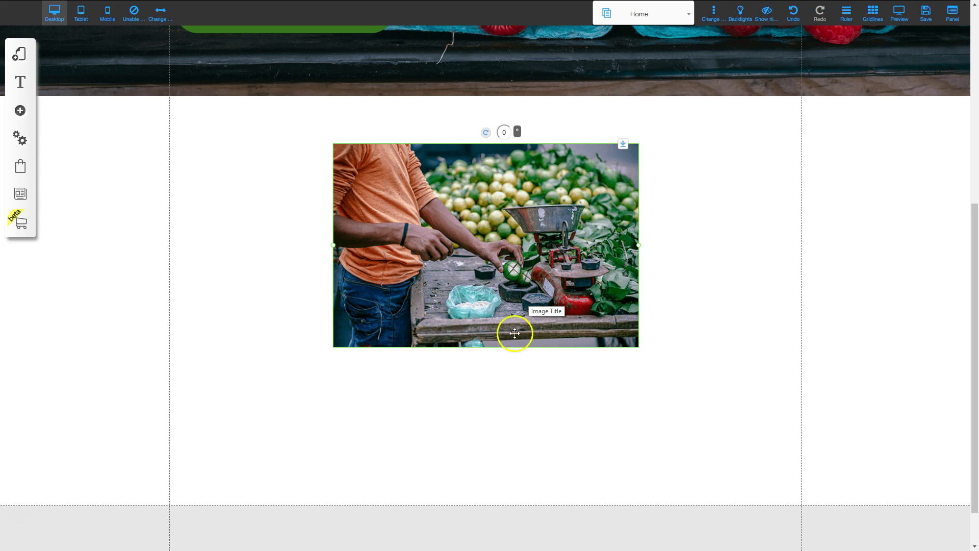
Step: Crop the lime vendor photo to about 518 × 324 pixels, save it, and move it toward the left side of the white banner
{"action": "left_click", "coordinate": [465, 252]}
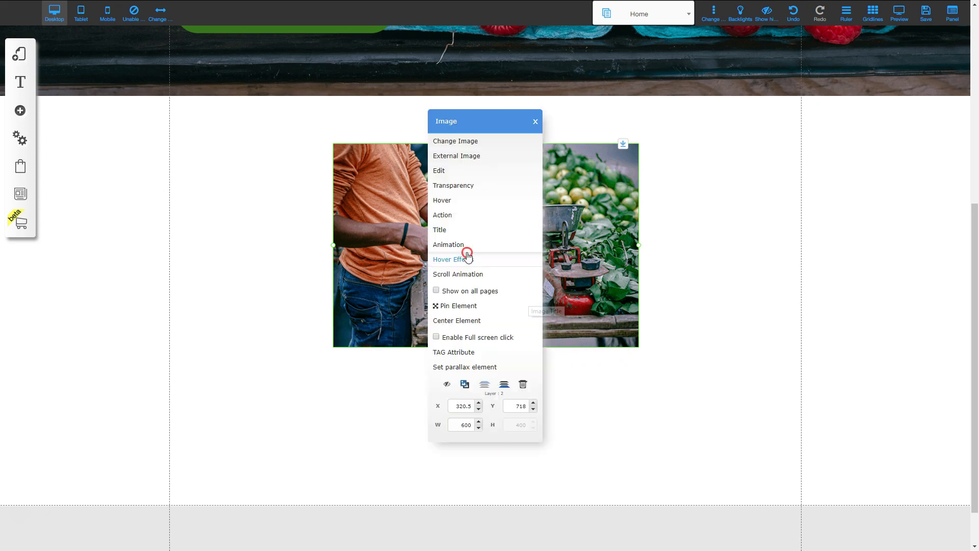
{"action": "left_click", "coordinate": [454, 171]}
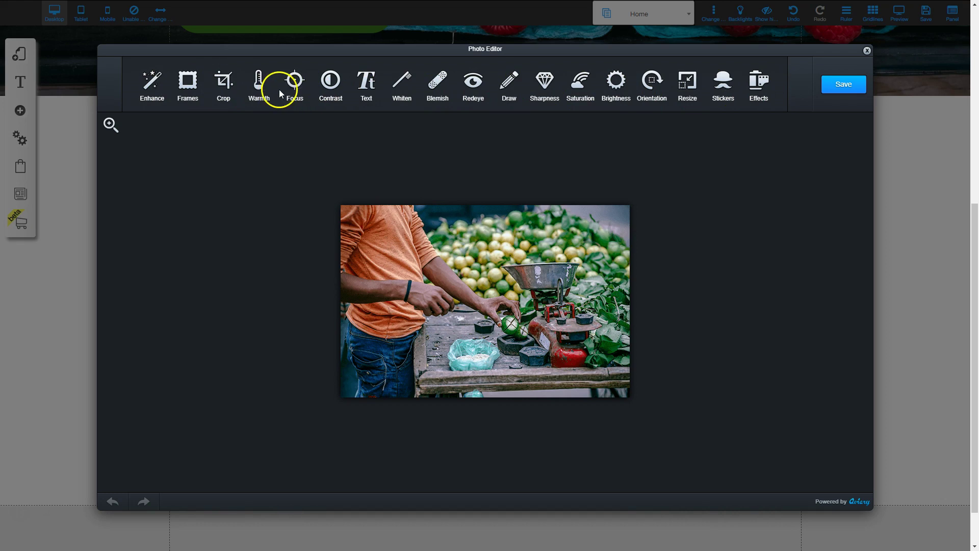
{"action": "left_click", "coordinate": [221, 81]}
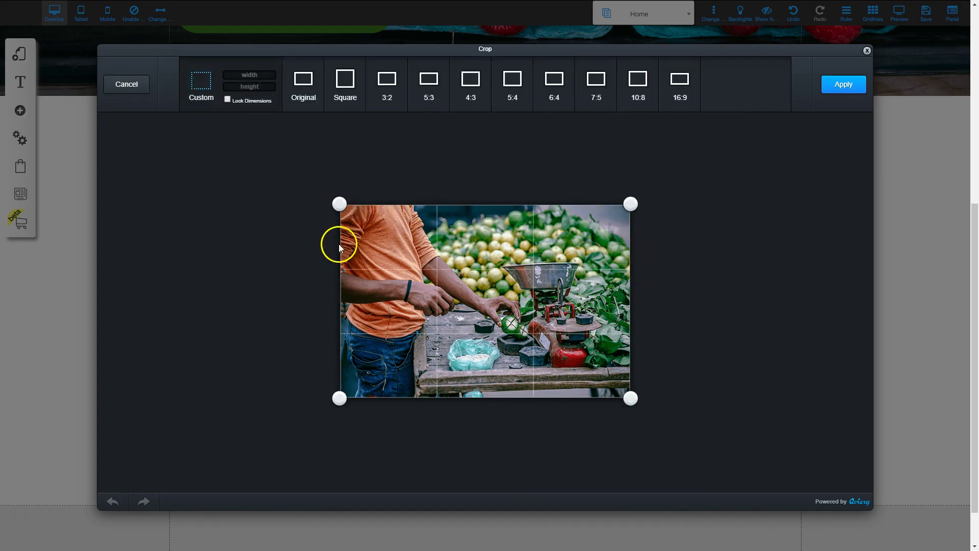
{"action": "left_click_drag", "start_coordinate": [631, 398], "coordinate": [614, 368]}
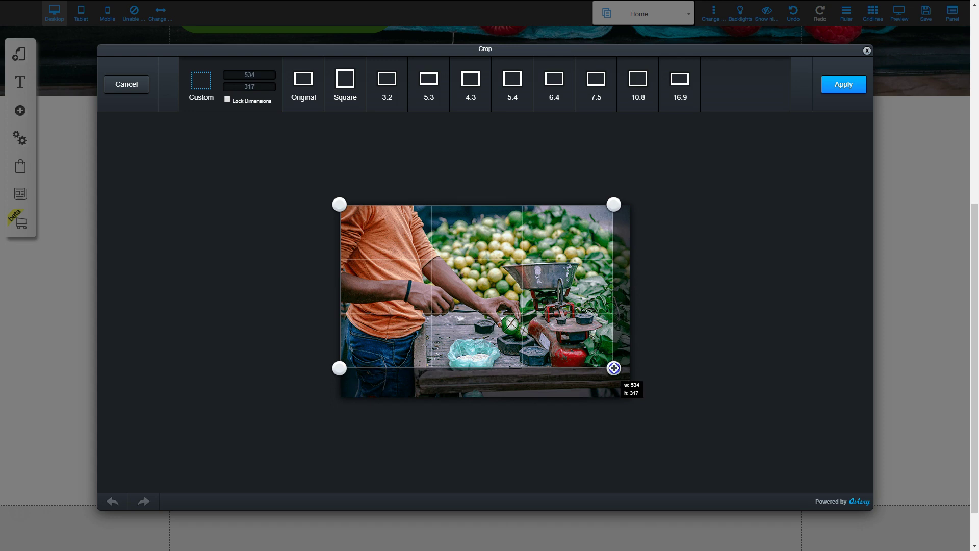
{"action": "left_click_drag", "start_coordinate": [614, 368], "coordinate": [605, 372]}
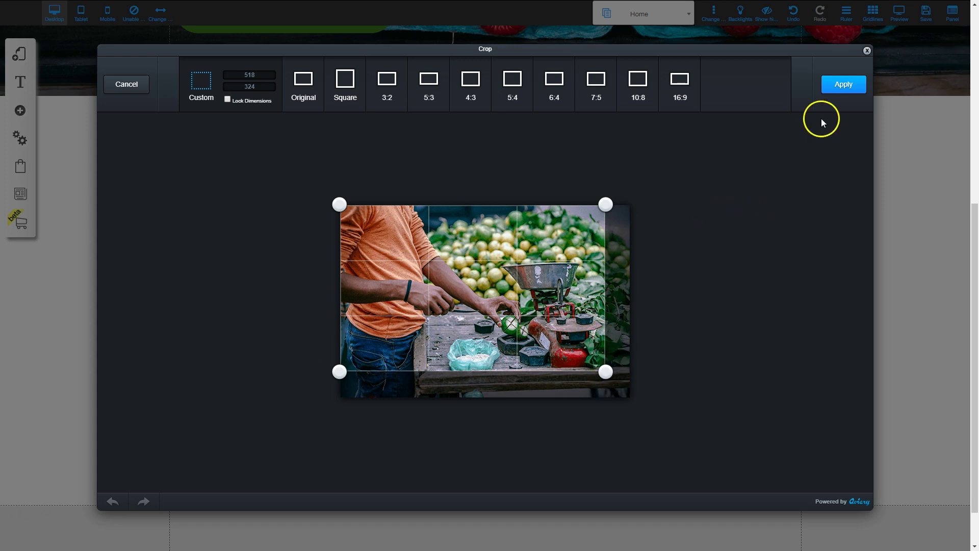
{"action": "left_click", "coordinate": [834, 93]}
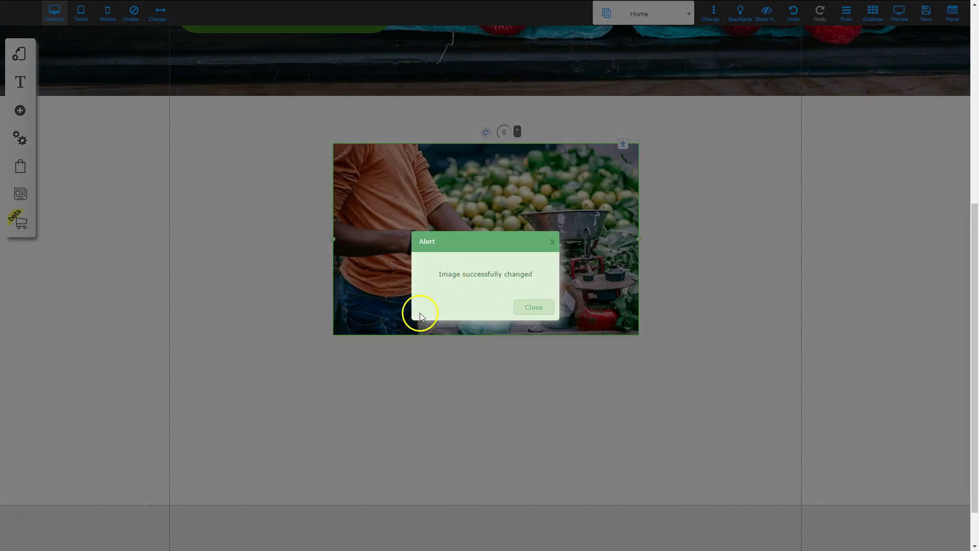
{"action": "left_click", "coordinate": [552, 314]}
{"action": "left_click_drag", "start_coordinate": [536, 221], "coordinate": [363, 230]}
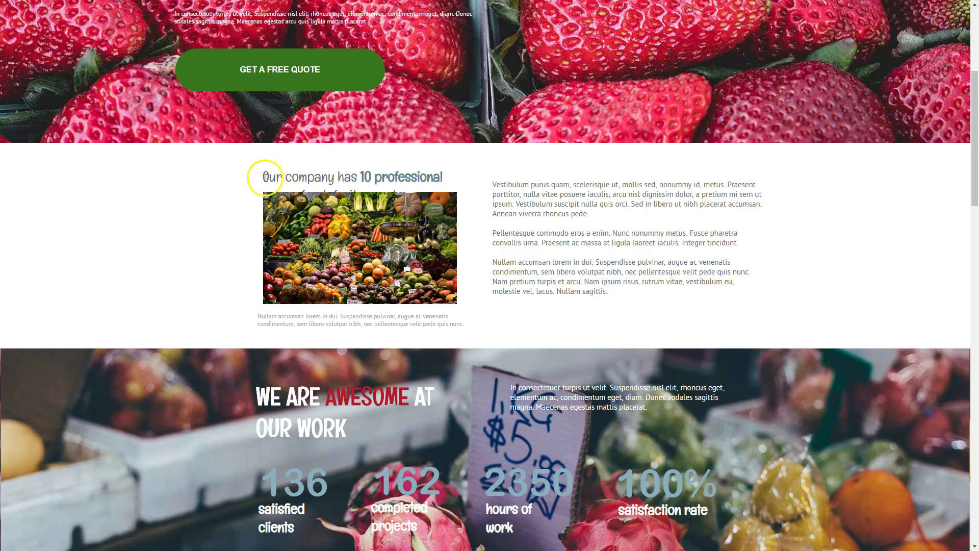
Step: Select the company heading on the reference page, and add an XL title beside the lime vendor photo on the white banner
{"action": "left_click_drag", "start_coordinate": [260, 173], "coordinate": [436, 189]}
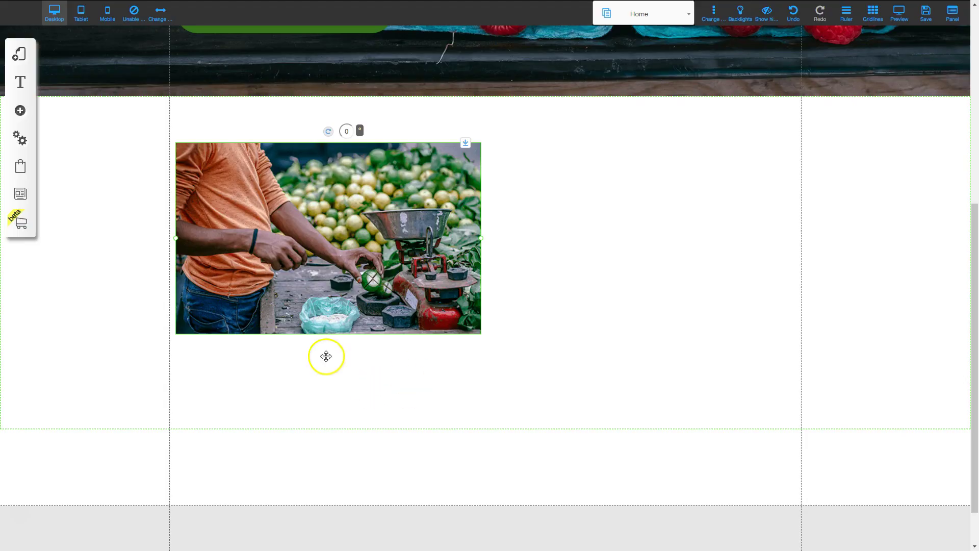
{"action": "left_click", "coordinate": [20, 111]}
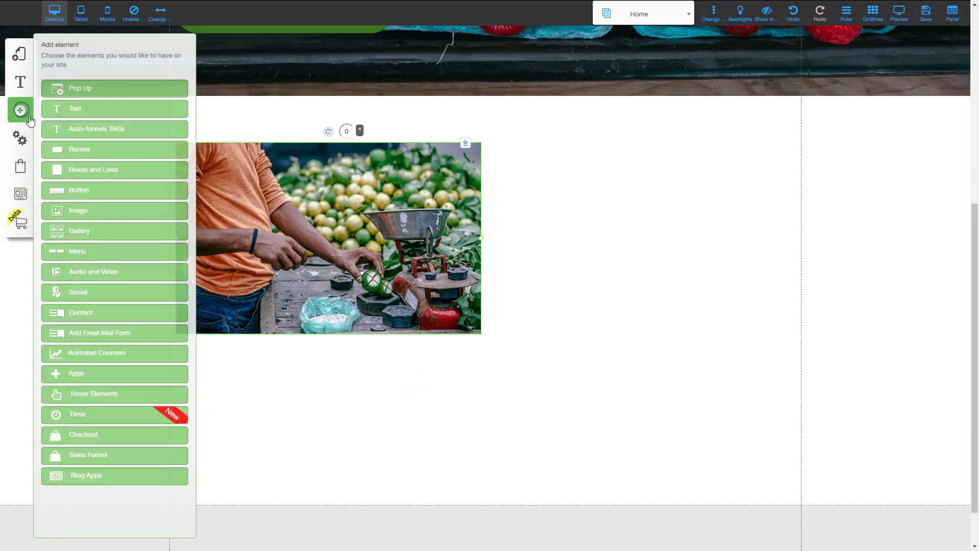
{"action": "left_click", "coordinate": [82, 112]}
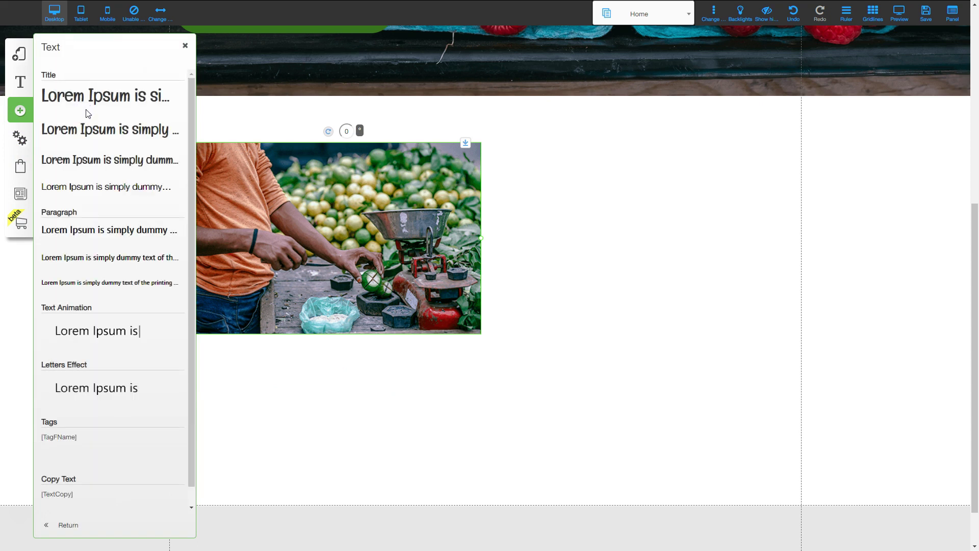
{"action": "left_click", "coordinate": [102, 100]}
{"action": "left_click_drag", "start_coordinate": [532, 198], "coordinate": [693, 199]}
Step: Replace the new title's placeholder text with "Our company has 10 professional fresh fruit experts."
{"action": "double_click", "coordinate": [602, 198]}
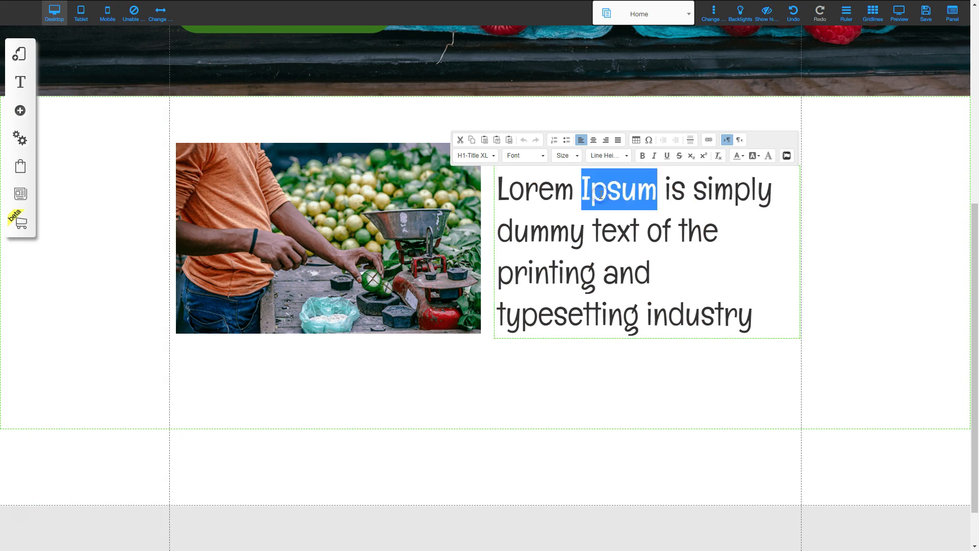
{"action": "triple_click", "coordinate": [601, 194]}
{"action": "type", "text": "Our company has 10 professional fresh fruit experts."}
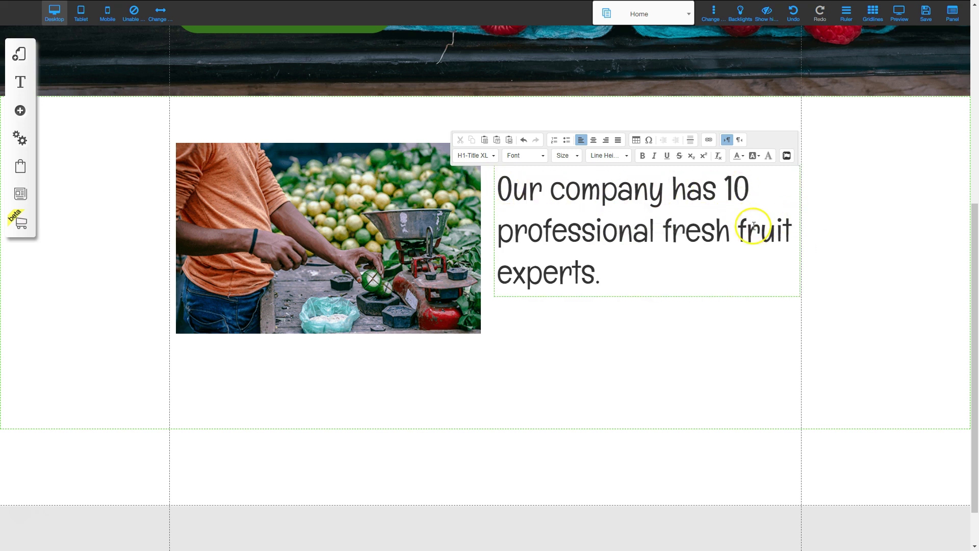
Step: Break the heading before "fresh" and widen its text box past the right guide so it fits on two lines
{"action": "left_click", "coordinate": [667, 225]}
{"action": "key", "text": "Return"}
{"action": "left_click", "coordinate": [647, 360]}
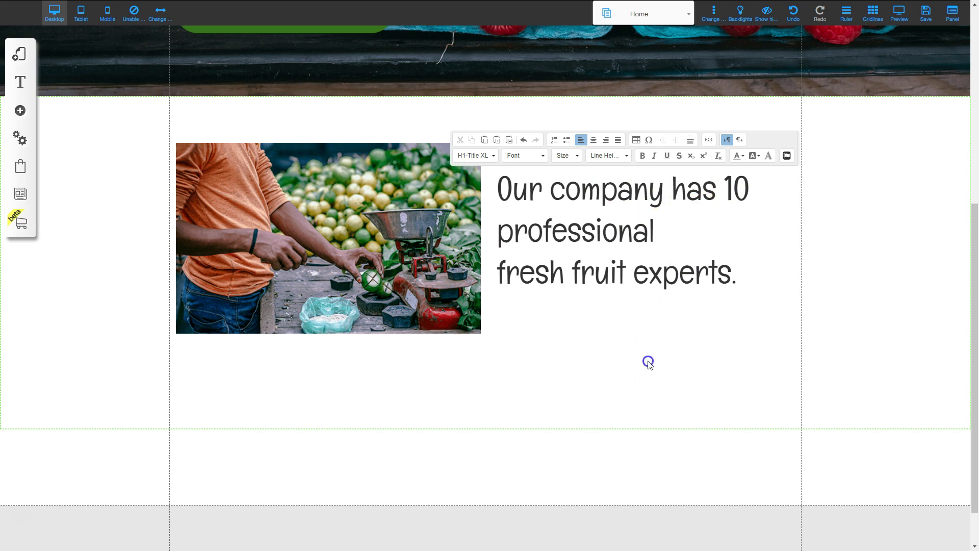
{"action": "left_click", "coordinate": [622, 202]}
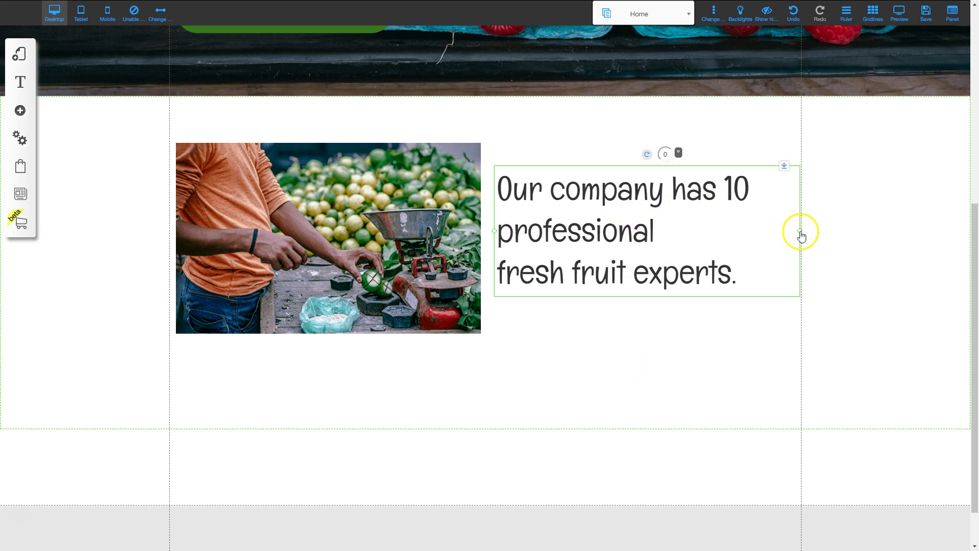
{"action": "left_click_drag", "start_coordinate": [800, 232], "coordinate": [949, 205]}
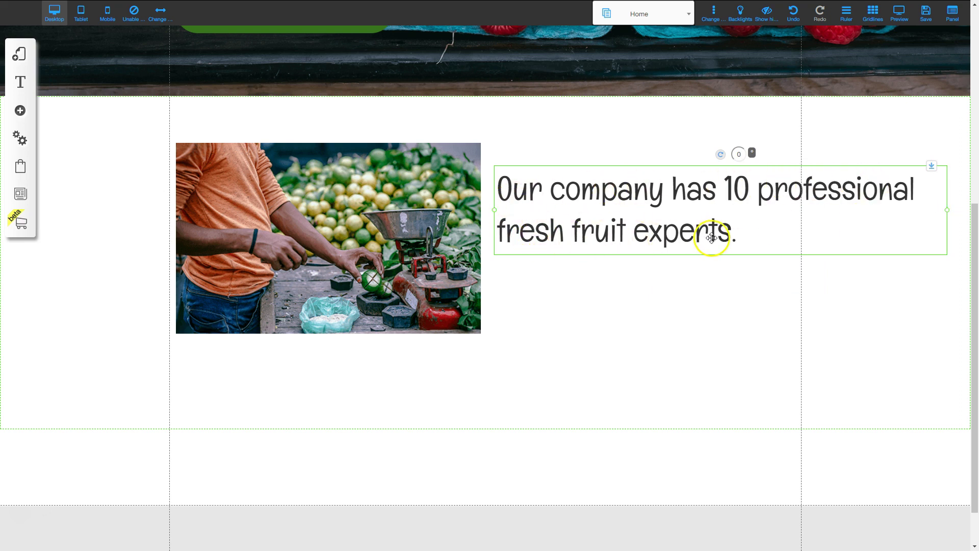
Step: Move the lime vendor photo lower and place the heading above it, aligning both with the banner's left guide
{"action": "scroll", "coordinate": [345, 204], "scroll_direction": "up", "scroll_amount": 2}
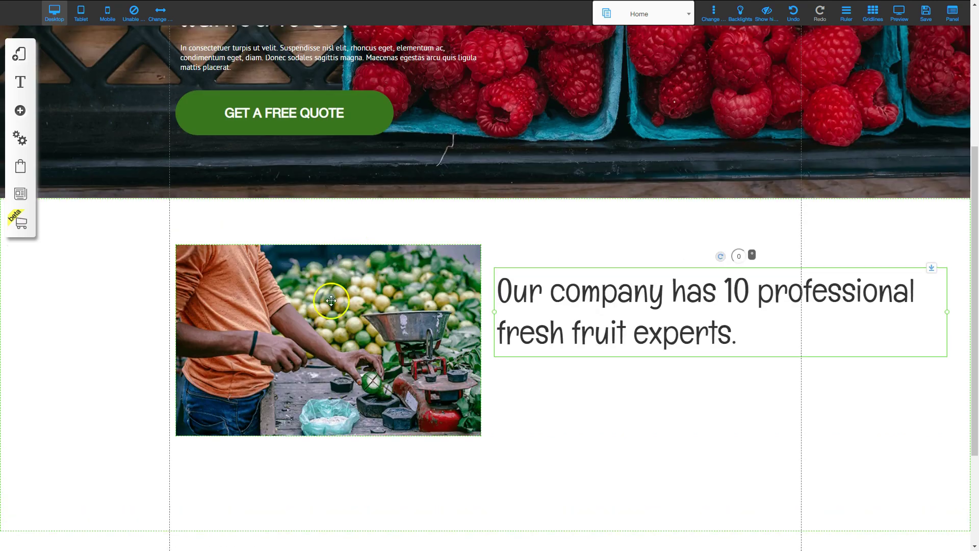
{"action": "left_click_drag", "start_coordinate": [333, 319], "coordinate": [339, 402]}
{"action": "left_click_drag", "start_coordinate": [568, 321], "coordinate": [246, 259]}
{"action": "left_click_drag", "start_coordinate": [246, 337], "coordinate": [234, 325]}
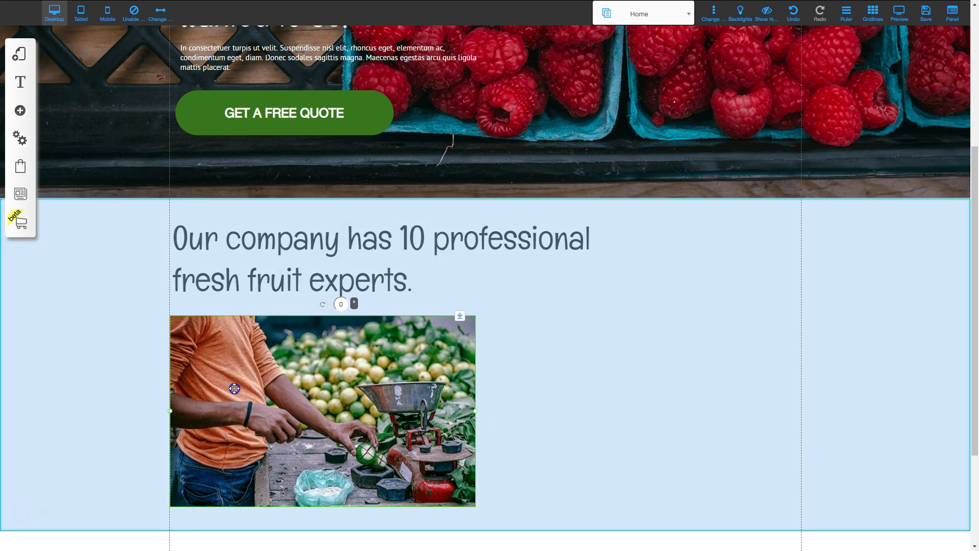
{"action": "left_click_drag", "start_coordinate": [234, 389], "coordinate": [234, 388]}
{"action": "left_click", "coordinate": [395, 399]}
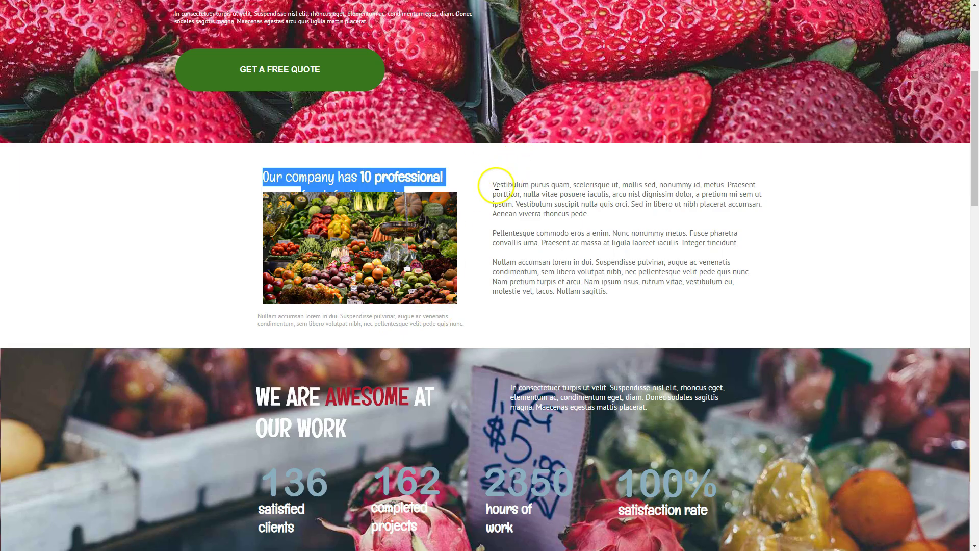
Step: Copy the three placeholder paragraphs beside the fruit market photo on the reference page
{"action": "left_click_drag", "start_coordinate": [494, 184], "coordinate": [605, 287]}
{"action": "key", "text": "ctrl+c"}
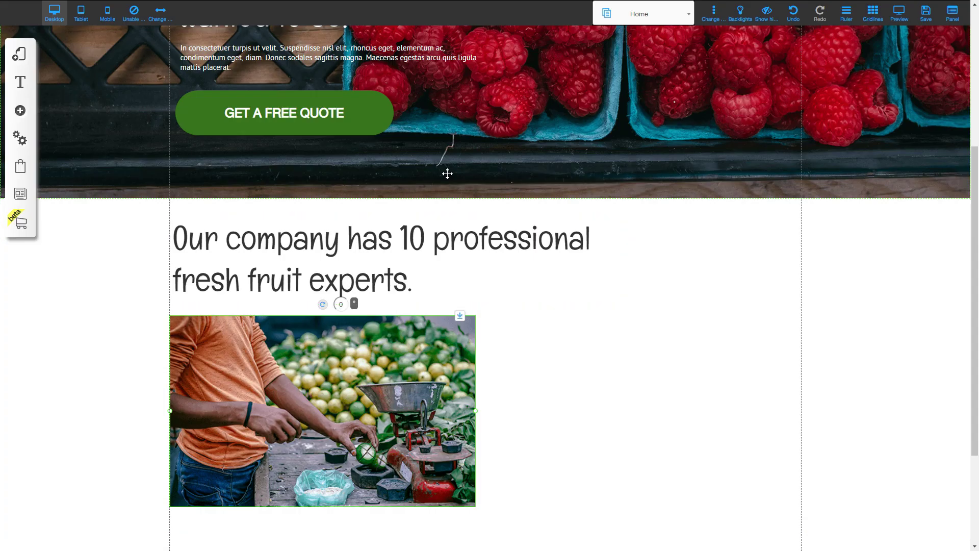
Step: Change the style of the whole company heading to H3-Title M
{"action": "double_click", "coordinate": [331, 251]}
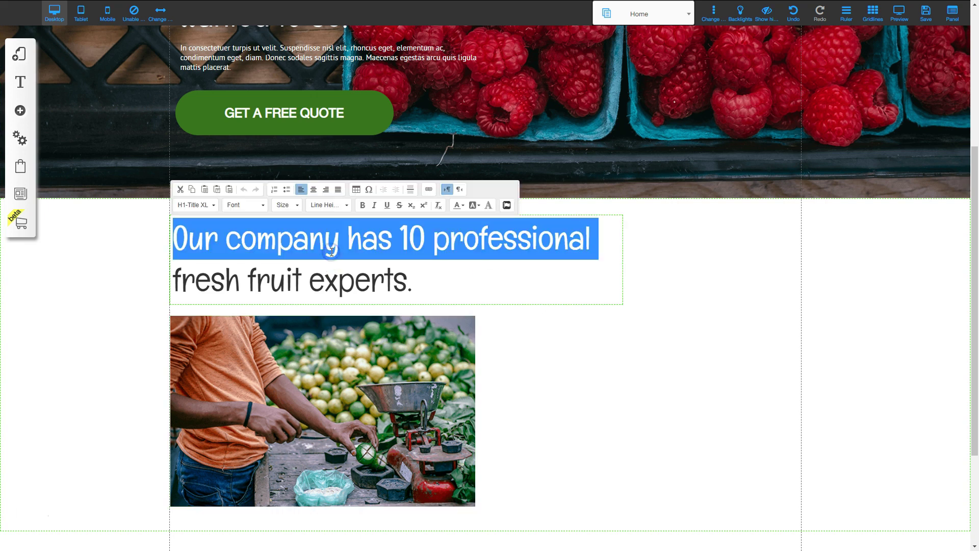
{"action": "left_click_drag", "start_coordinate": [413, 287], "coordinate": [177, 242]}
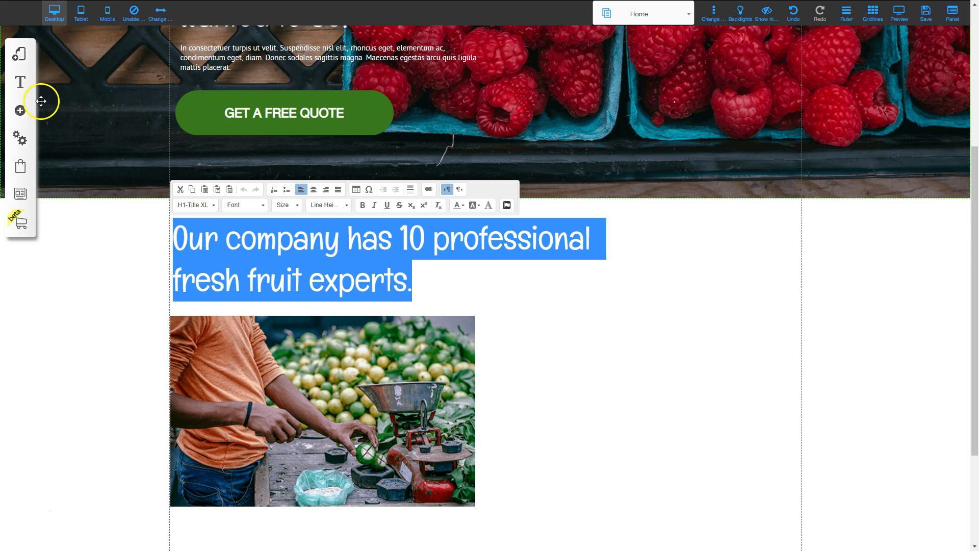
{"action": "left_click", "coordinate": [207, 206]}
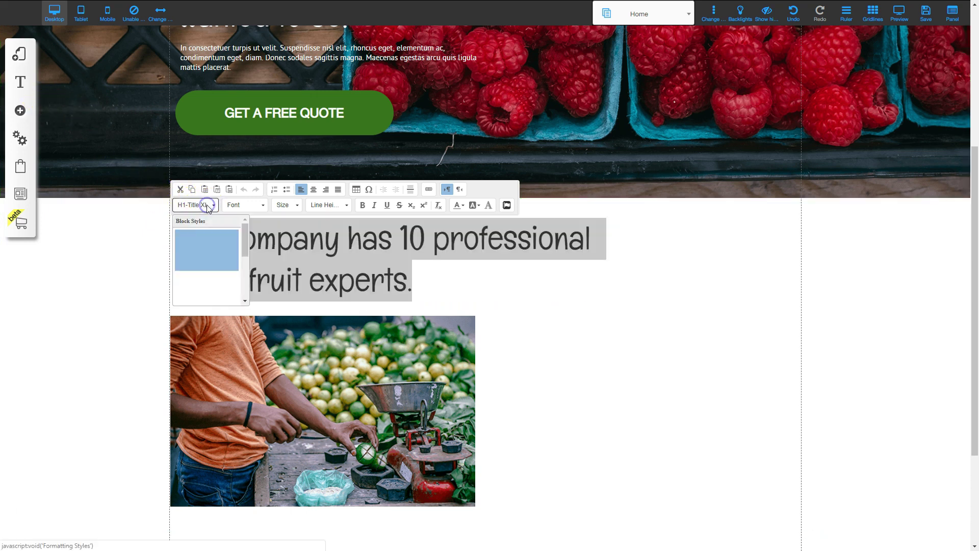
{"action": "left_click", "coordinate": [211, 294]}
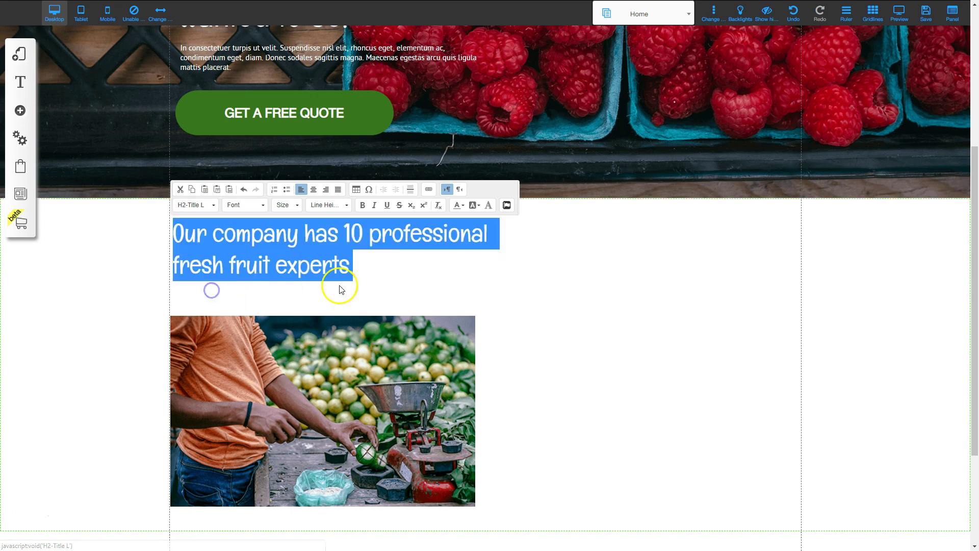
{"action": "left_click", "coordinate": [214, 207]}
{"action": "scroll", "coordinate": [219, 280], "scroll_direction": "down", "scroll_amount": 1}
{"action": "left_click", "coordinate": [215, 271]}
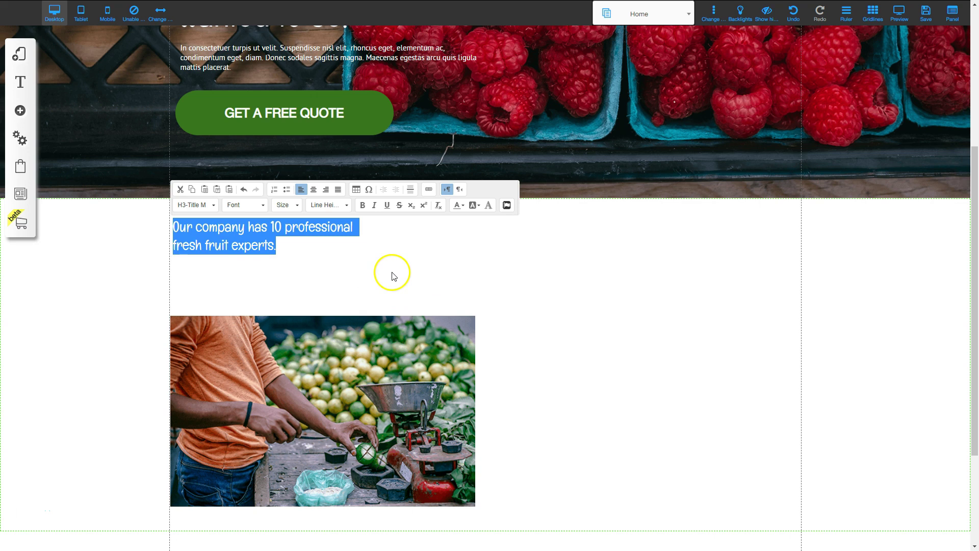
{"action": "left_click", "coordinate": [388, 262]}
Step: Make "10 professional" bold in the company heading
{"action": "left_click", "coordinate": [274, 234]}
{"action": "left_click", "coordinate": [274, 234]}
{"action": "left_click", "coordinate": [271, 227]}
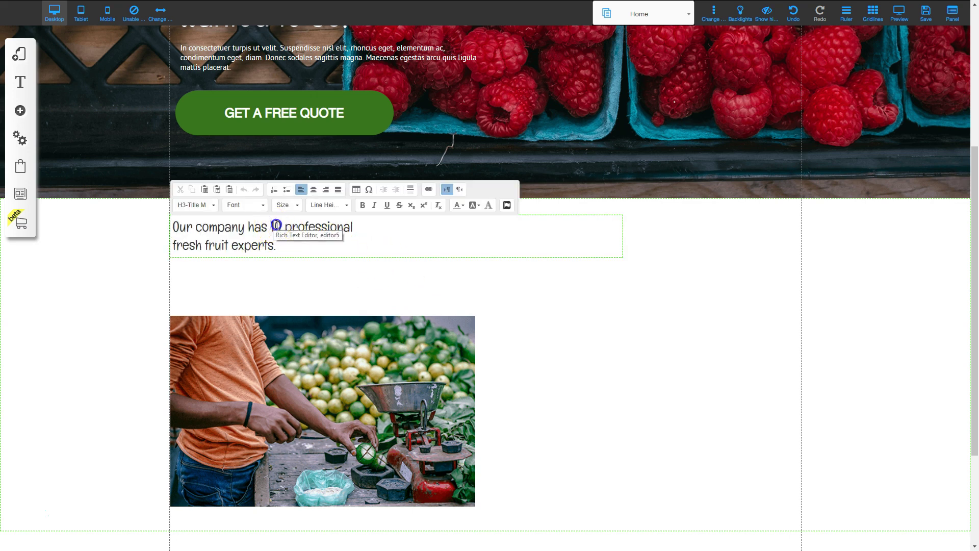
{"action": "left_click_drag", "start_coordinate": [276, 225], "coordinate": [335, 225]}
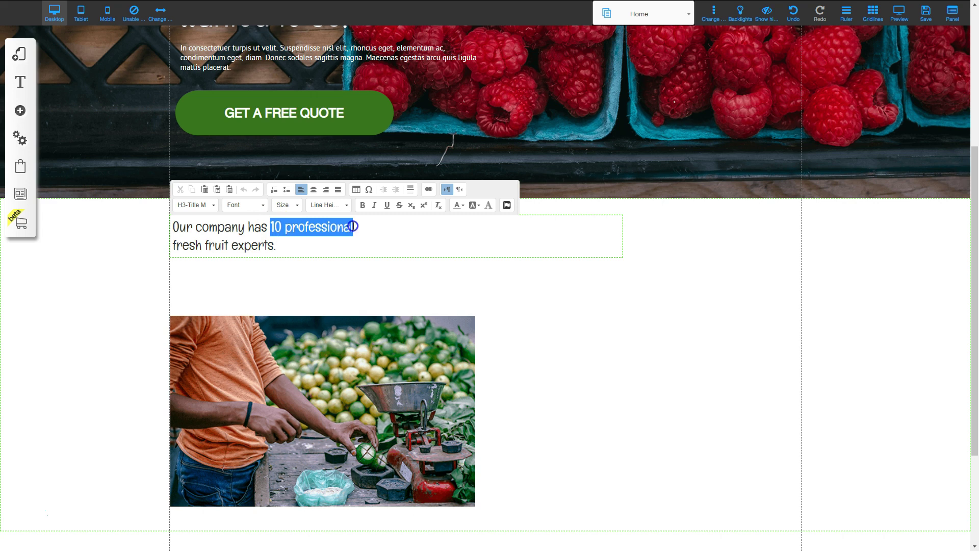
{"action": "left_click", "coordinate": [362, 205]}
{"action": "left_click", "coordinate": [382, 299]}
{"action": "left_click", "coordinate": [284, 230]}
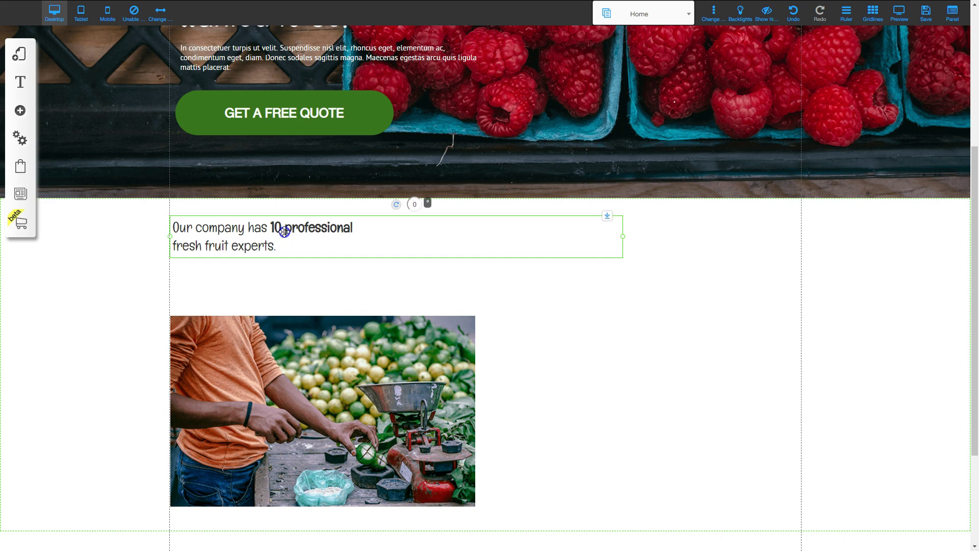
Step: Shrink the lime vendor photo to about three quarters of its width and place it directly beneath the heading
{"action": "left_click_drag", "start_coordinate": [280, 370], "coordinate": [277, 319]}
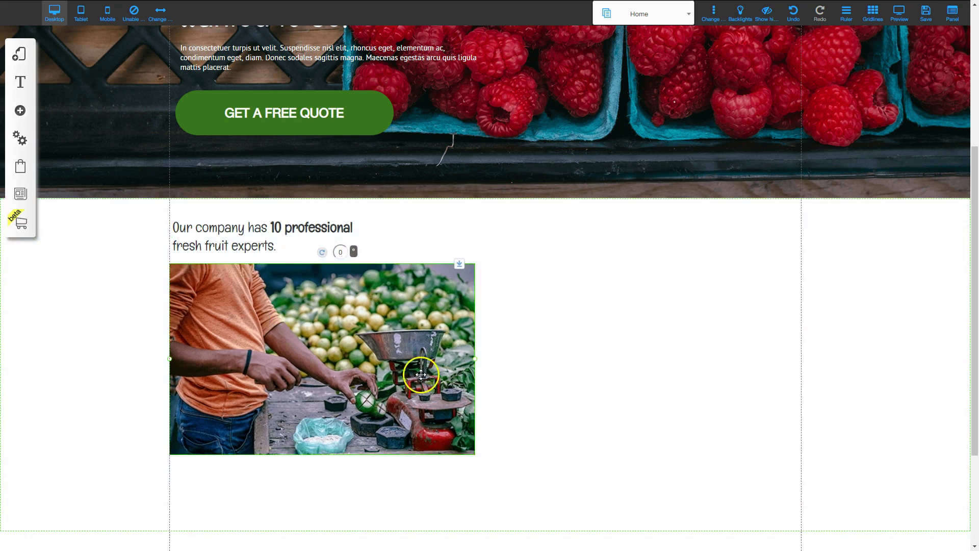
{"action": "left_click_drag", "start_coordinate": [475, 360], "coordinate": [396, 339]}
{"action": "left_click_drag", "start_coordinate": [290, 339], "coordinate": [290, 307]}
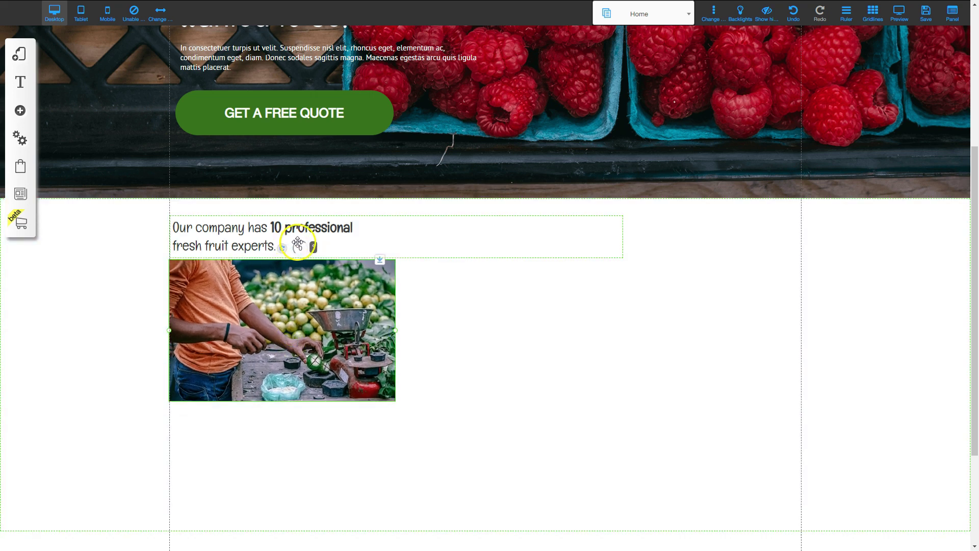
{"action": "left_click", "coordinate": [435, 352]}
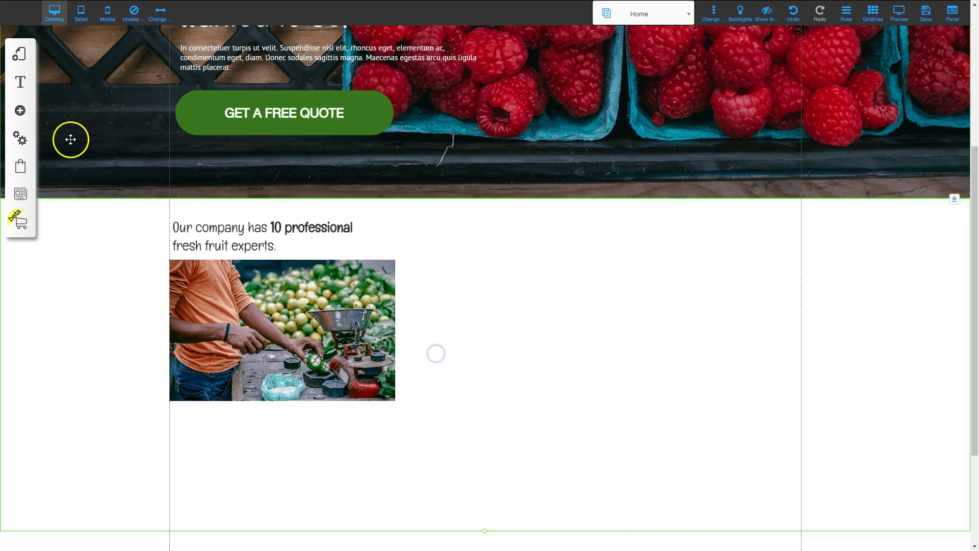
Step: Add a Title M text element to the right of the lime vendor photo
{"action": "left_click", "coordinate": [20, 110]}
{"action": "left_click", "coordinate": [69, 110]}
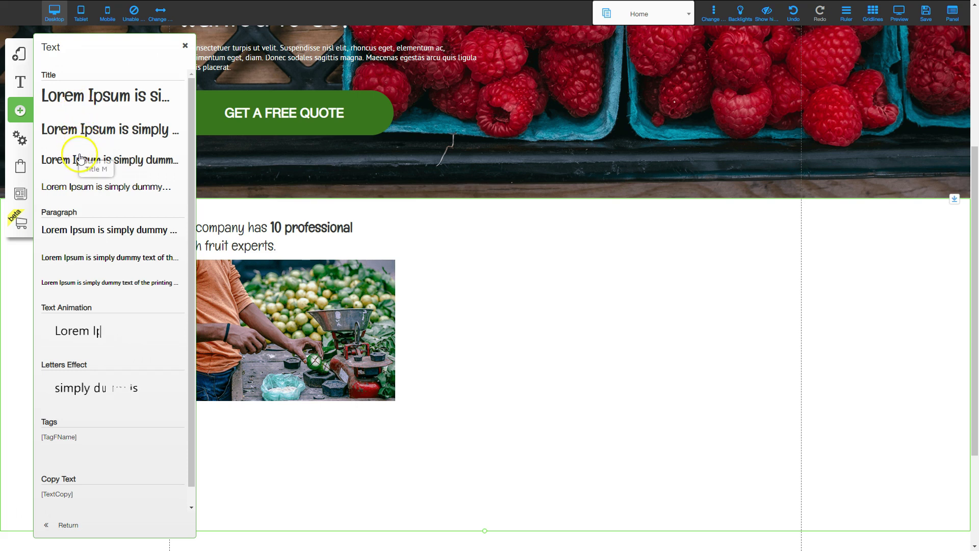
{"action": "left_click_drag", "start_coordinate": [83, 161], "coordinate": [529, 300]}
{"action": "left_click_drag", "start_coordinate": [477, 248], "coordinate": [557, 261]}
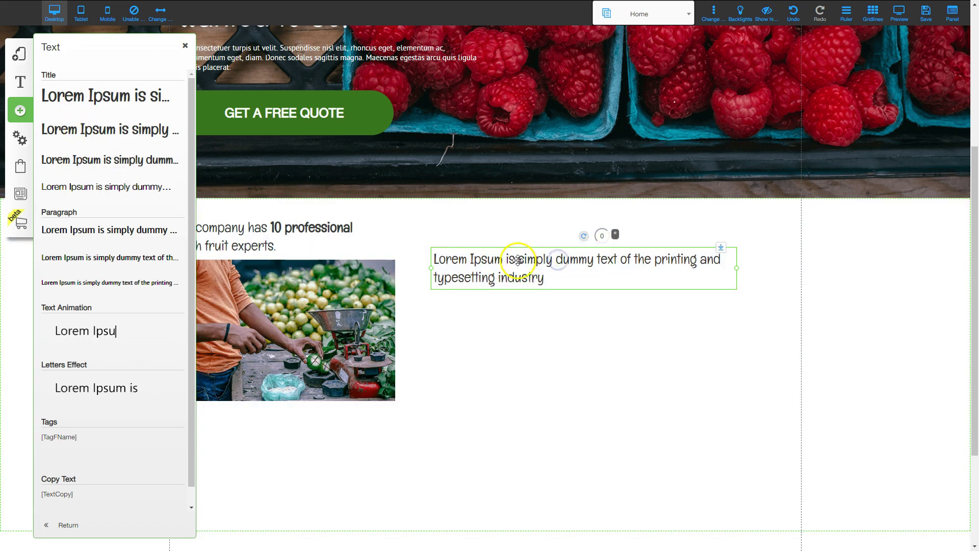
Step: Replace the placeholder text beside the photo with the three copied paragraphs
{"action": "double_click", "coordinate": [518, 260]}
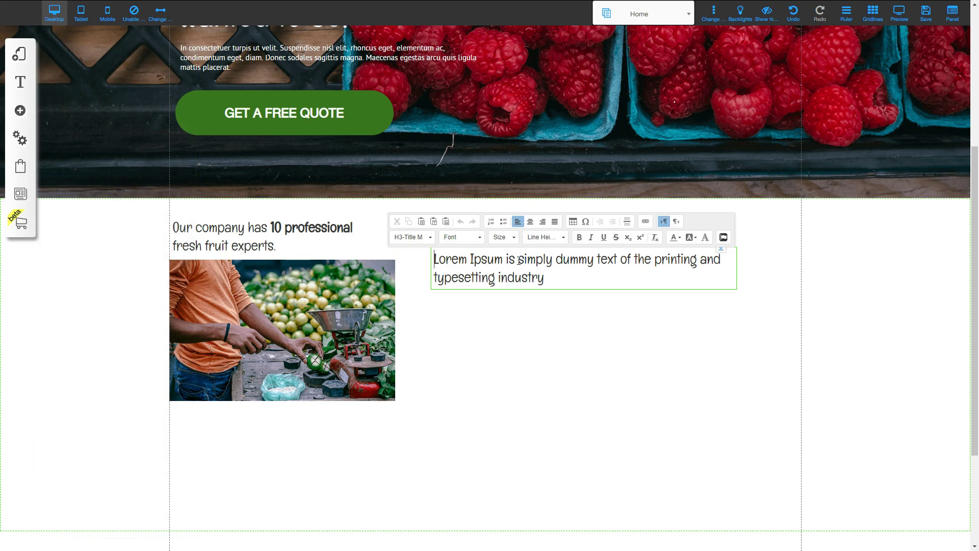
{"action": "triple_click", "coordinate": [518, 260]}
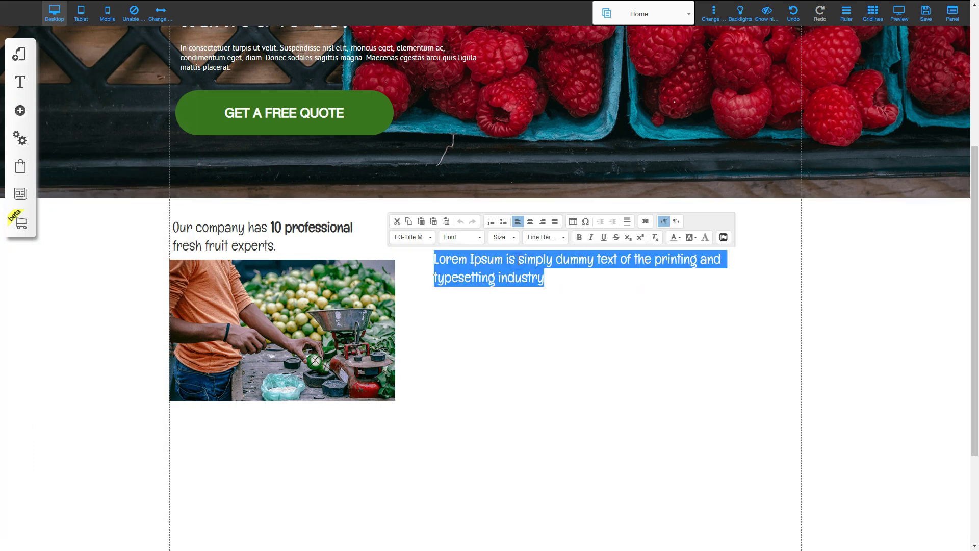
{"action": "key", "text": "ctrl+v"}
{"action": "left_click", "coordinate": [591, 353]}
Step: Widen the paragraph text box and shift it so its right edge meets the right guide
{"action": "left_click", "coordinate": [762, 355]}
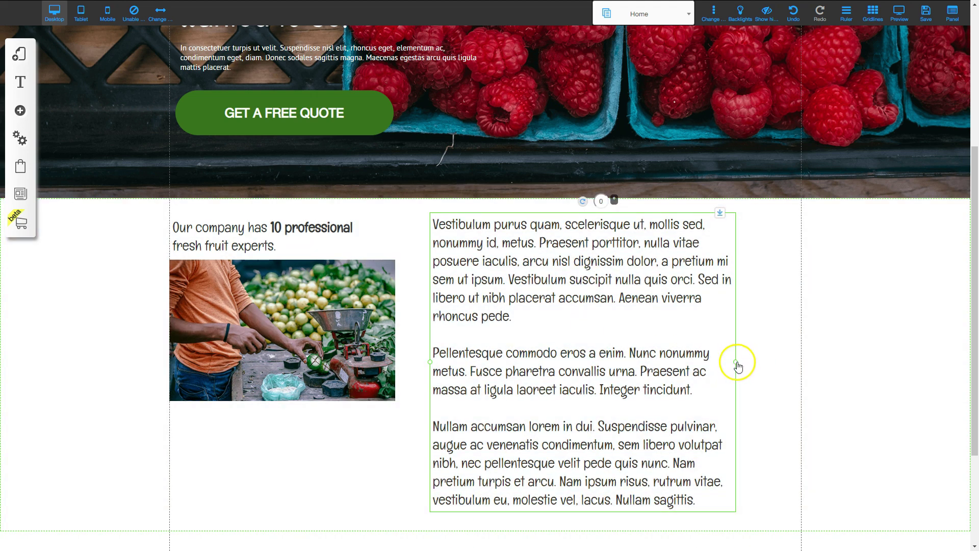
{"action": "left_click_drag", "start_coordinate": [737, 366], "coordinate": [795, 359]}
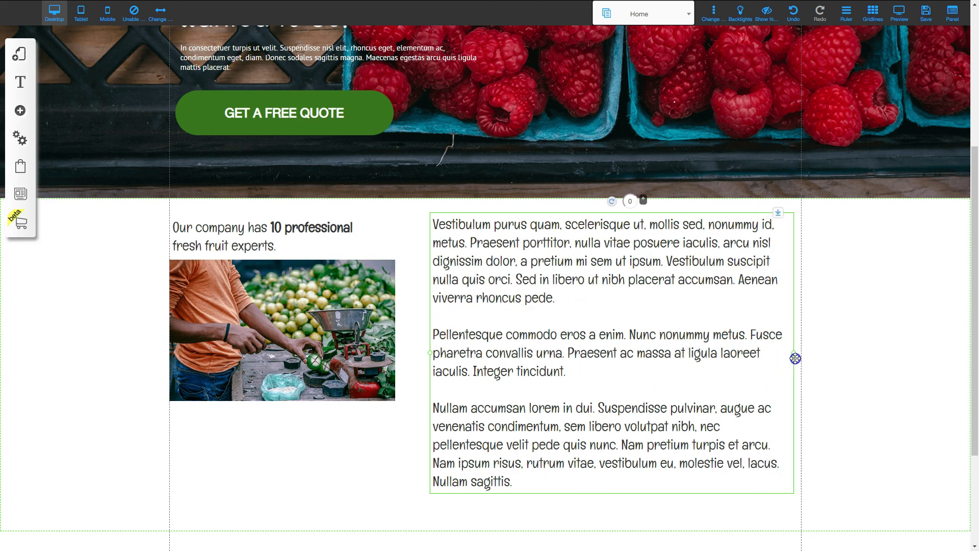
{"action": "left_click_drag", "start_coordinate": [623, 345], "coordinate": [626, 354]}
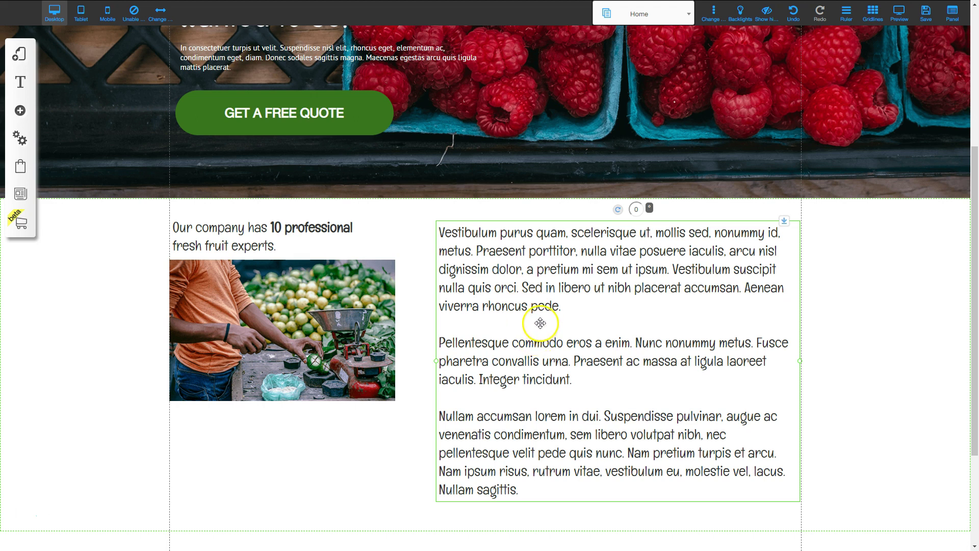
Step: Justify all three paragraphs beside the lime vendor photo
{"action": "left_click", "coordinate": [525, 288]}
{"action": "double_click", "coordinate": [526, 288]}
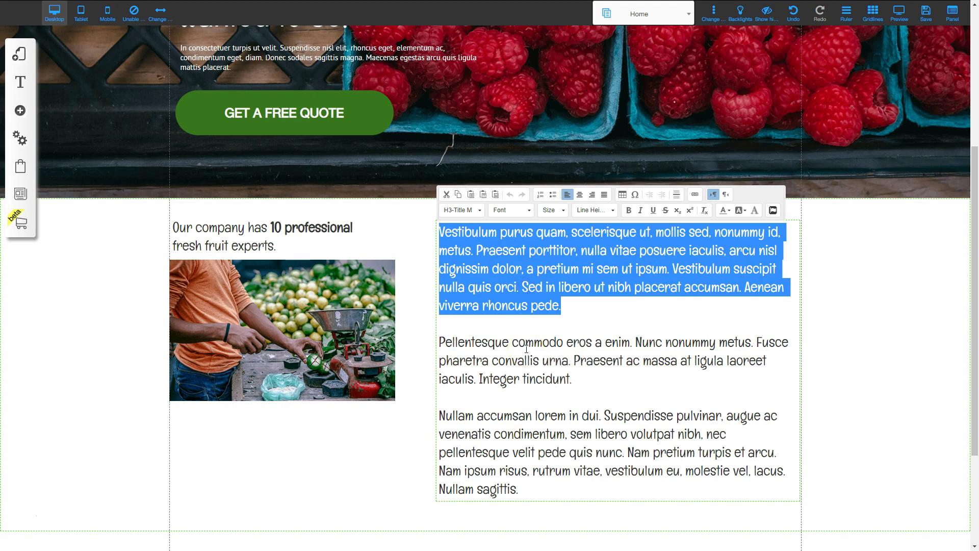
{"action": "key", "text": "ctrl+a"}
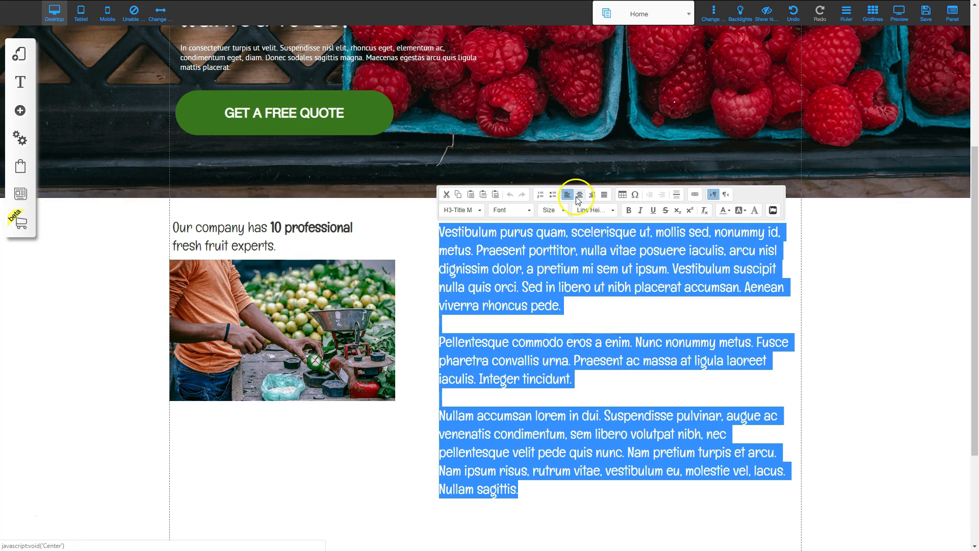
{"action": "left_click", "coordinate": [605, 196]}
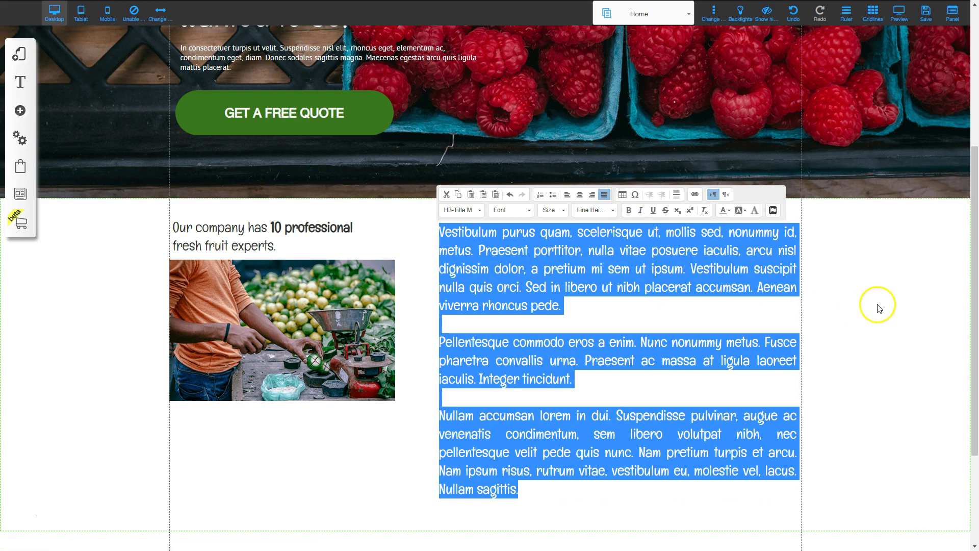
{"action": "left_click", "coordinate": [631, 314]}
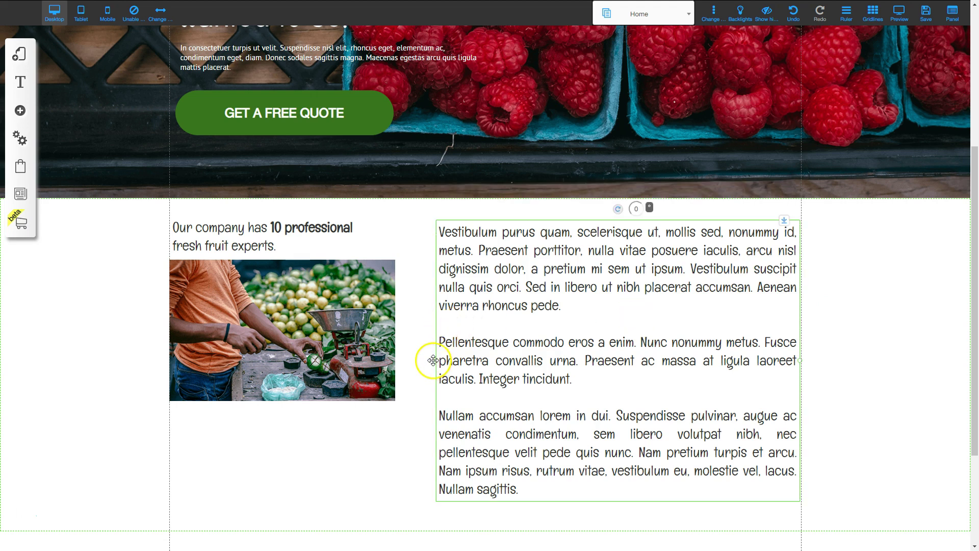
Step: Extend the paragraph text box slightly toward the photo and fine-tune the positions of the text and photo
{"action": "left_click_drag", "start_coordinate": [433, 360], "coordinate": [421, 361]}
{"action": "left_click_drag", "start_coordinate": [583, 305], "coordinate": [581, 302]}
{"action": "left_click_drag", "start_coordinate": [329, 309], "coordinate": [329, 312]}
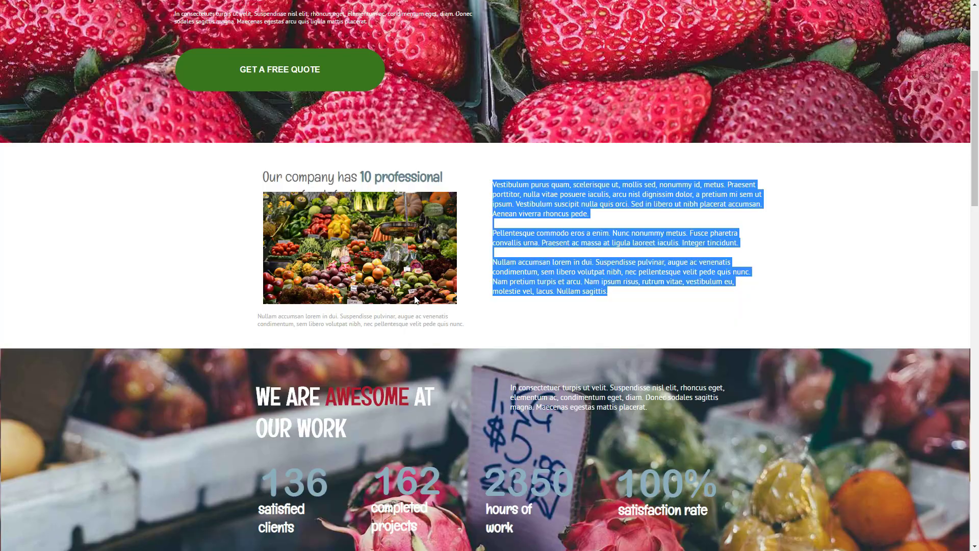
Step: Copy the caption under the reference page's photo and add a Body M paragraph below the lime vendor photo
{"action": "left_click", "coordinate": [259, 316]}
{"action": "left_click_drag", "start_coordinate": [259, 316], "coordinate": [423, 330]}
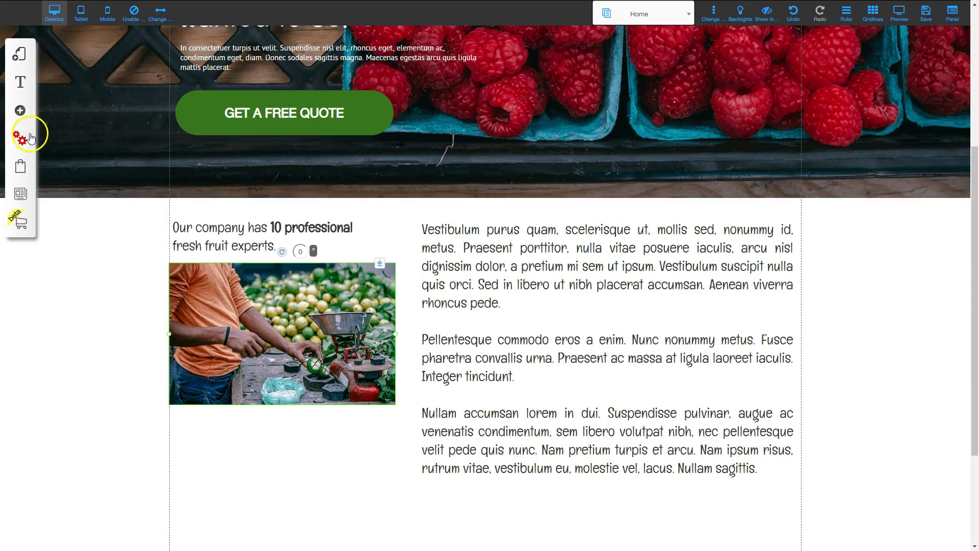
{"action": "left_click", "coordinate": [25, 111]}
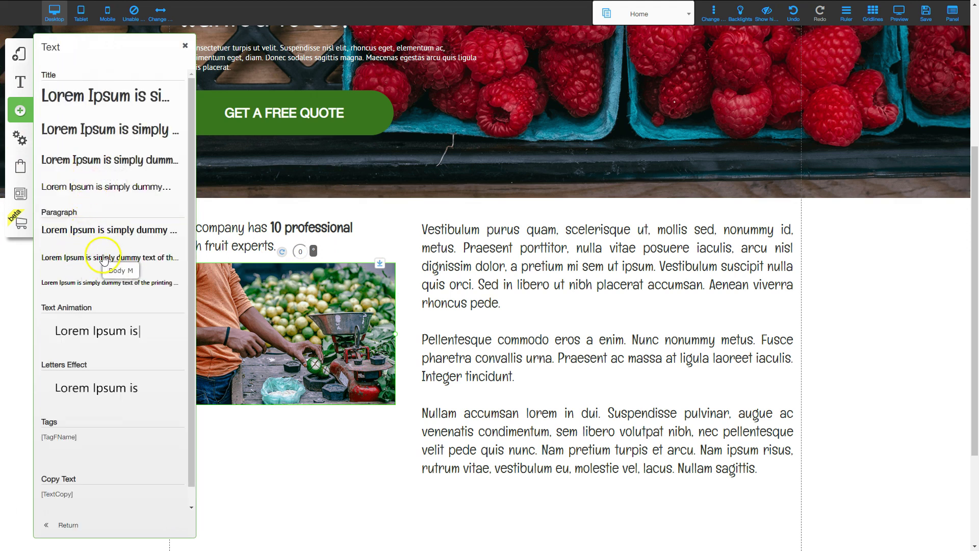
{"action": "left_click", "coordinate": [97, 256]}
{"action": "left_click_drag", "start_coordinate": [274, 418], "coordinate": [242, 436]}
{"action": "left_click", "coordinate": [186, 45]}
Step: Replace the new Body M paragraph's placeholder with the copied "Nullam accumsan lorem in dui..." caption
{"action": "left_click", "coordinate": [245, 436]}
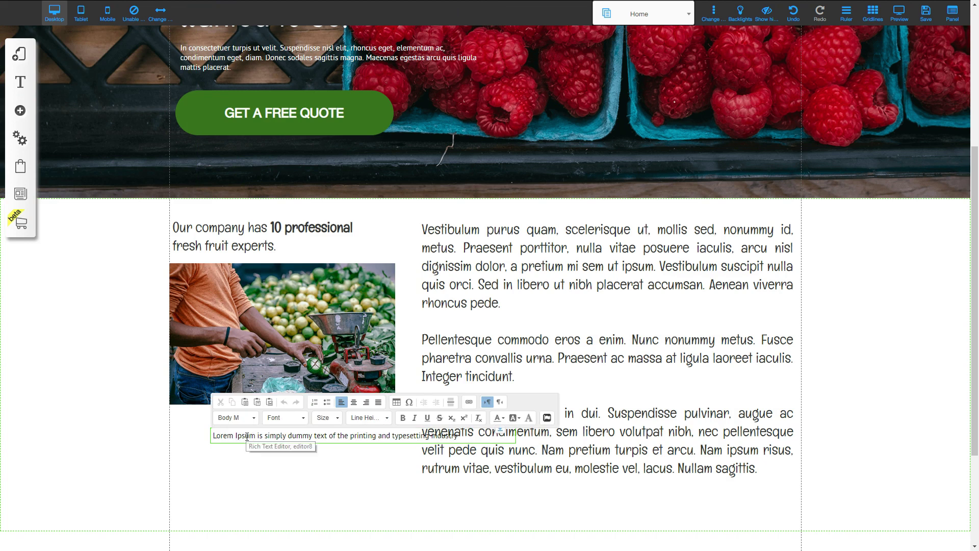
{"action": "triple_click", "coordinate": [246, 437]}
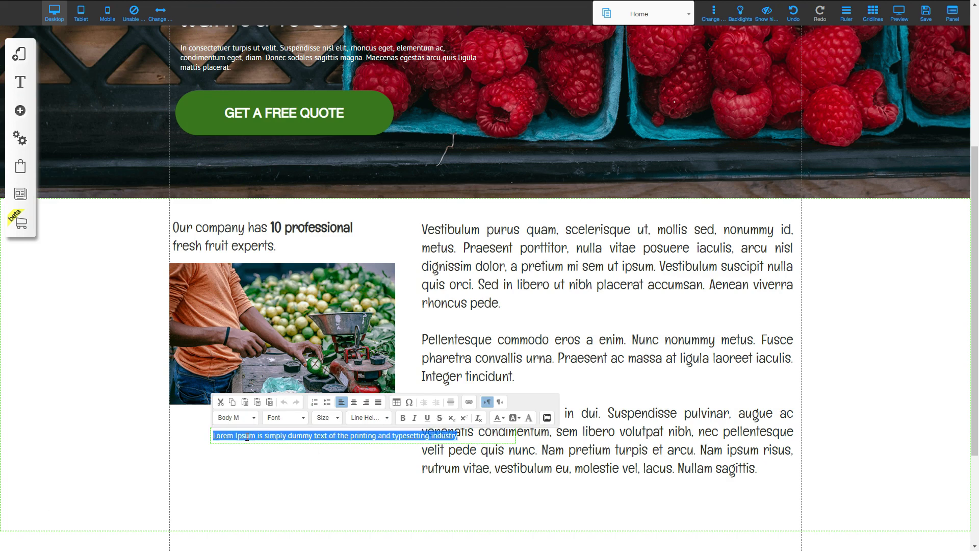
{"action": "type", "text": "Nullam accumsan lorem in dui. Suspendisse pulvinar, augue ac venenatis condimentum, sem libero volutpat nibh, nec pellentesque velit pede quis nunc"}
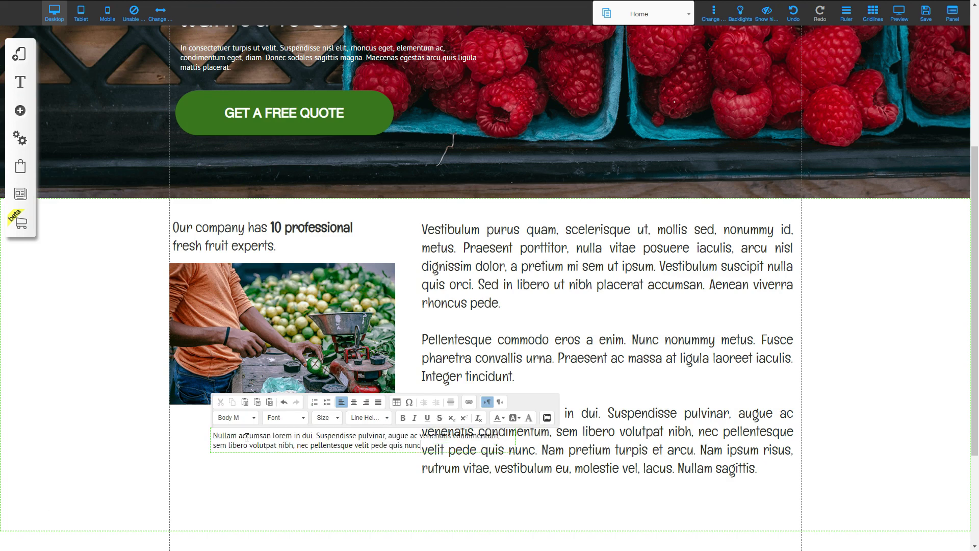
{"action": "left_click", "coordinate": [331, 497]}
Step: Align the caption box with the left guide beneath the photo and narrow it to the photo's width
{"action": "left_click_drag", "start_coordinate": [332, 452], "coordinate": [293, 430]}
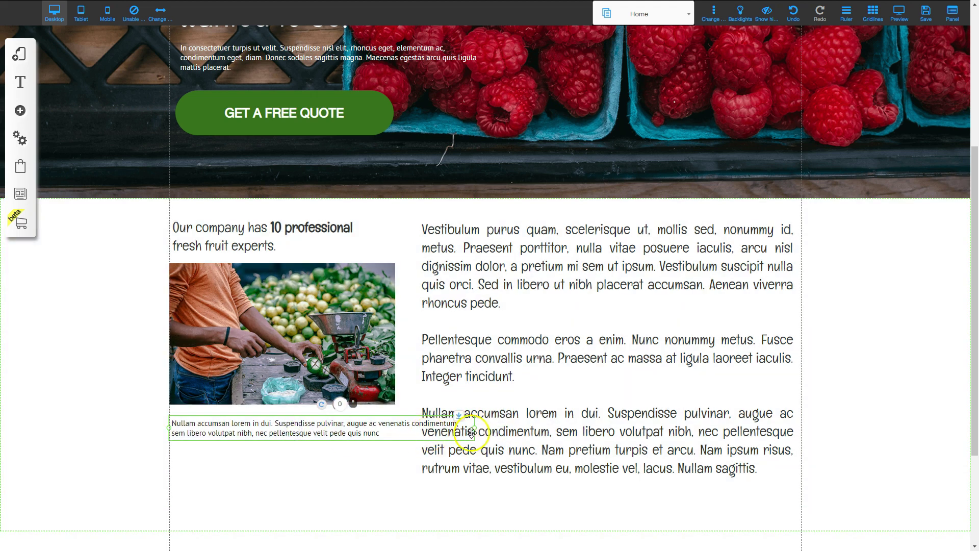
{"action": "left_click_drag", "start_coordinate": [475, 429], "coordinate": [397, 420]}
{"action": "left_click_drag", "start_coordinate": [300, 431], "coordinate": [299, 442]}
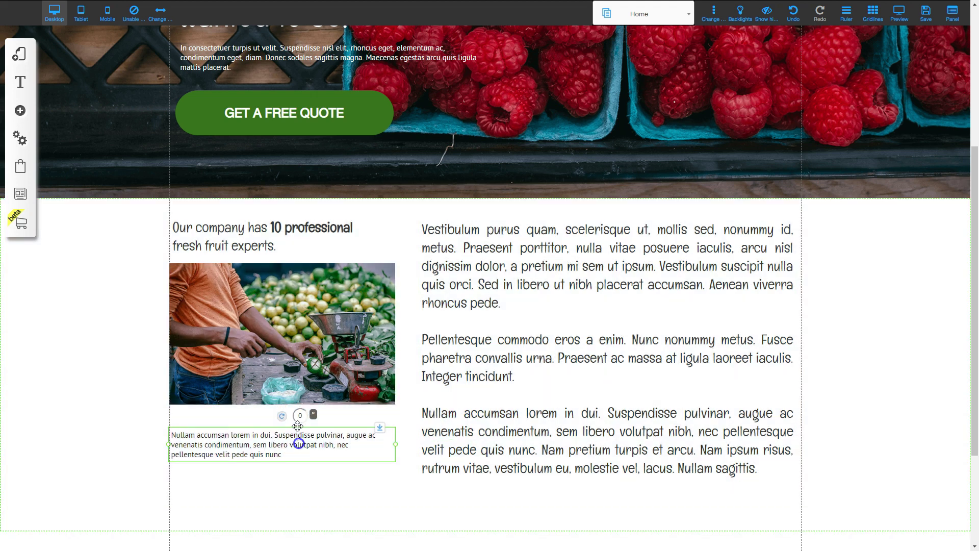
Step: Move the photo and caption down for more spacing, and nudge the company heading onto the left guide
{"action": "left_click_drag", "start_coordinate": [289, 329], "coordinate": [288, 340]}
{"action": "left_click_drag", "start_coordinate": [284, 435], "coordinate": [290, 455]}
{"action": "left_click_drag", "start_coordinate": [284, 340], "coordinate": [284, 342]}
{"action": "left_click_drag", "start_coordinate": [384, 244], "coordinate": [356, 237]}
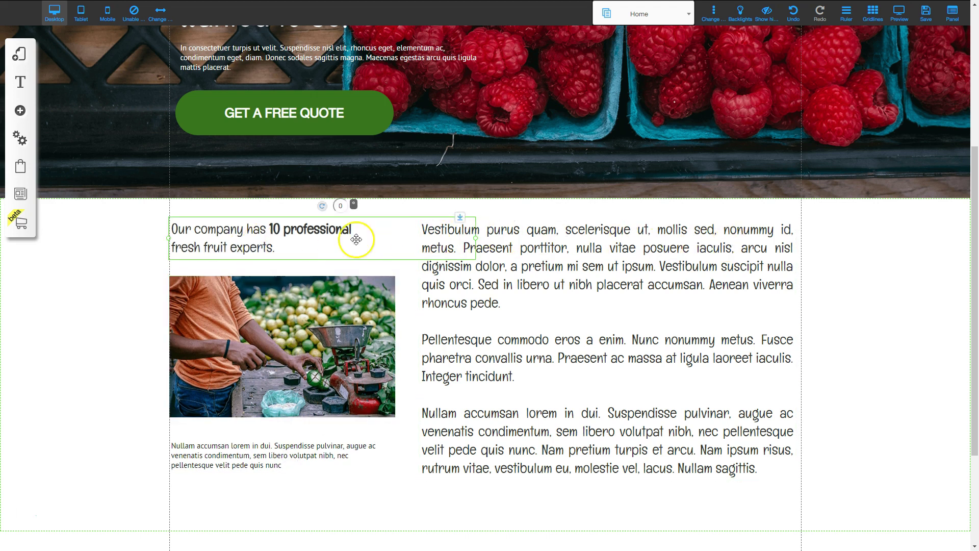
Step: Shorten the white intro section so it ends just below the paragraphs, and save the page changes
{"action": "left_click_drag", "start_coordinate": [235, 298], "coordinate": [300, 496]}
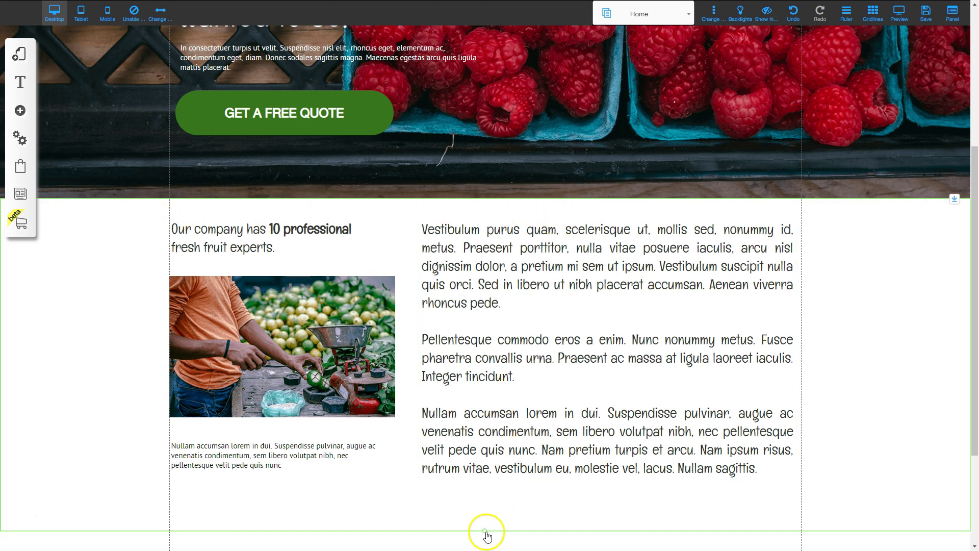
{"action": "left_click_drag", "start_coordinate": [485, 531], "coordinate": [488, 500]}
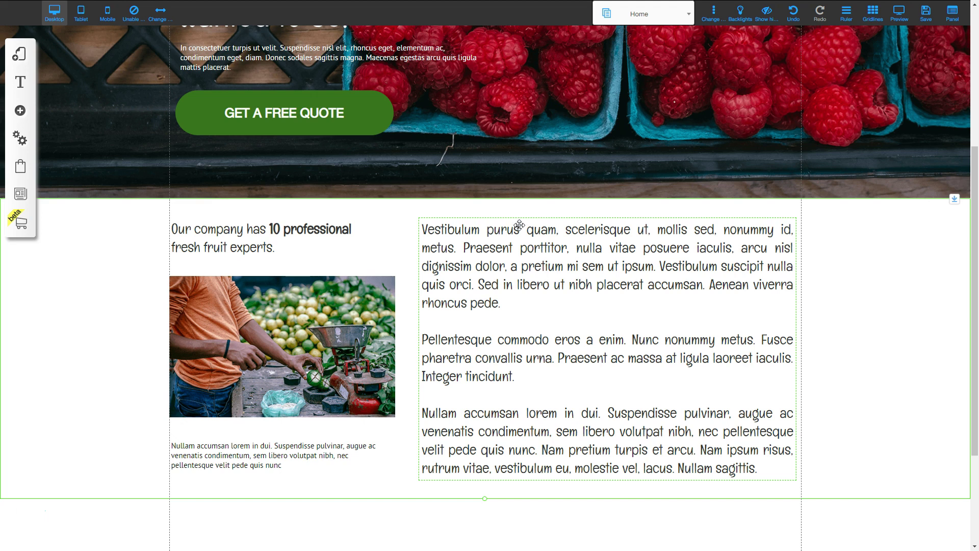
{"action": "left_click", "coordinate": [926, 13]}
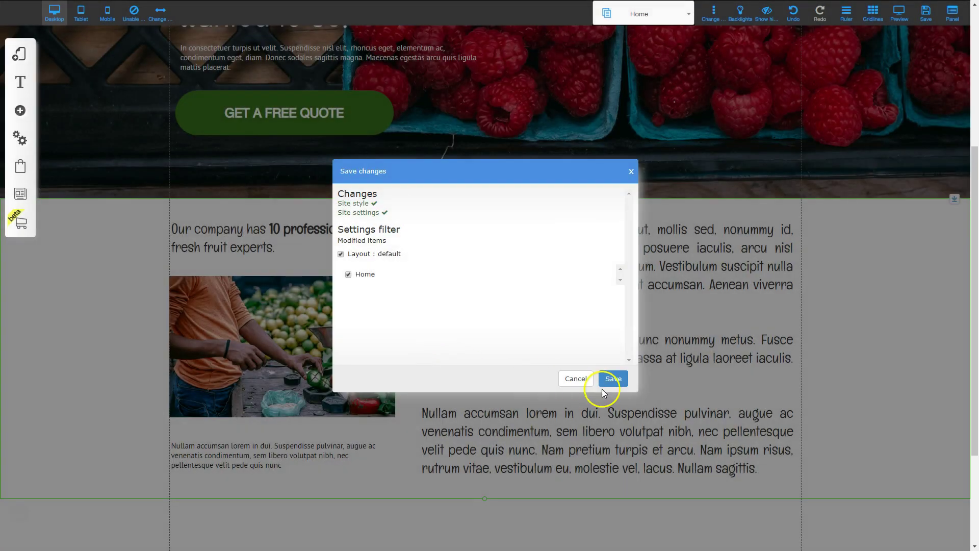
{"action": "left_click", "coordinate": [624, 372]}
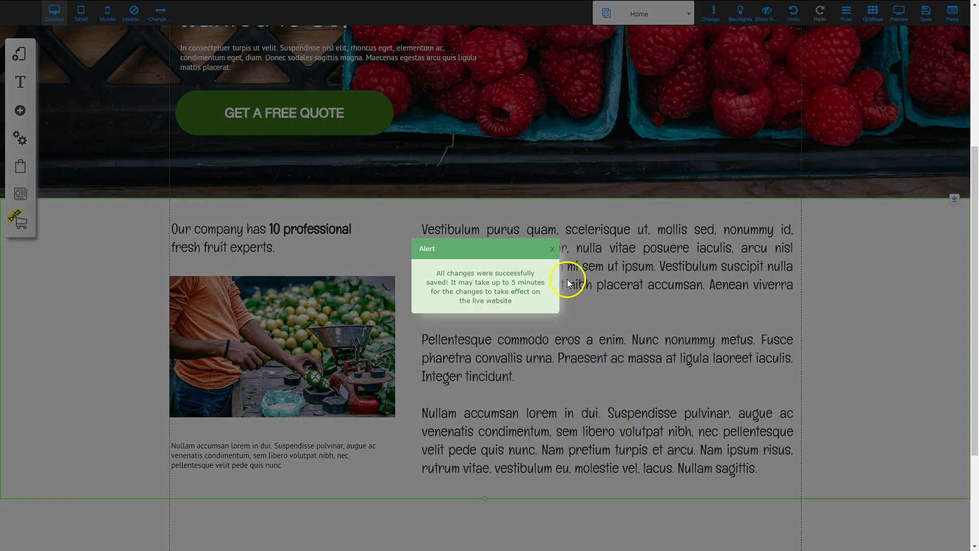
{"action": "left_click", "coordinate": [553, 251]}
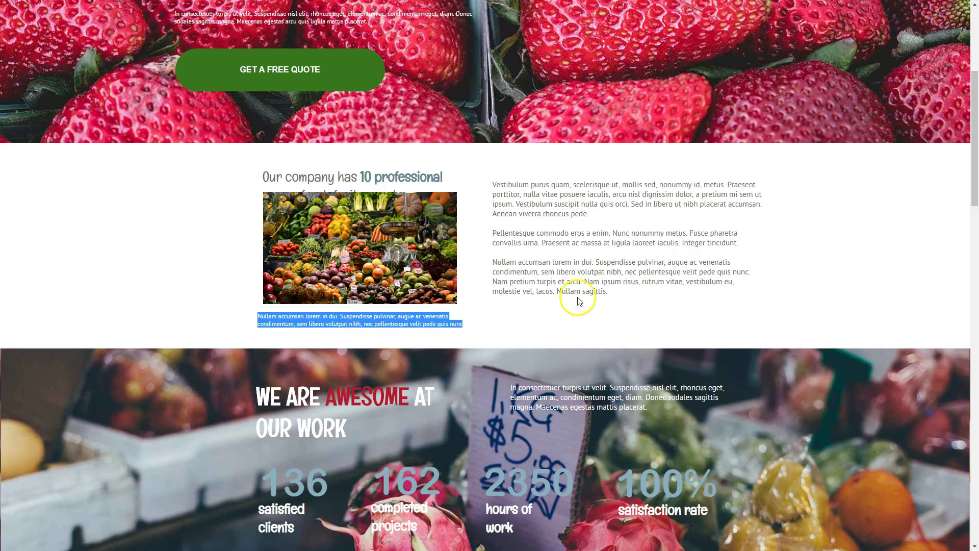
Step: Check the next section of the reference page and add a Classic Standard (Dark Blue) banner
{"action": "scroll", "coordinate": [584, 360], "scroll_direction": "down", "scroll_amount": 4}
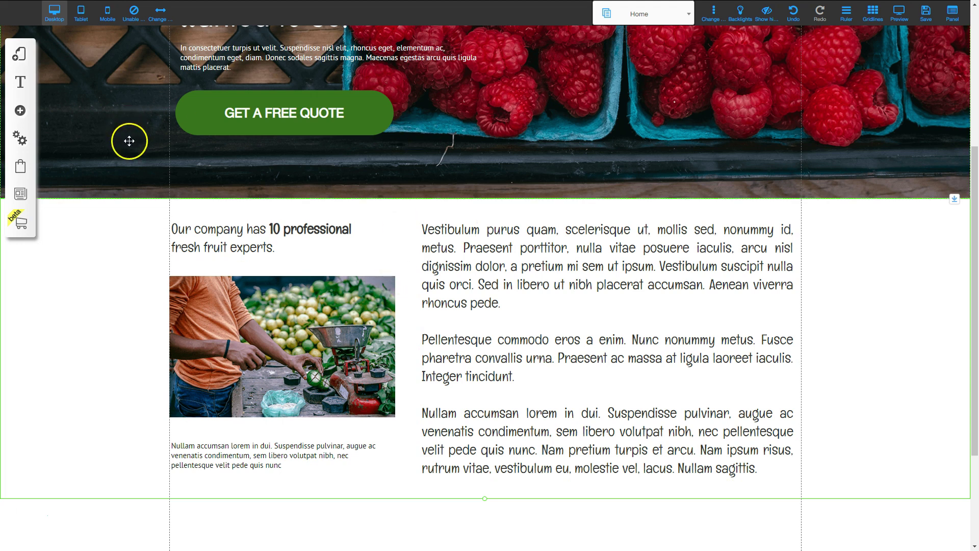
{"action": "left_click", "coordinate": [20, 110]}
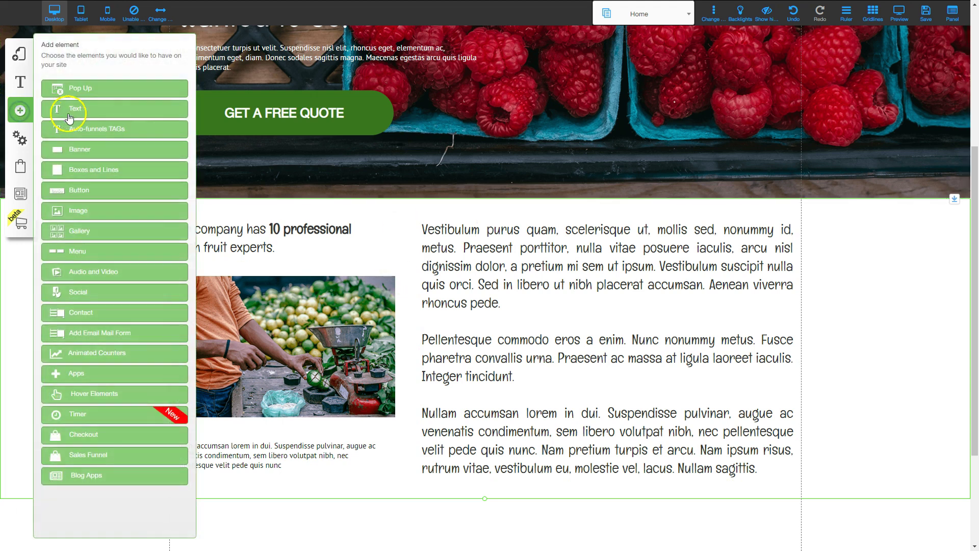
{"action": "left_click", "coordinate": [95, 150]}
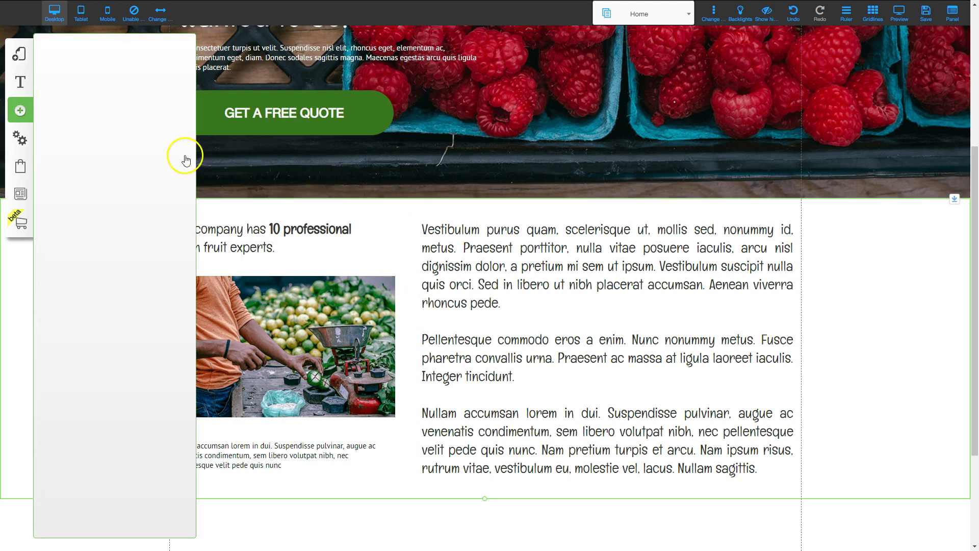
{"action": "left_click", "coordinate": [111, 97]}
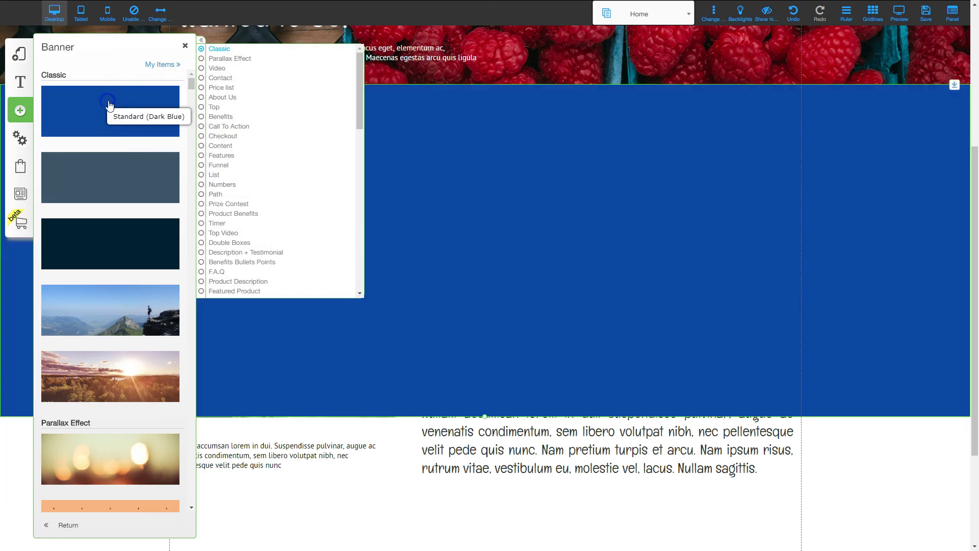
{"action": "left_click", "coordinate": [186, 47]}
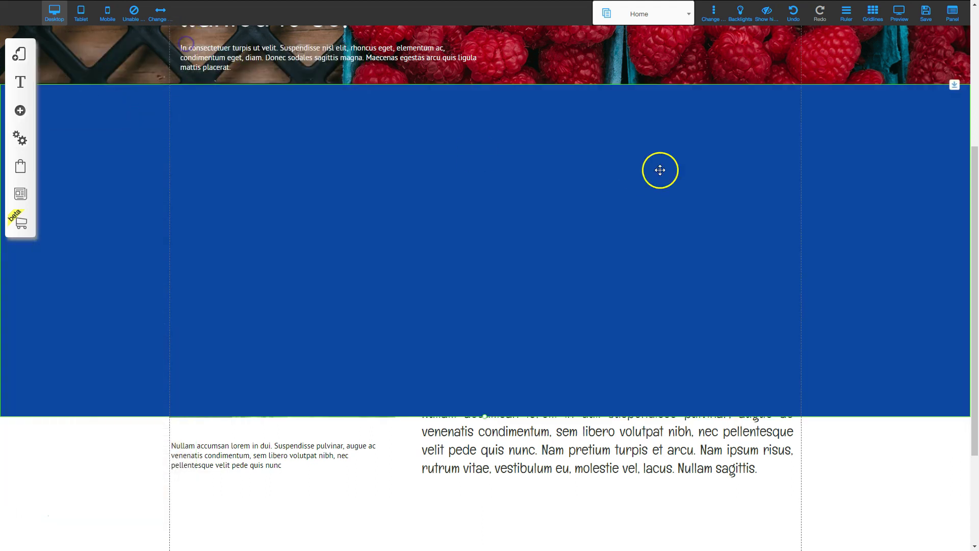
Step: Move the dark blue banner down below the company introduction text
{"action": "left_click_drag", "start_coordinate": [630, 135], "coordinate": [636, 334]}
{"action": "scroll", "coordinate": [636, 327], "scroll_direction": "down", "scroll_amount": 3}
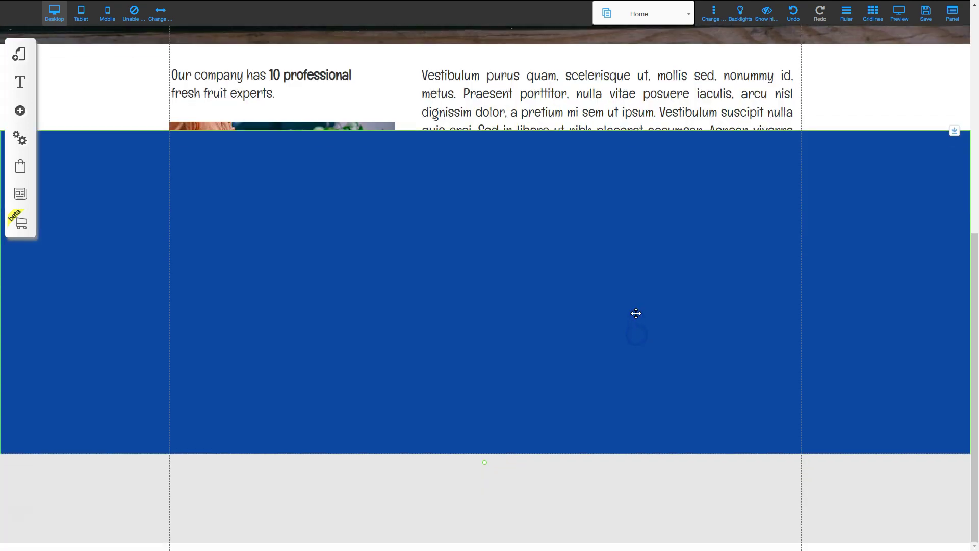
{"action": "left_click_drag", "start_coordinate": [632, 166], "coordinate": [651, 434]}
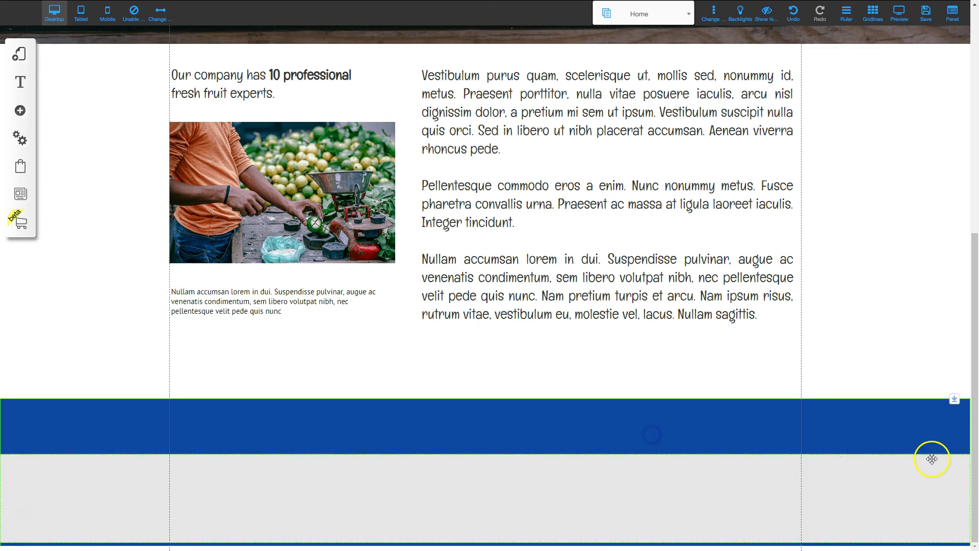
Step: Move the grey footer section down past the end of the dark blue banner
{"action": "left_click_drag", "start_coordinate": [901, 480], "coordinate": [901, 548]}
{"action": "scroll", "coordinate": [896, 529], "scroll_direction": "down", "scroll_amount": 6}
{"action": "left_click_drag", "start_coordinate": [889, 482], "coordinate": [885, 549]}
{"action": "scroll", "coordinate": [885, 513], "scroll_direction": "down", "scroll_amount": 1}
{"action": "scroll", "coordinate": [885, 510], "scroll_direction": "down", "scroll_amount": 1}
{"action": "left_click_drag", "start_coordinate": [881, 485], "coordinate": [876, 494]}
{"action": "scroll", "coordinate": [873, 488], "scroll_direction": "up", "scroll_amount": 6}
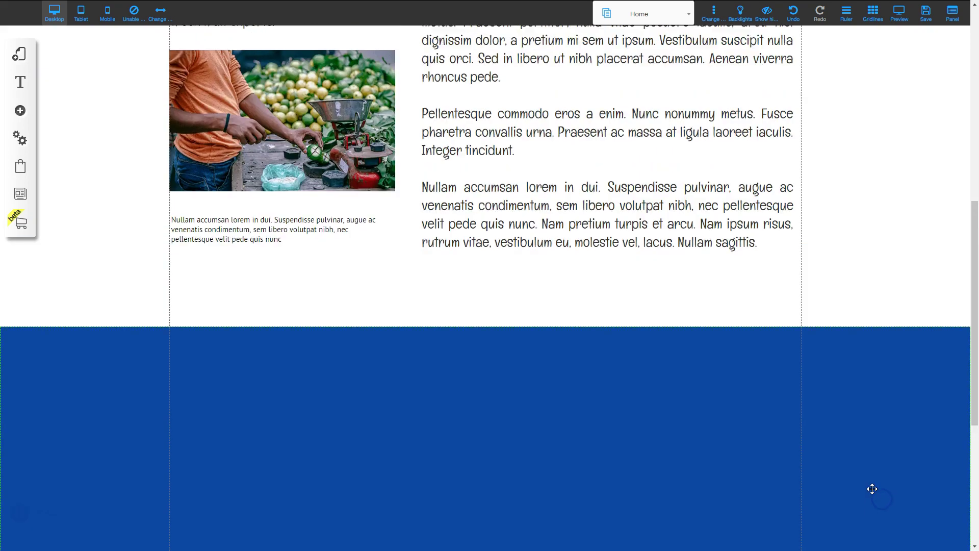
Step: Raise the dark blue banner so its top edge meets the bottom of the white intro section
{"action": "left_click_drag", "start_coordinate": [643, 394], "coordinate": [620, 417]}
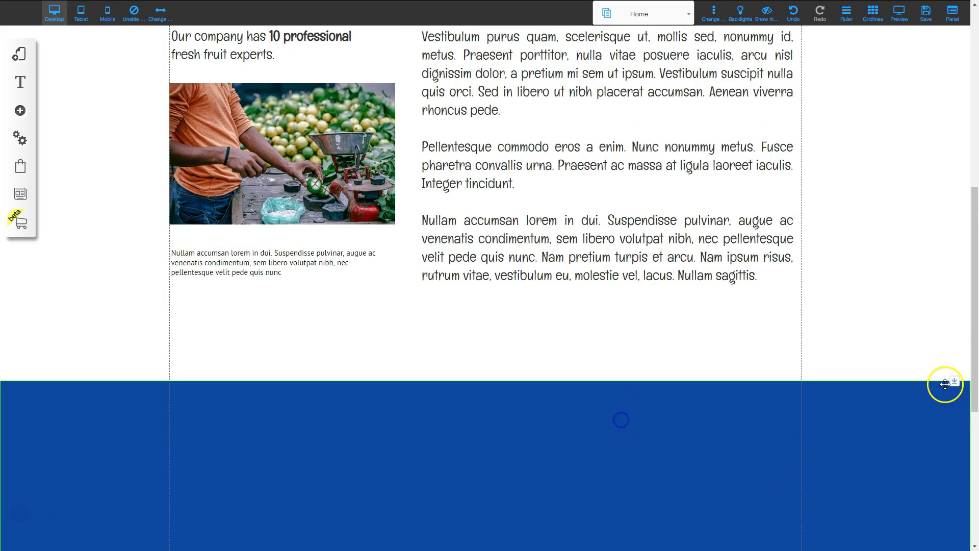
{"action": "left_click_drag", "start_coordinate": [953, 383], "coordinate": [950, 296]}
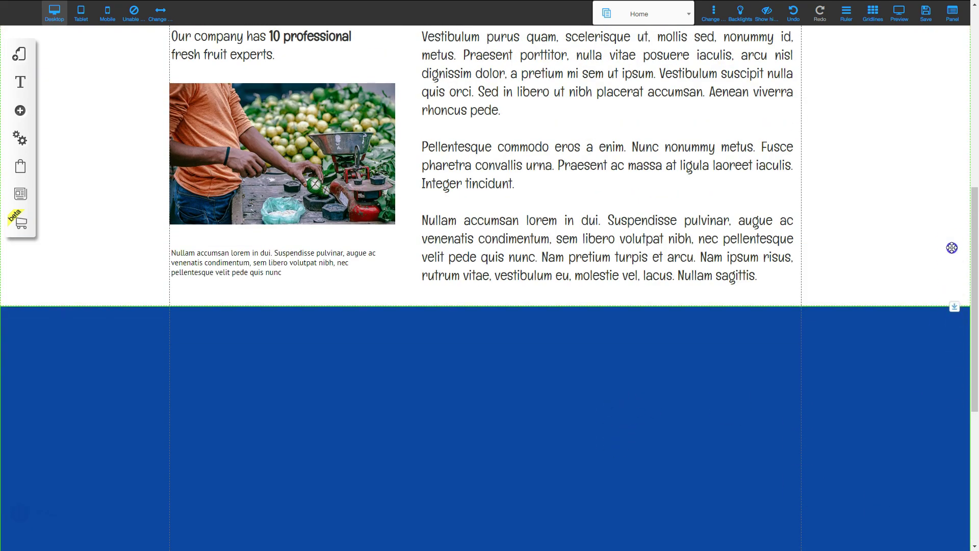
{"action": "left_click", "coordinate": [875, 437]}
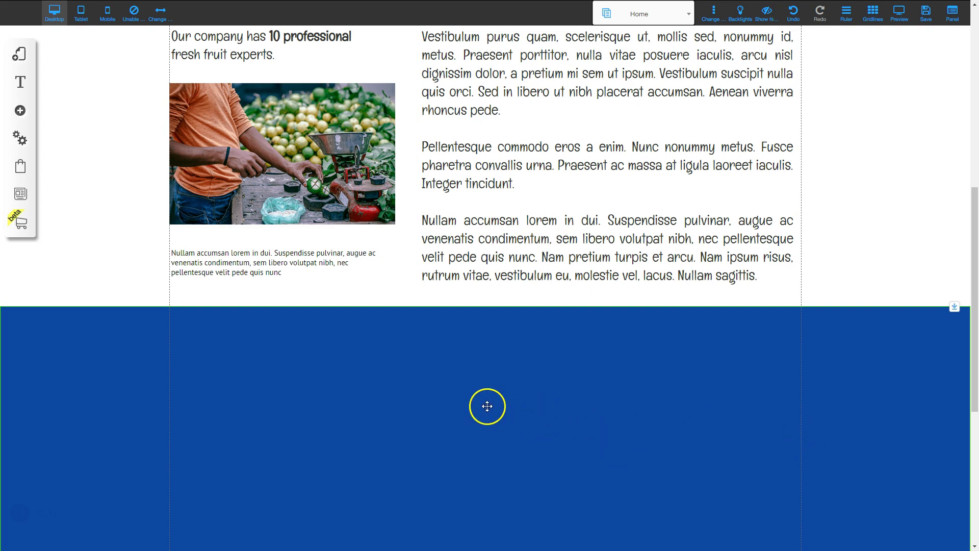
Step: Open the blue banner's appearance settings and apply the second style variant
{"action": "right_click", "coordinate": [573, 403]}
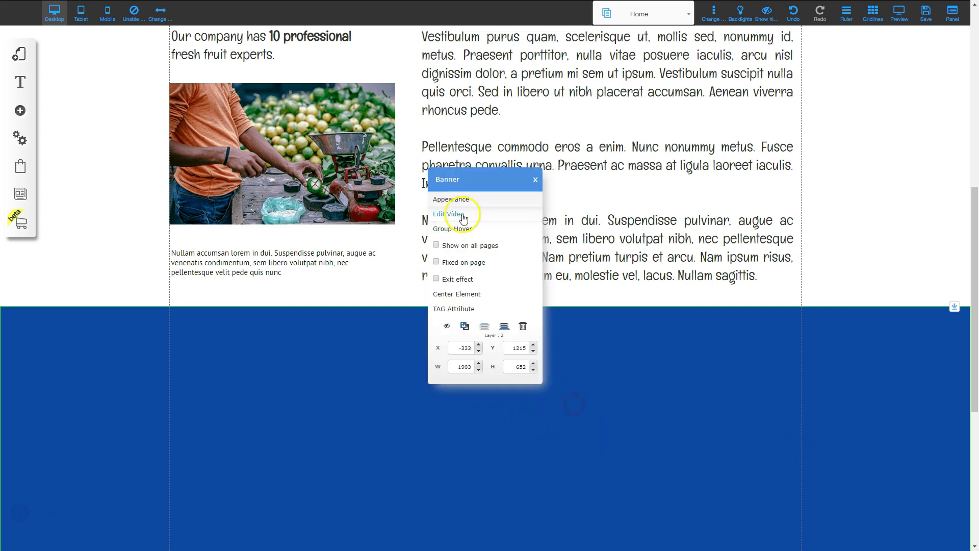
{"action": "left_click", "coordinate": [455, 199]}
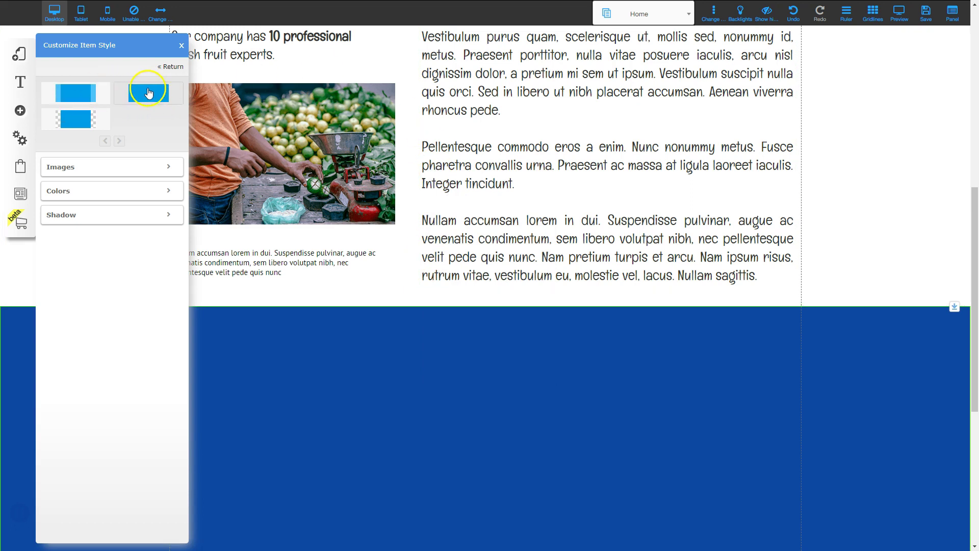
{"action": "left_click", "coordinate": [148, 91]}
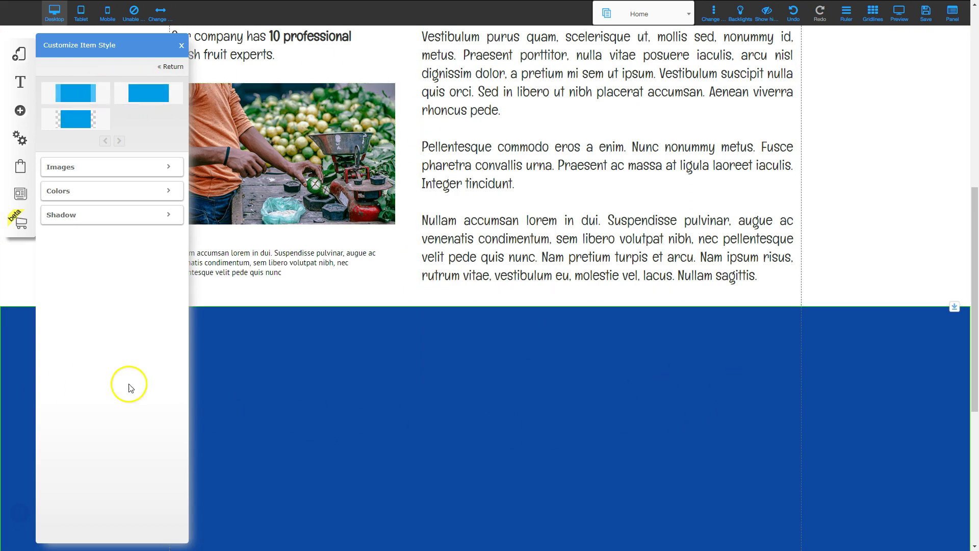
Step: Set the banner's fluid background image to the darkened fruit market picture from the Fruit Stand folder
{"action": "left_click", "coordinate": [99, 168]}
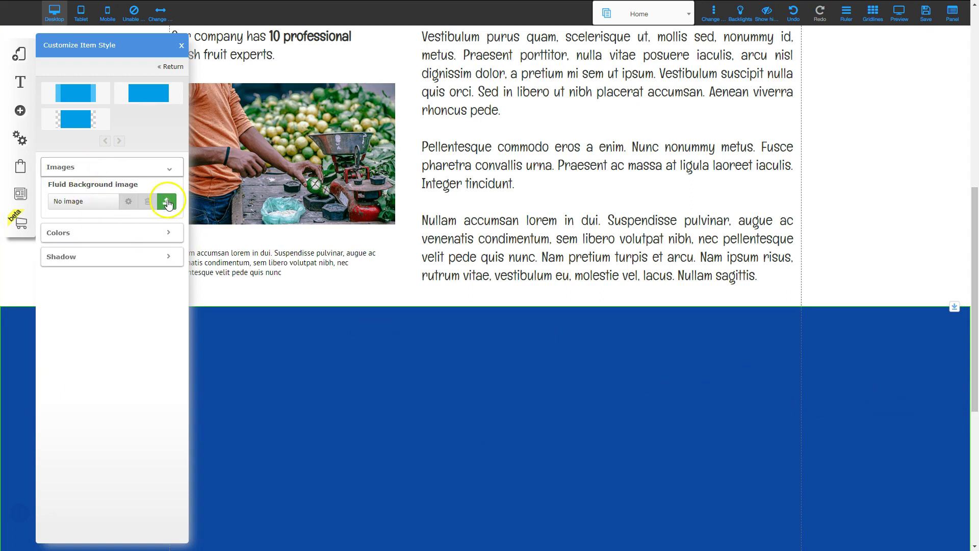
{"action": "left_click", "coordinate": [167, 202]}
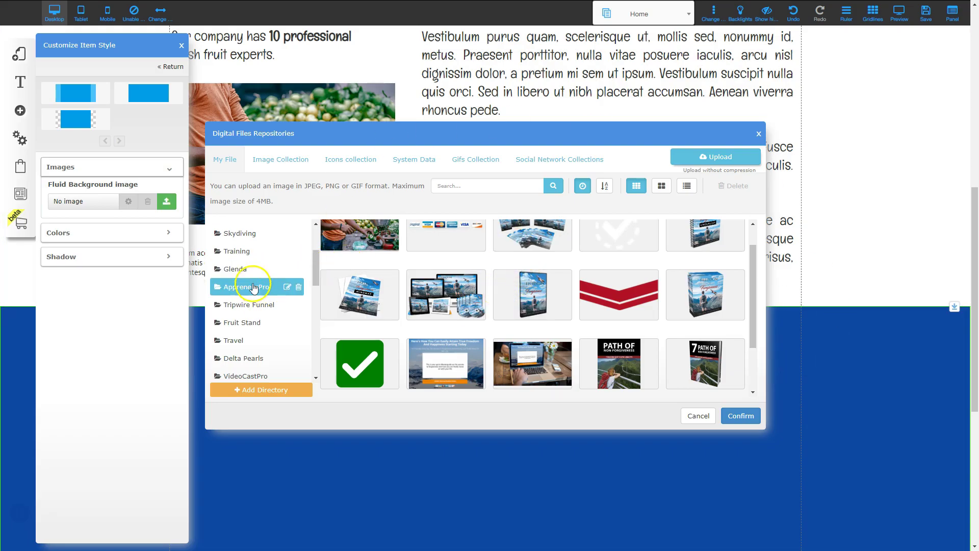
{"action": "left_click", "coordinate": [250, 323]}
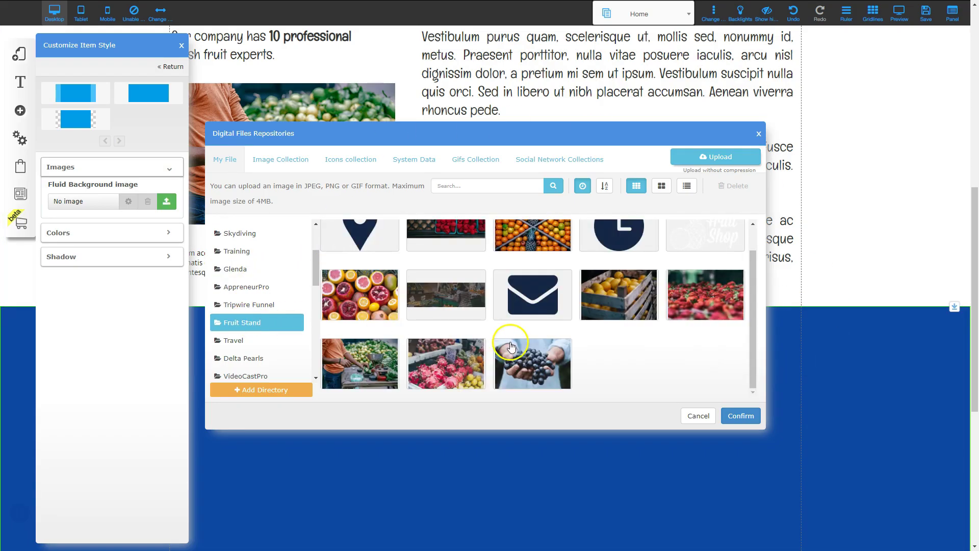
{"action": "scroll", "coordinate": [448, 323], "scroll_direction": "up", "scroll_amount": 1}
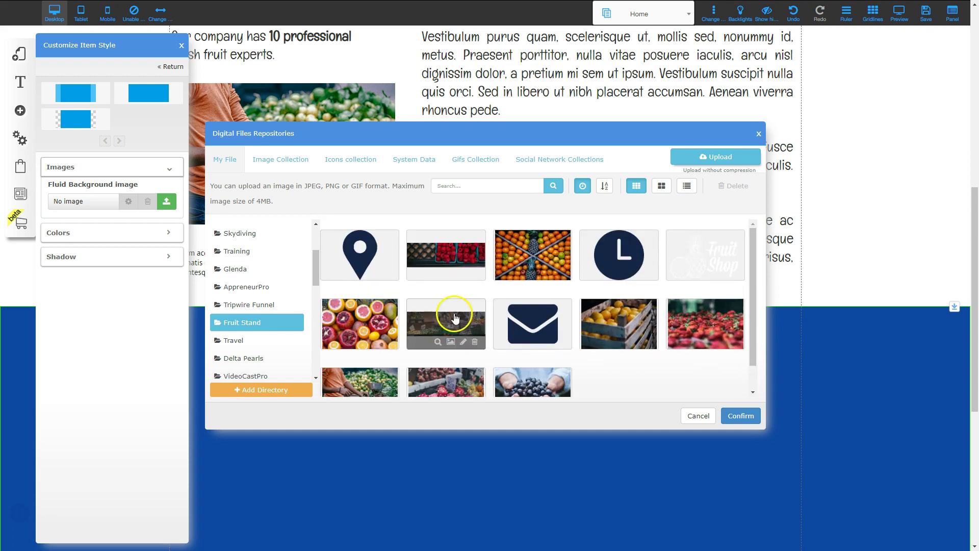
{"action": "mouse_move", "coordinate": [628, 352]}
{"action": "scroll", "coordinate": [629, 352], "scroll_direction": "down", "scroll_amount": 1}
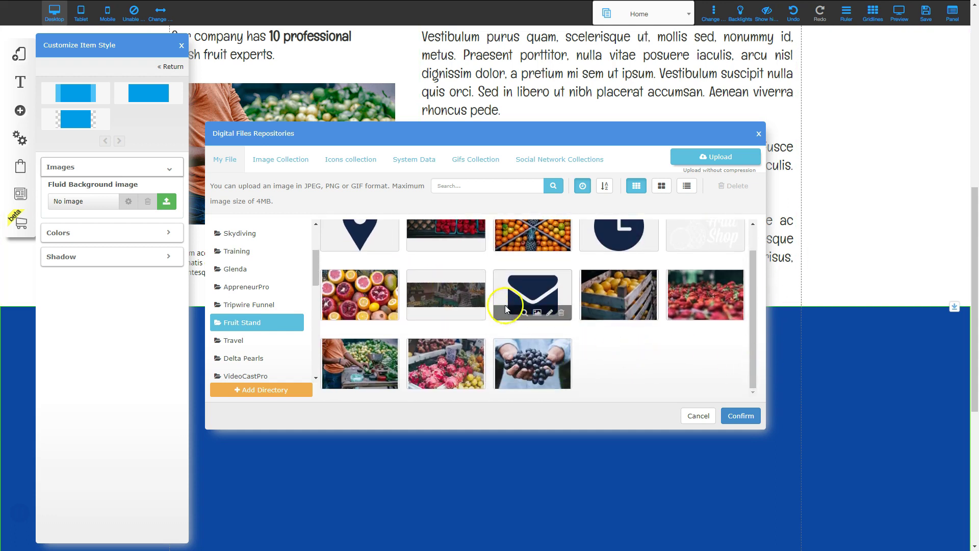
{"action": "left_click", "coordinate": [449, 285]}
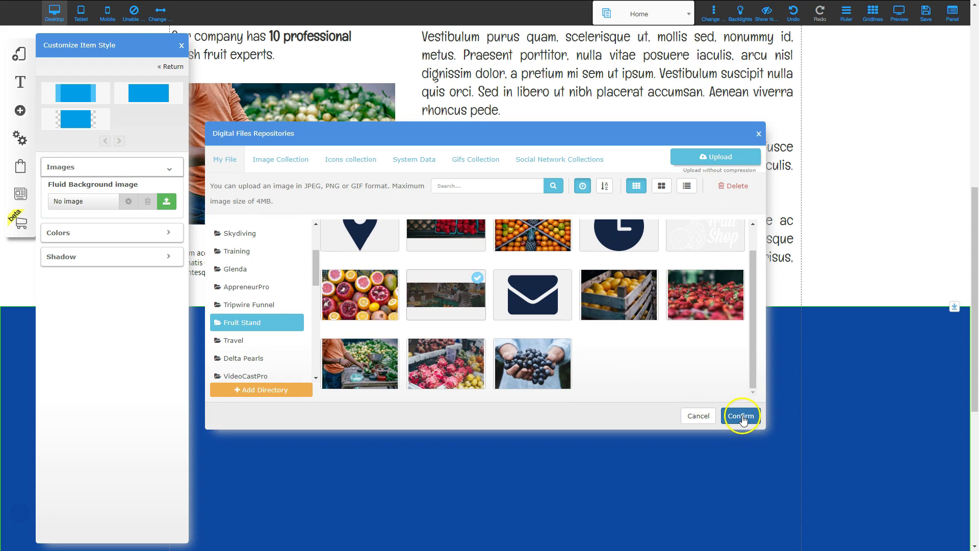
{"action": "left_click", "coordinate": [742, 416]}
Step: Close the style settings and slightly shorten the market photo banner from its bottom edge
{"action": "scroll", "coordinate": [571, 357], "scroll_direction": "down", "scroll_amount": 3}
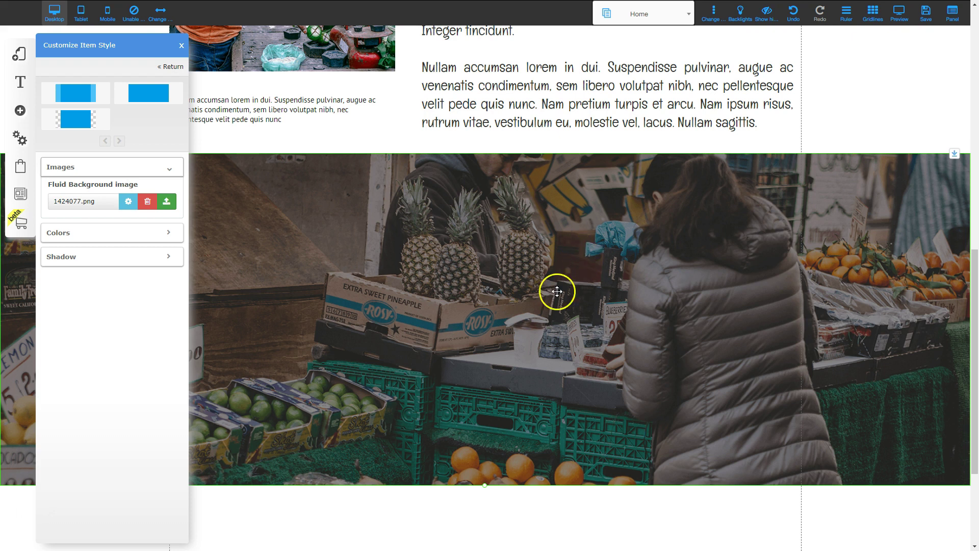
{"action": "left_click", "coordinate": [542, 327]}
{"action": "mouse_move", "coordinate": [485, 487]}
{"action": "left_mouse_down"}
{"action": "mouse_move", "coordinate": [485, 546]}
{"action": "mouse_move", "coordinate": [490, 477]}
{"action": "left_mouse_up"}
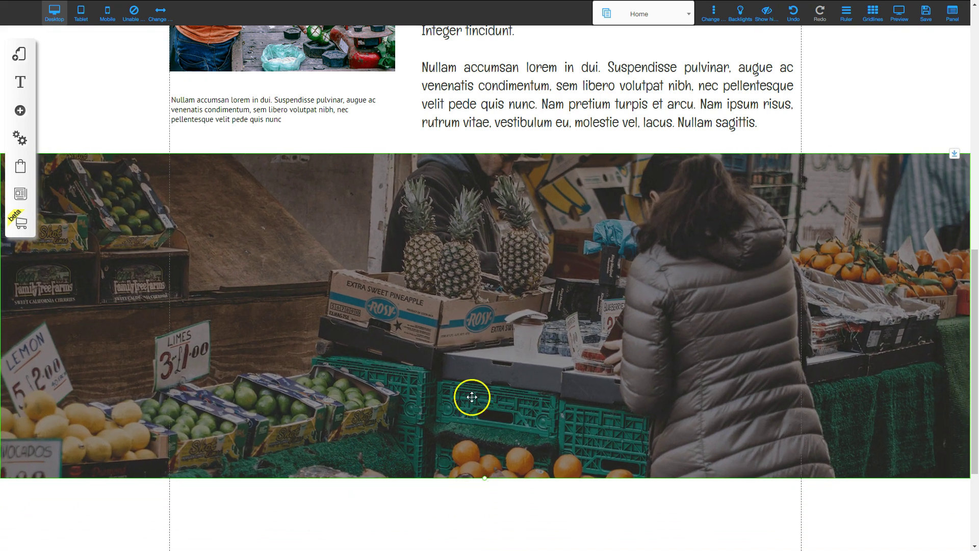
Step: Add a Title XL text element to the upper part of the market photo banner
{"action": "left_click", "coordinate": [20, 111]}
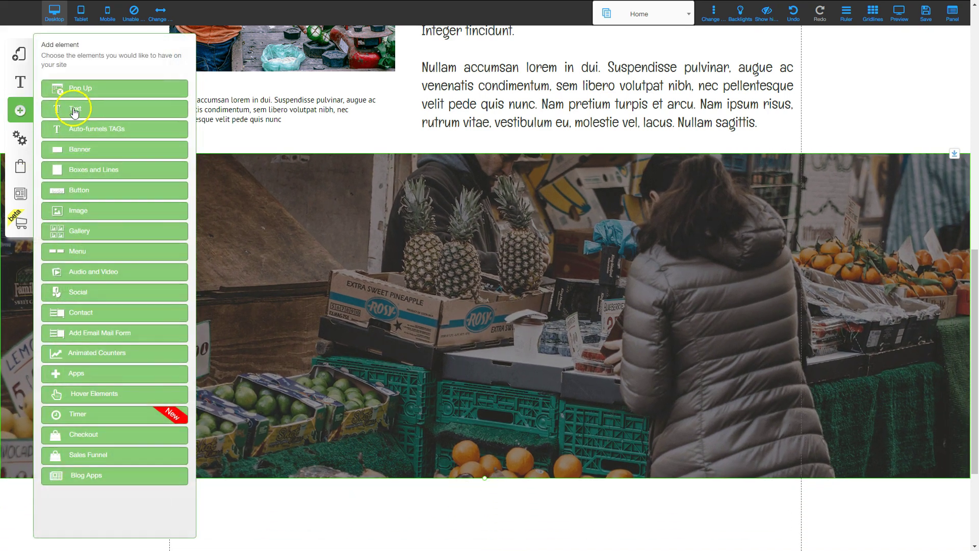
{"action": "left_click", "coordinate": [74, 111]}
{"action": "left_click_drag", "start_coordinate": [122, 97], "coordinate": [430, 247]}
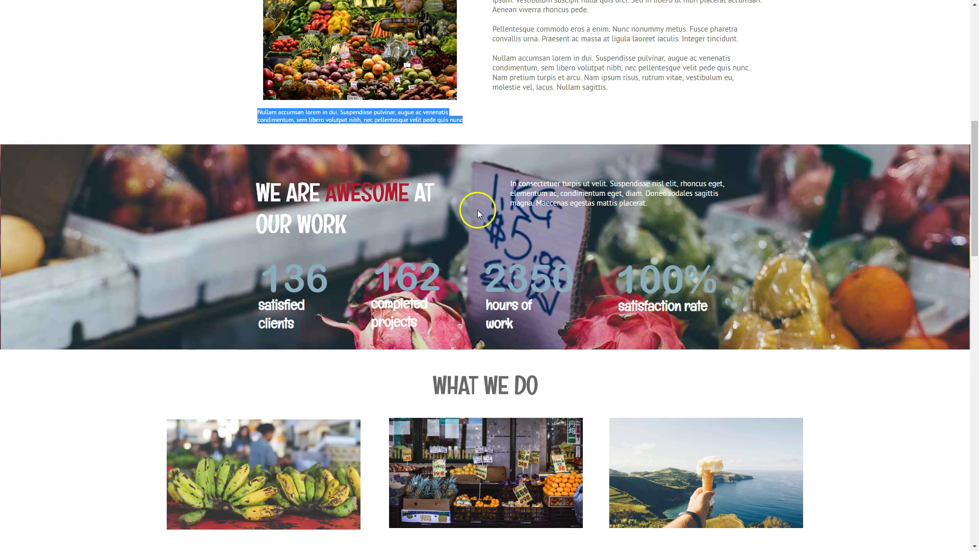
Step: Replace the title placeholder with the reference page's heading "WE ARE AWESOME AT OUR WORK" and colour it white
{"action": "left_click_drag", "start_coordinate": [258, 187], "coordinate": [353, 222]}
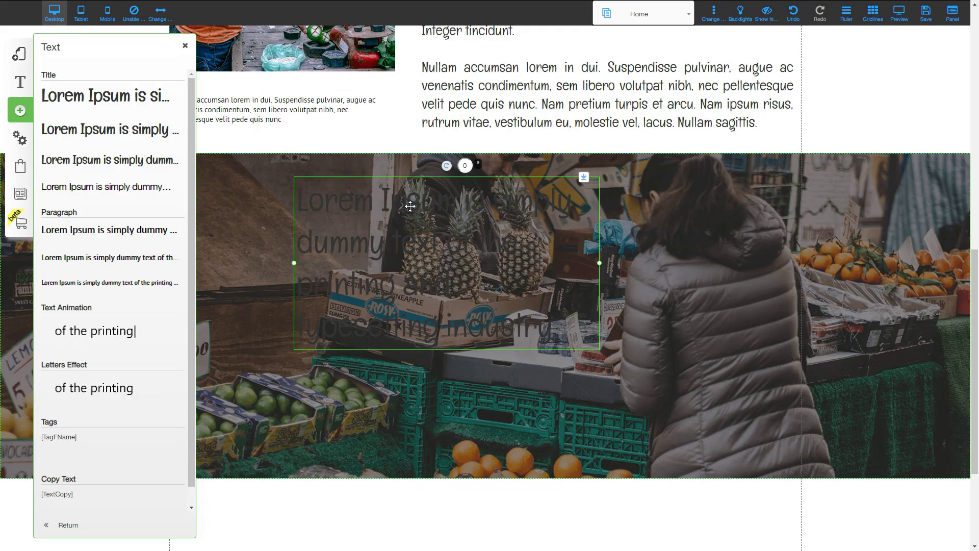
{"action": "left_click", "coordinate": [422, 194]}
{"action": "left_click", "coordinate": [329, 202]}
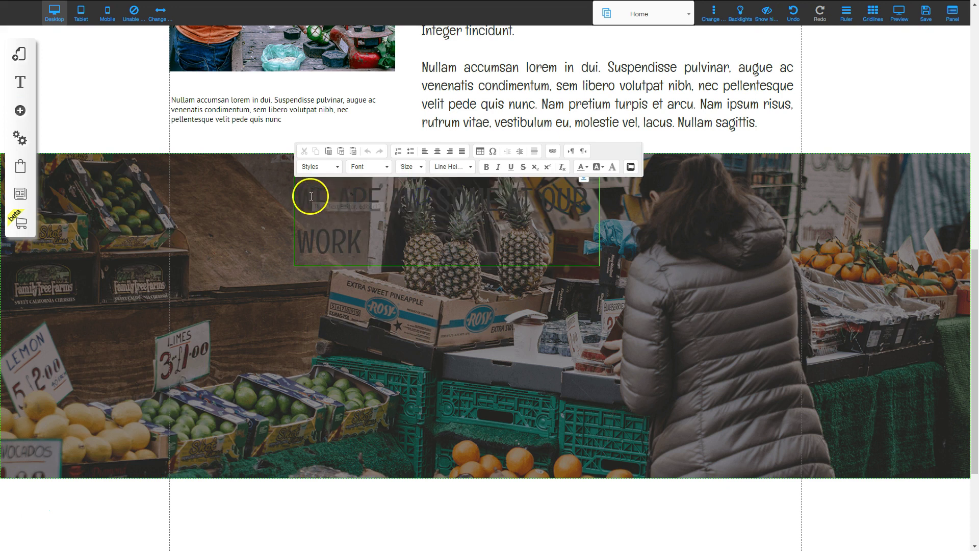
{"action": "left_click", "coordinate": [442, 270]}
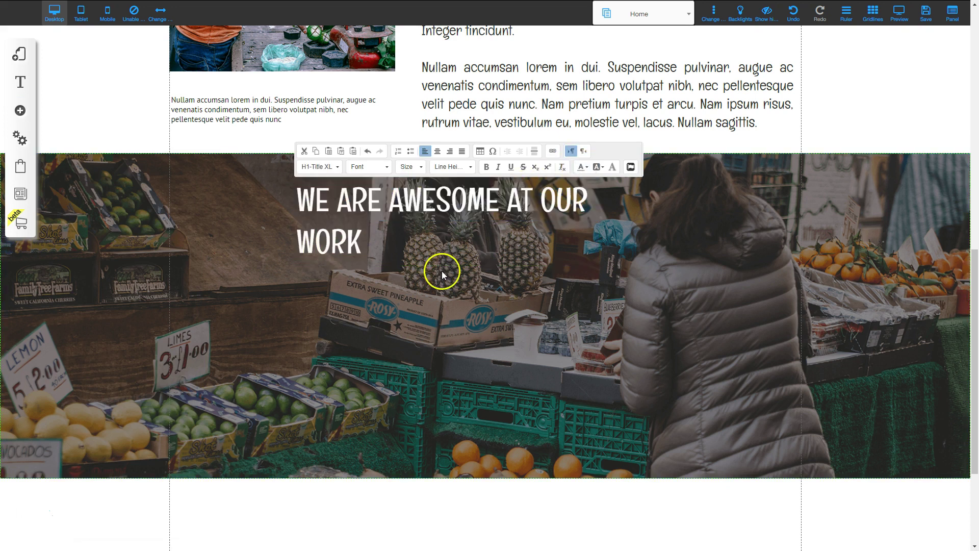
Step: Make the word "AWESOME" in the banner heading red and bold
{"action": "left_click", "coordinate": [412, 197]}
{"action": "left_click_drag", "start_coordinate": [389, 200], "coordinate": [487, 203]}
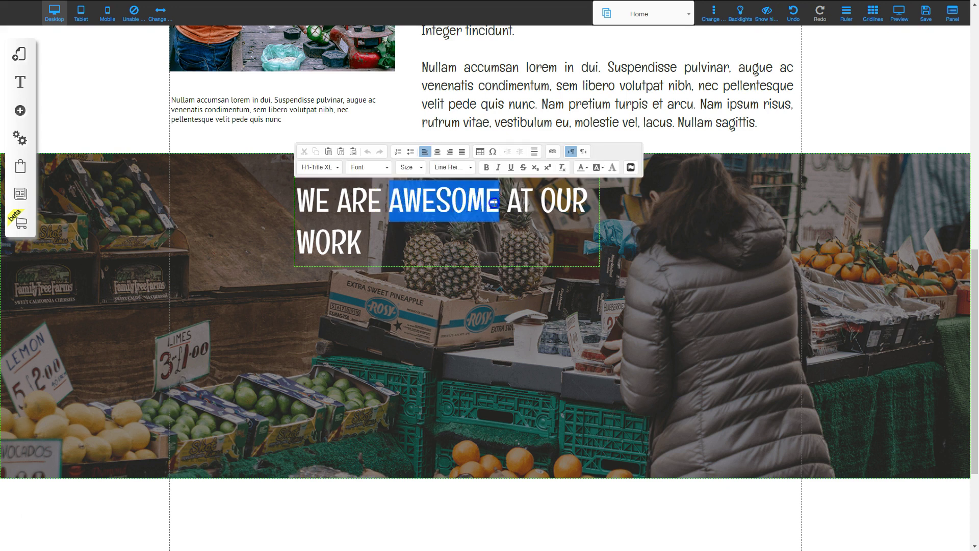
{"action": "left_click", "coordinate": [586, 168]}
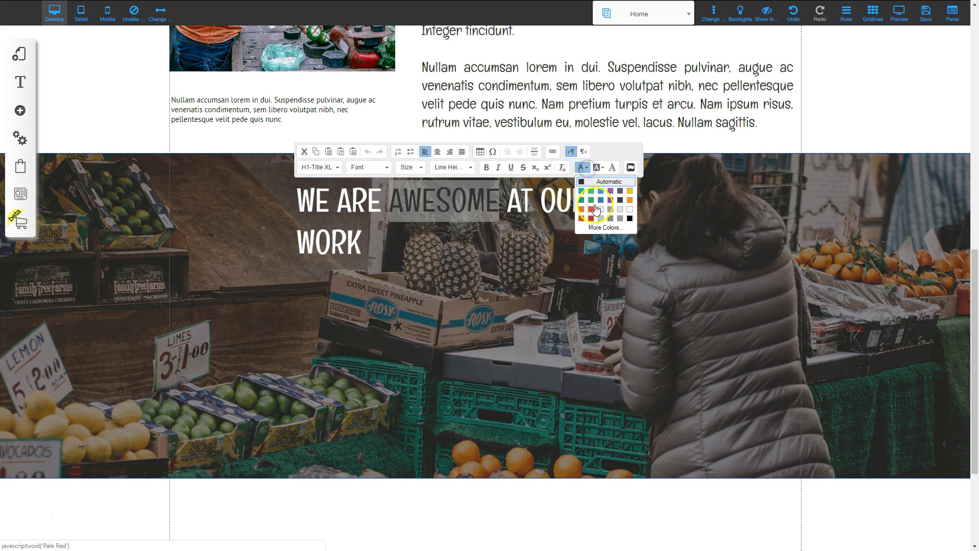
{"action": "left_click", "coordinate": [593, 219]}
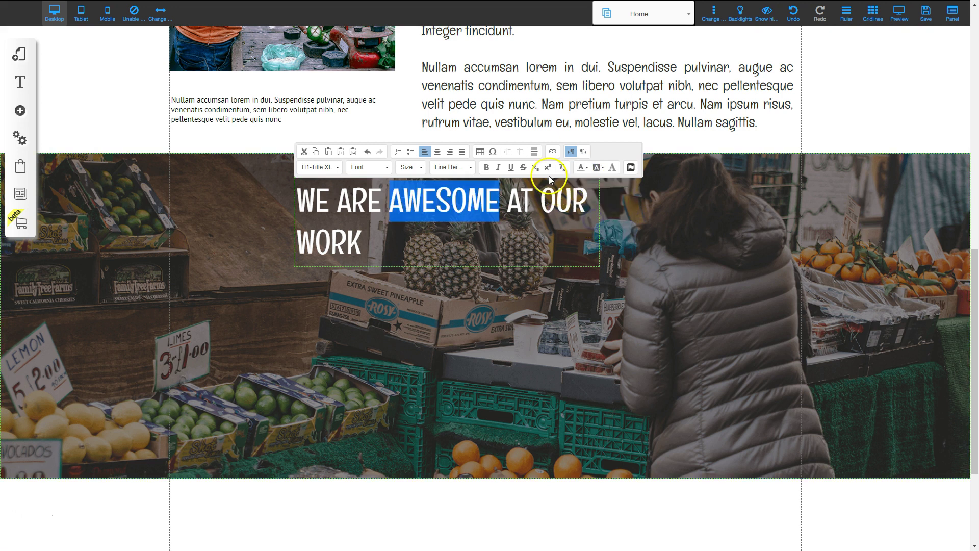
{"action": "left_click", "coordinate": [488, 167]}
{"action": "left_click", "coordinate": [514, 278]}
Step: Move the banner heading left so it starts at the left content guide
{"action": "left_click", "coordinate": [485, 225]}
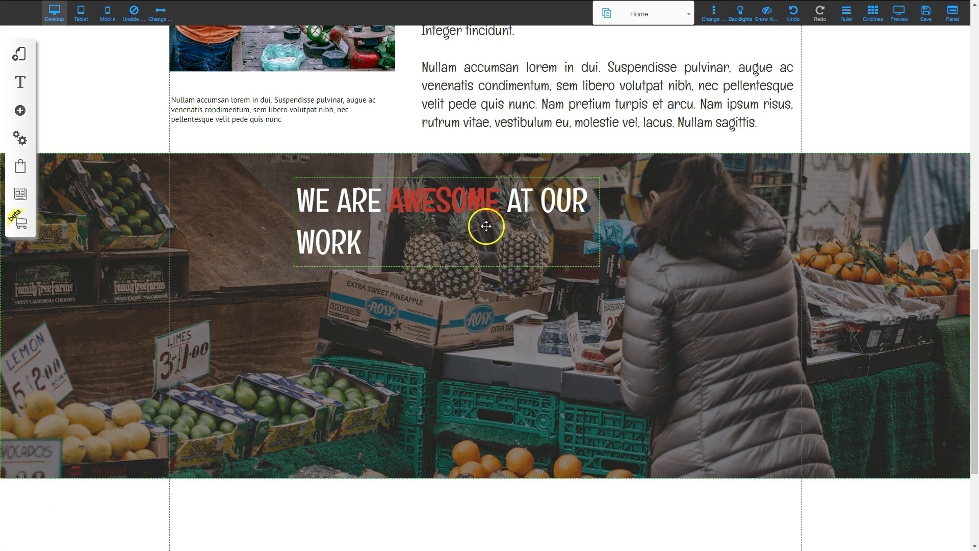
{"action": "left_click_drag", "start_coordinate": [485, 209], "coordinate": [362, 207]}
{"action": "left_click", "coordinate": [382, 295]}
{"action": "left_click", "coordinate": [394, 331]}
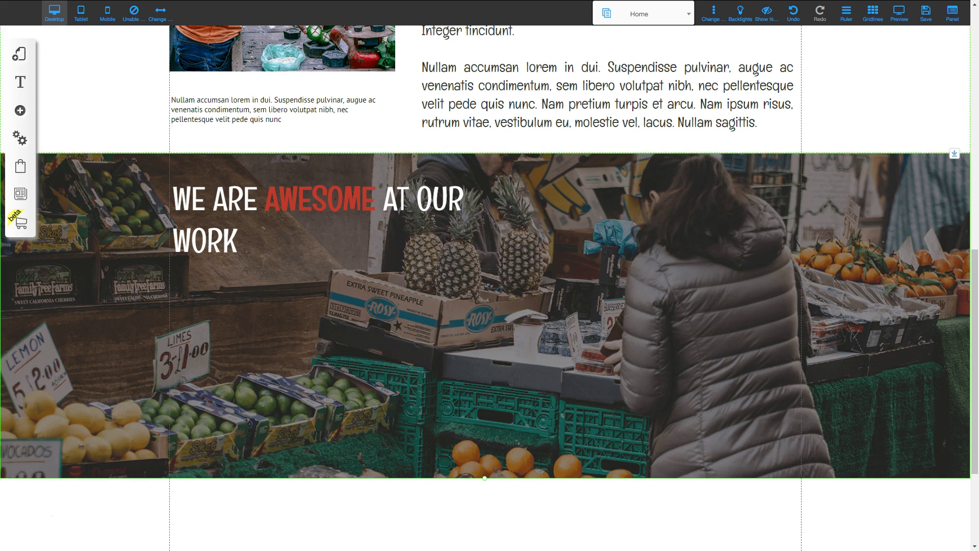
Step: Add a Title M text element to the banner, to the right of the heading and ending at the right content guide
{"action": "left_click", "coordinate": [20, 110]}
{"action": "left_click", "coordinate": [86, 107]}
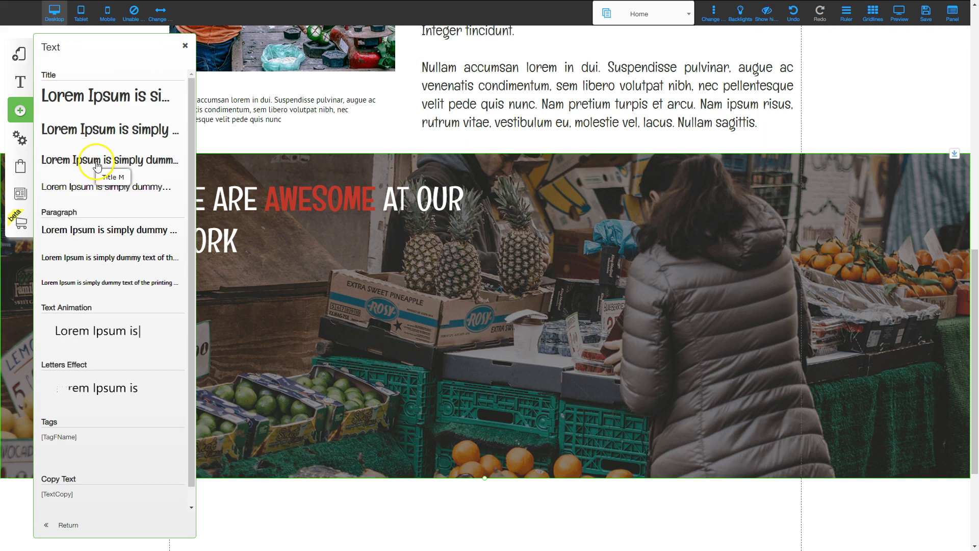
{"action": "left_click", "coordinate": [94, 159]}
{"action": "left_click_drag", "start_coordinate": [404, 239], "coordinate": [576, 196]}
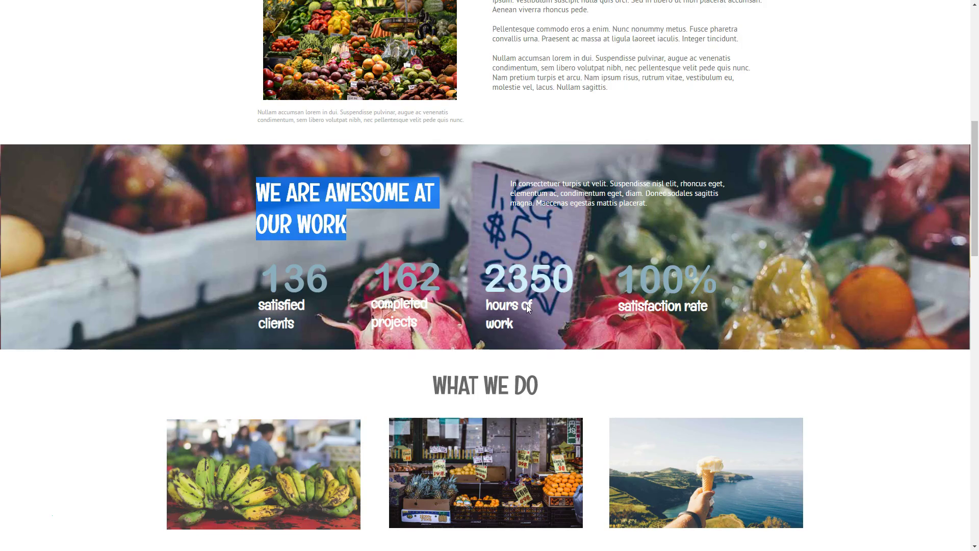
Step: Replace the new text element's placeholder with the reference page's paragraph beginning "In consectetuer turpis ut velit"
{"action": "left_click_drag", "start_coordinate": [512, 183], "coordinate": [653, 206]}
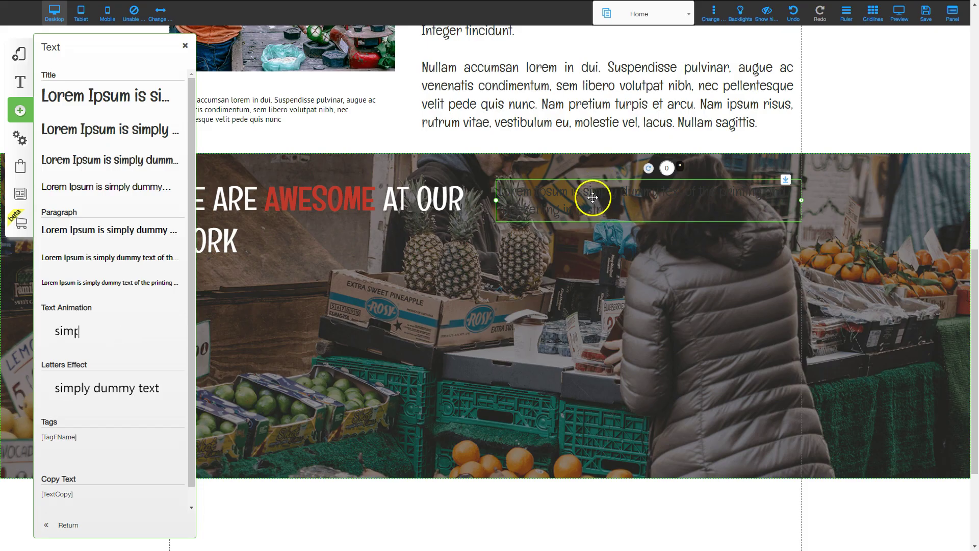
{"action": "double_click", "coordinate": [593, 197]}
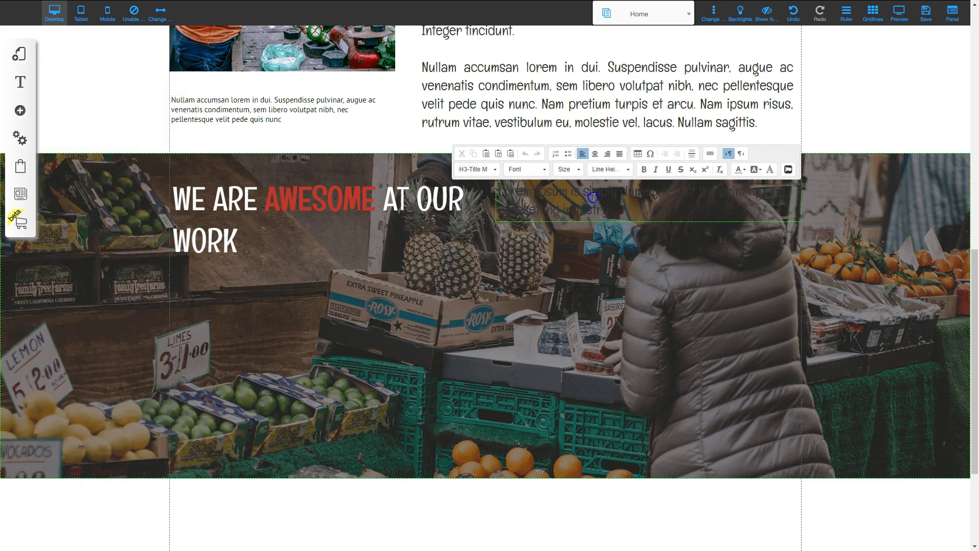
{"action": "triple_click", "coordinate": [592, 197]}
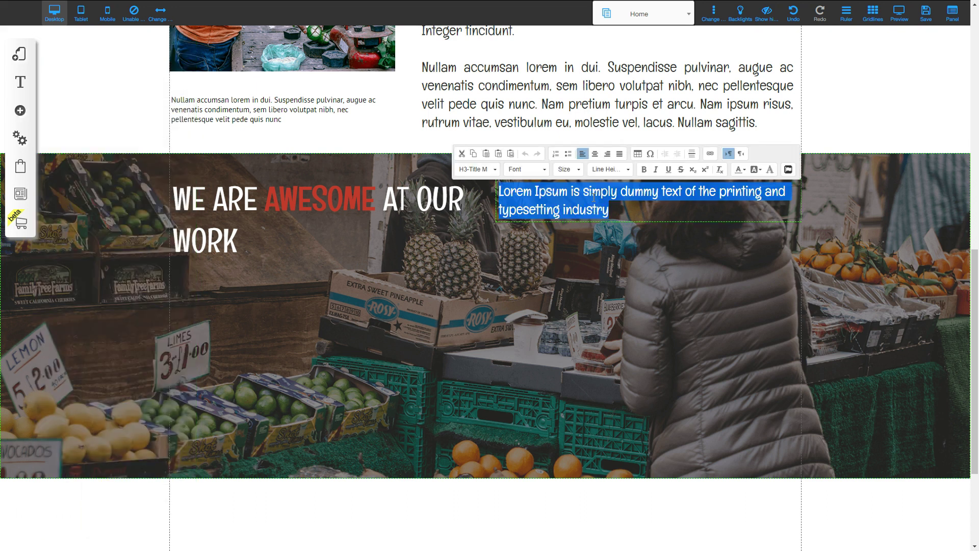
{"action": "key", "text": "ctrl+v"}
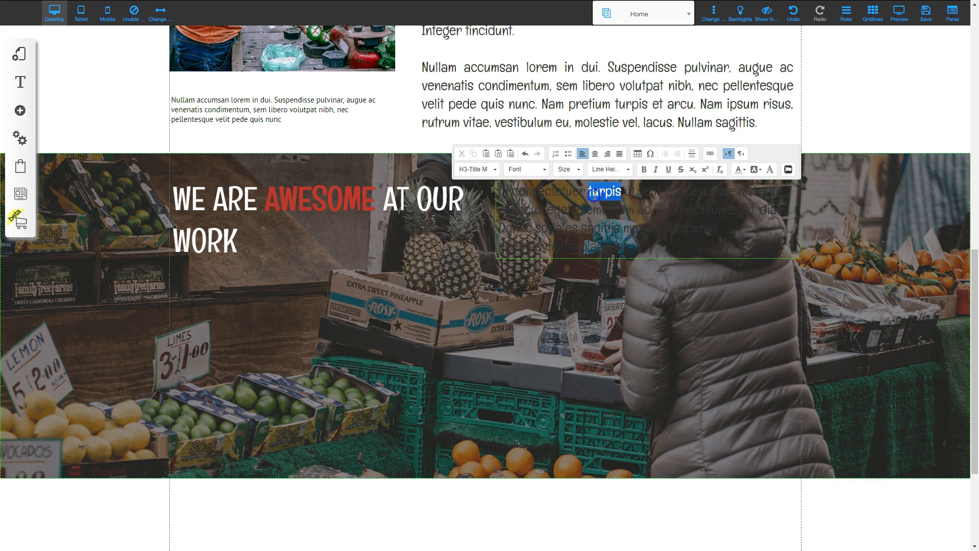
Step: Colour the pasted Title M paragraph white
{"action": "triple_click", "coordinate": [595, 193]}
{"action": "left_click", "coordinate": [737, 171]}
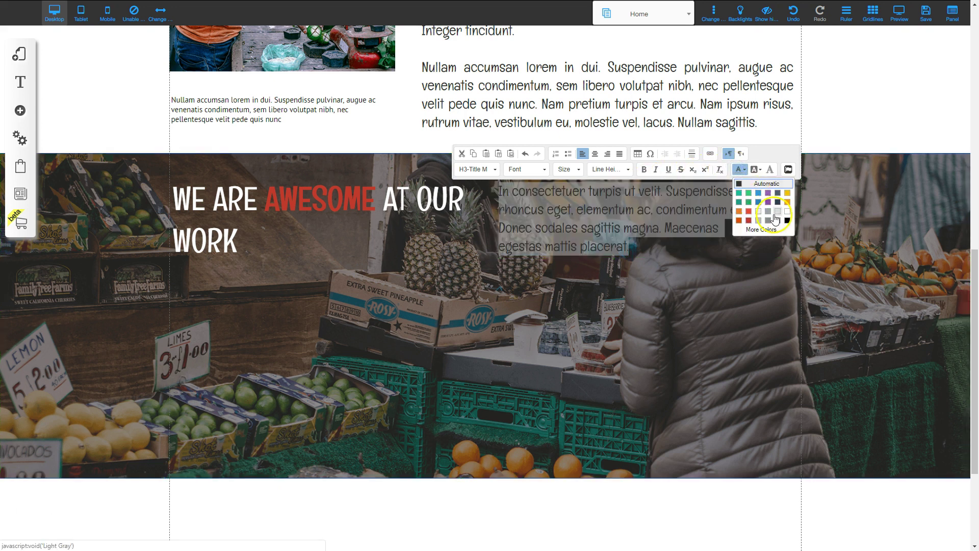
{"action": "left_click", "coordinate": [786, 210]}
{"action": "left_click", "coordinate": [643, 252]}
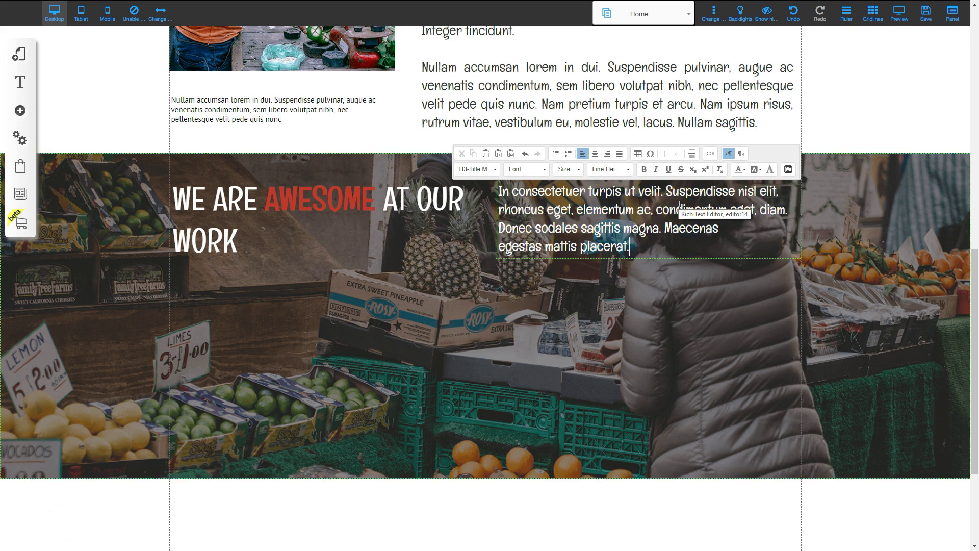
Step: Apply the Body L style to the whole banner paragraph
{"action": "left_click_drag", "start_coordinate": [644, 246], "coordinate": [488, 190]}
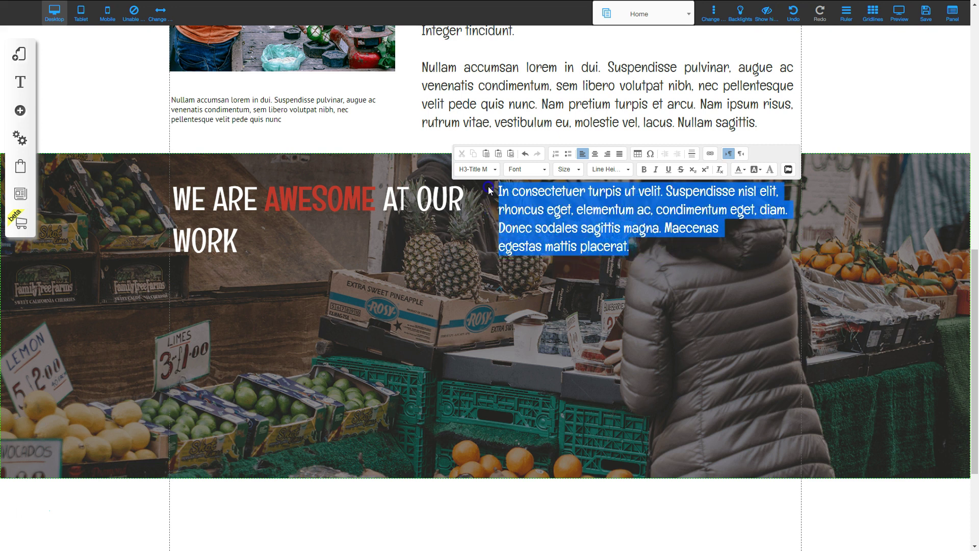
{"action": "left_click", "coordinate": [492, 169]}
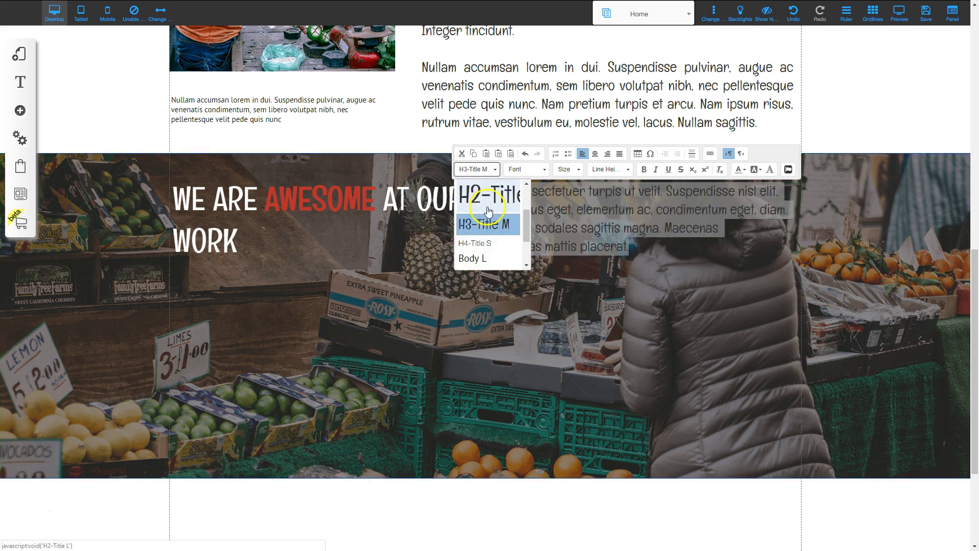
{"action": "left_click", "coordinate": [479, 258]}
{"action": "left_click", "coordinate": [594, 263]}
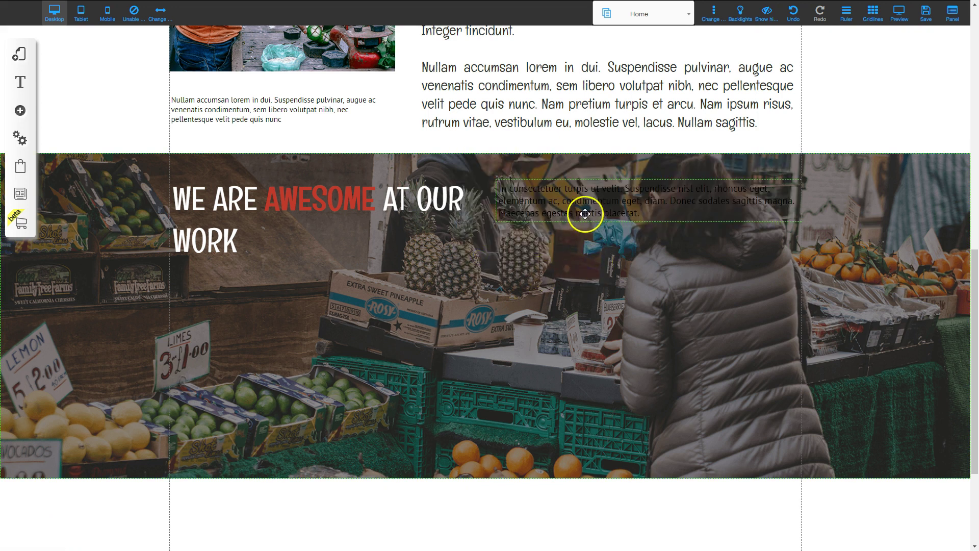
Step: Set the text colour of the Body L banner paragraph to white
{"action": "left_click", "coordinate": [566, 191]}
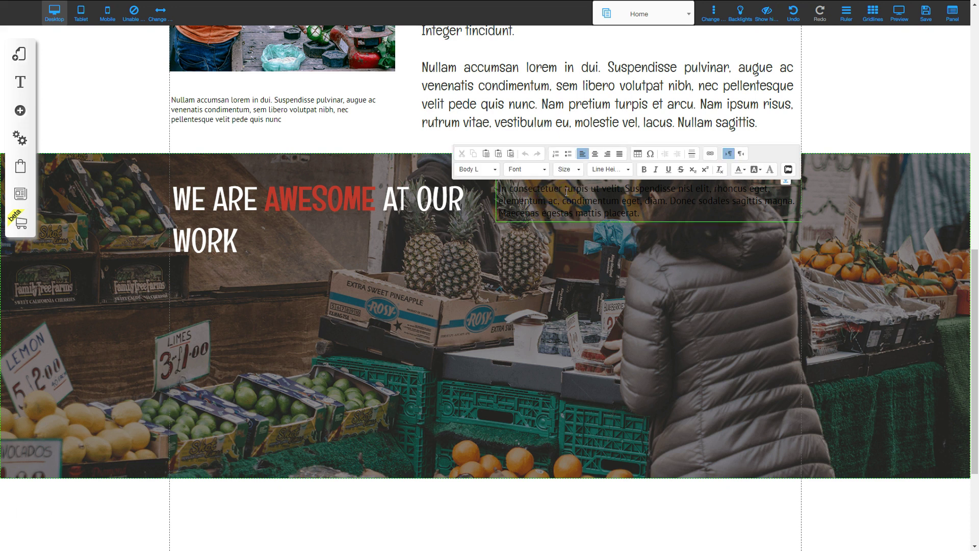
{"action": "triple_click", "coordinate": [565, 191]}
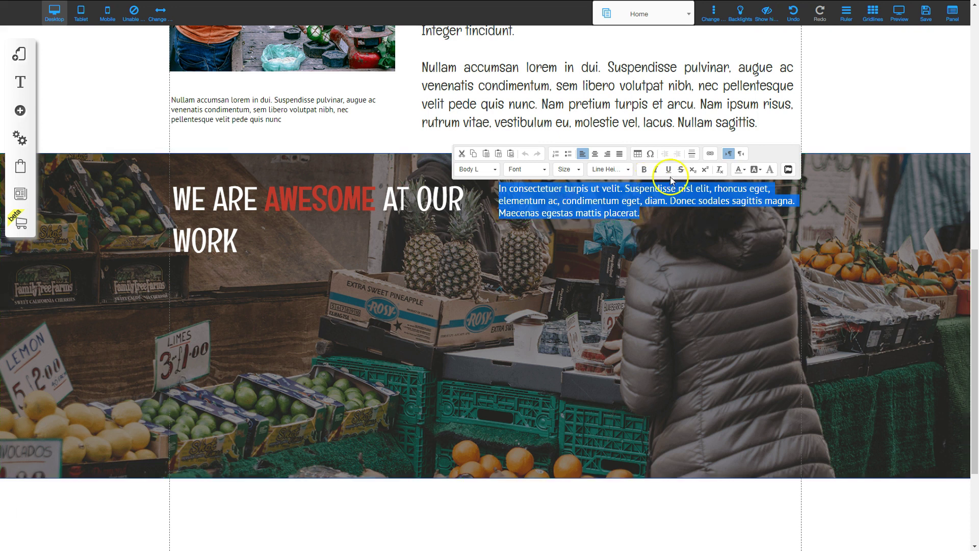
{"action": "left_click", "coordinate": [745, 172]}
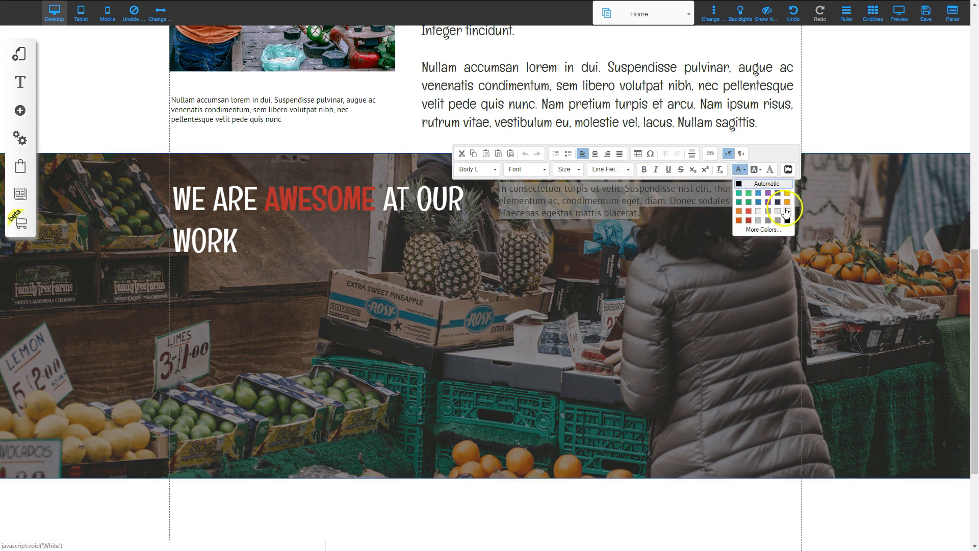
{"action": "left_click", "coordinate": [745, 172]}
{"action": "left_click", "coordinate": [613, 310]}
Step: Nudge the white paragraph slightly down and fine-tune the heading's position so the two line up in the banner
{"action": "left_click", "coordinate": [628, 198]}
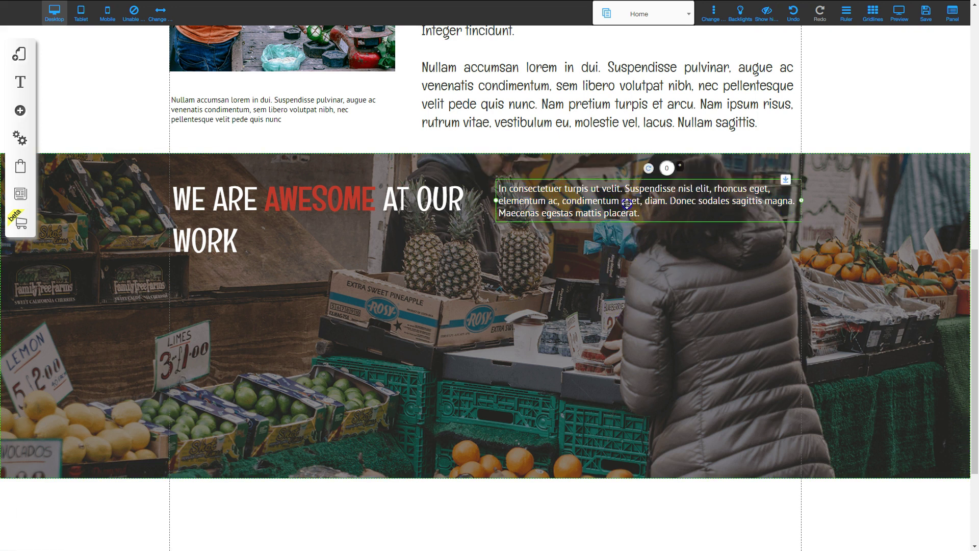
{"action": "left_click_drag", "start_coordinate": [627, 204], "coordinate": [626, 206]}
{"action": "left_click", "coordinate": [286, 195]}
{"action": "left_click_drag", "start_coordinate": [287, 197], "coordinate": [284, 192]}
{"action": "left_click", "coordinate": [429, 308]}
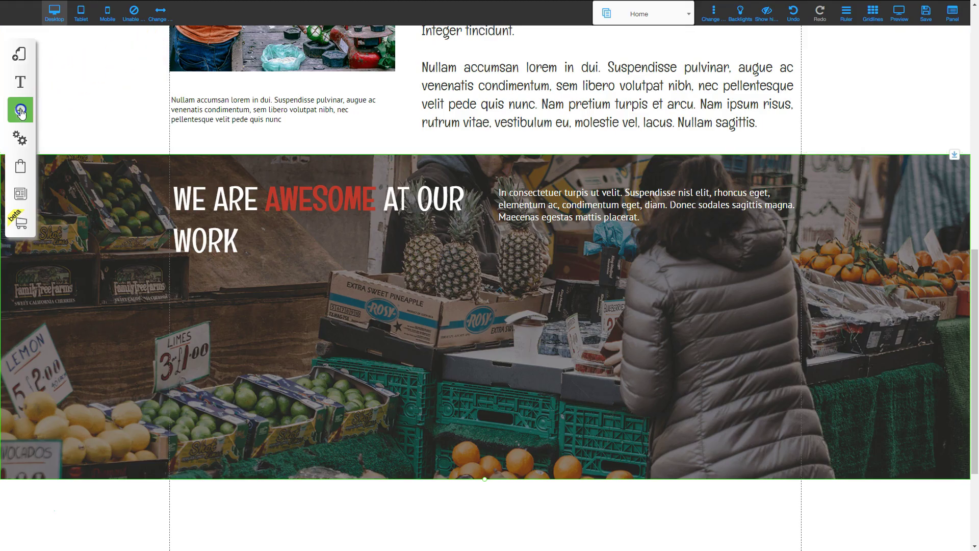
Step: Add a number counter and a percentage counter to the banner, placing the number below the heading and the percentage below the paragraph
{"action": "left_click", "coordinate": [19, 110]}
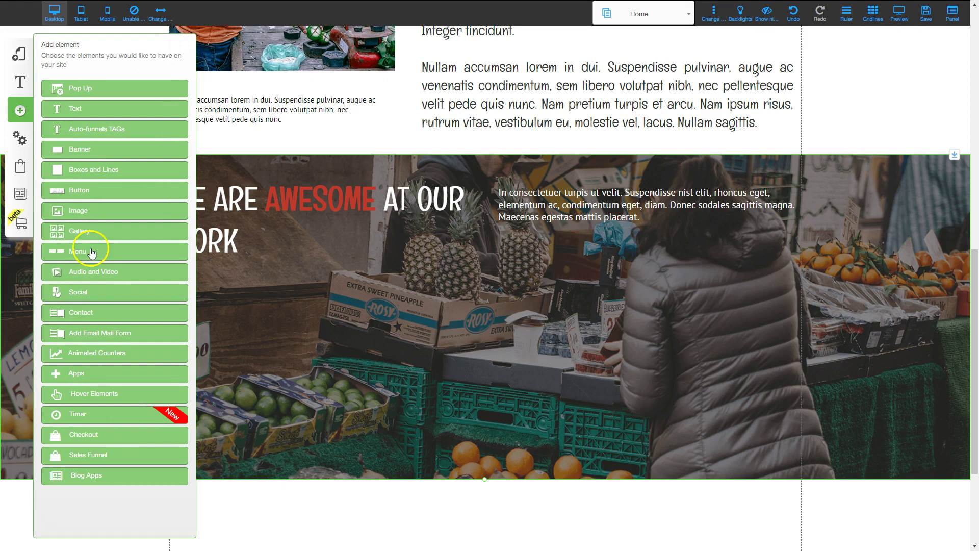
{"action": "left_click", "coordinate": [100, 358]}
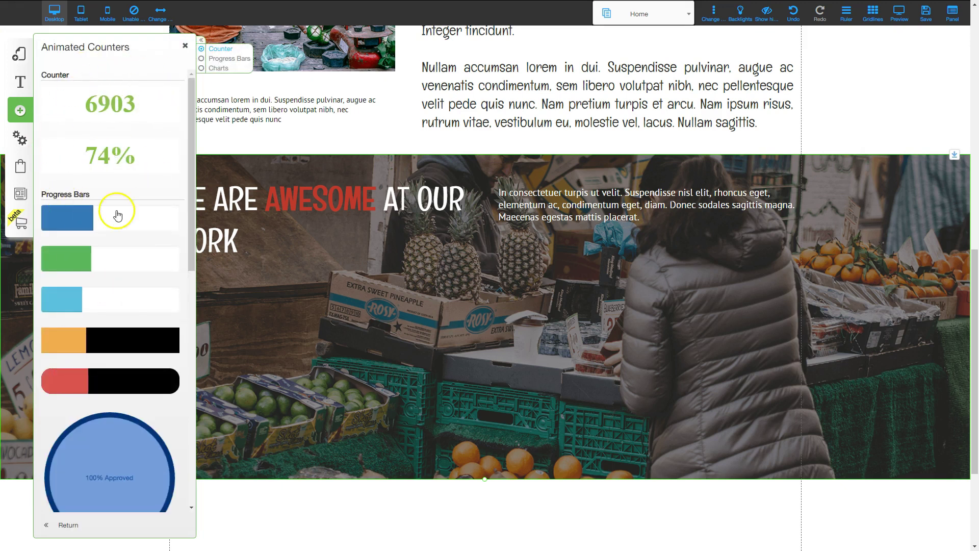
{"action": "left_click", "coordinate": [113, 106]}
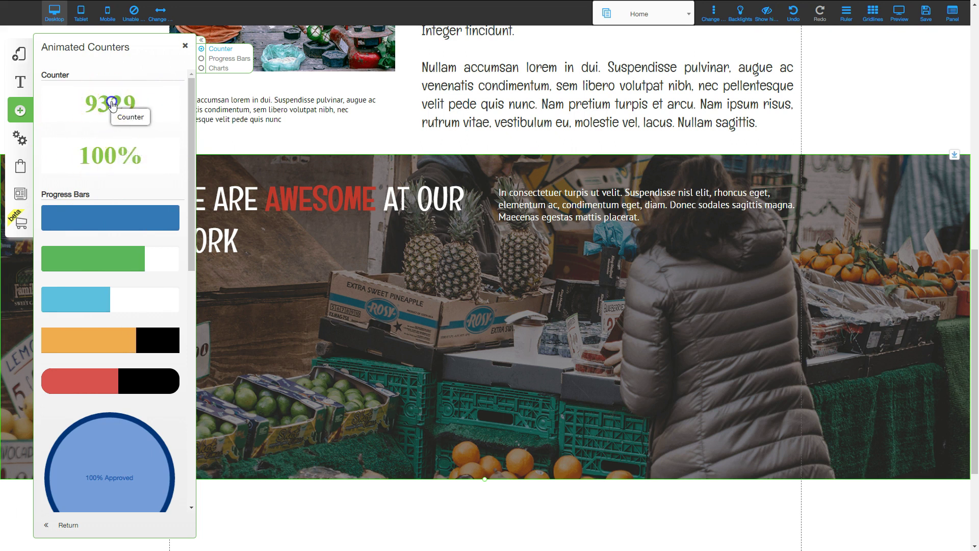
{"action": "left_click", "coordinate": [121, 160]}
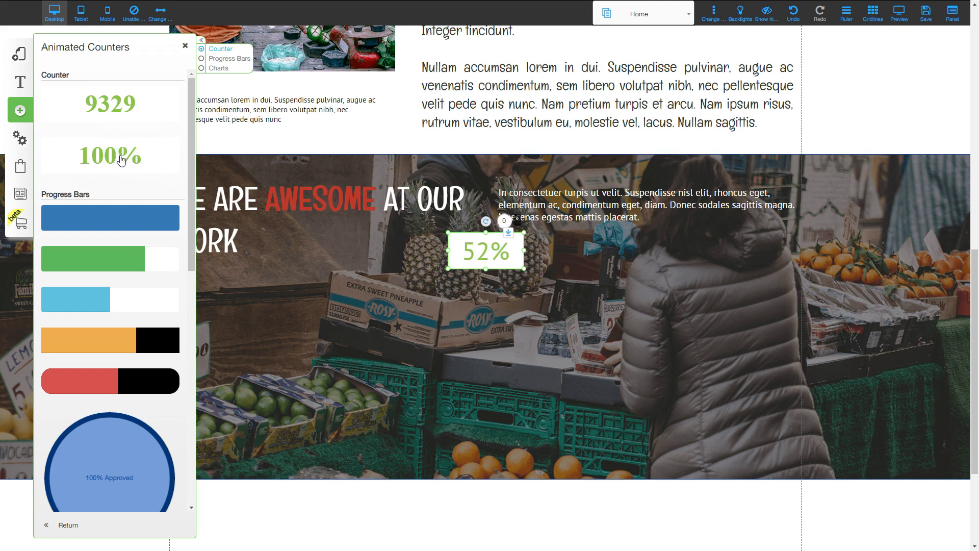
{"action": "left_click", "coordinate": [399, 210]}
{"action": "left_click_drag", "start_coordinate": [483, 242], "coordinate": [601, 278]}
{"action": "left_click_drag", "start_coordinate": [495, 263], "coordinate": [250, 315]}
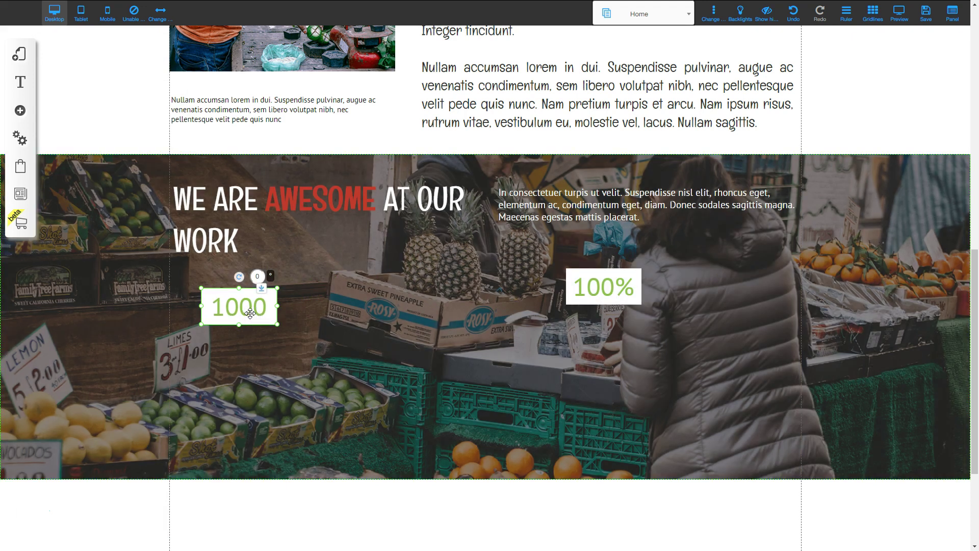
Step: Duplicate the number counter twice, spread the copies in a row to its right, and move the percentage counter further right
{"action": "key", "text": "ctrl+d"}
{"action": "key", "text": "ctrl+d"}
{"action": "left_click_drag", "start_coordinate": [258, 316], "coordinate": [472, 306]}
{"action": "left_click_drag", "start_coordinate": [255, 316], "coordinate": [373, 308]}
{"action": "left_click_drag", "start_coordinate": [568, 290], "coordinate": [651, 328]}
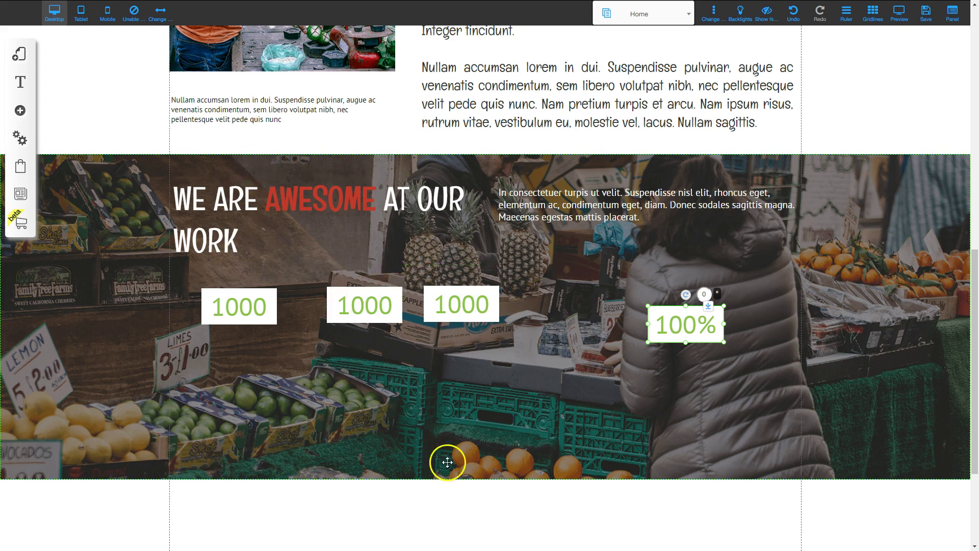
Step: Duplicate the banner paragraph below the counters and replace its text with "satisfied clients" from the reference page, split over two lines
{"action": "left_click", "coordinate": [576, 208]}
{"action": "left_click_drag", "start_coordinate": [576, 208], "coordinate": [319, 395]}
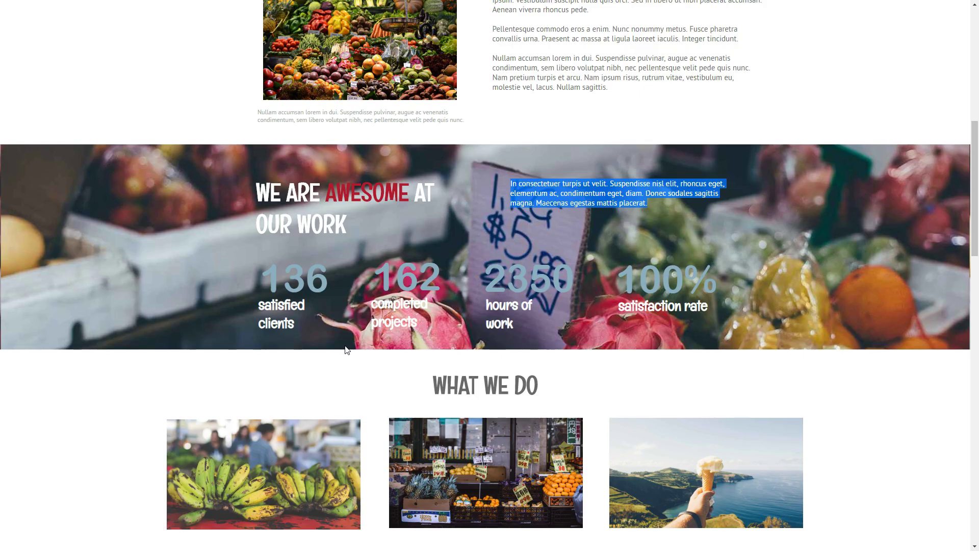
{"action": "left_click", "coordinate": [259, 305]}
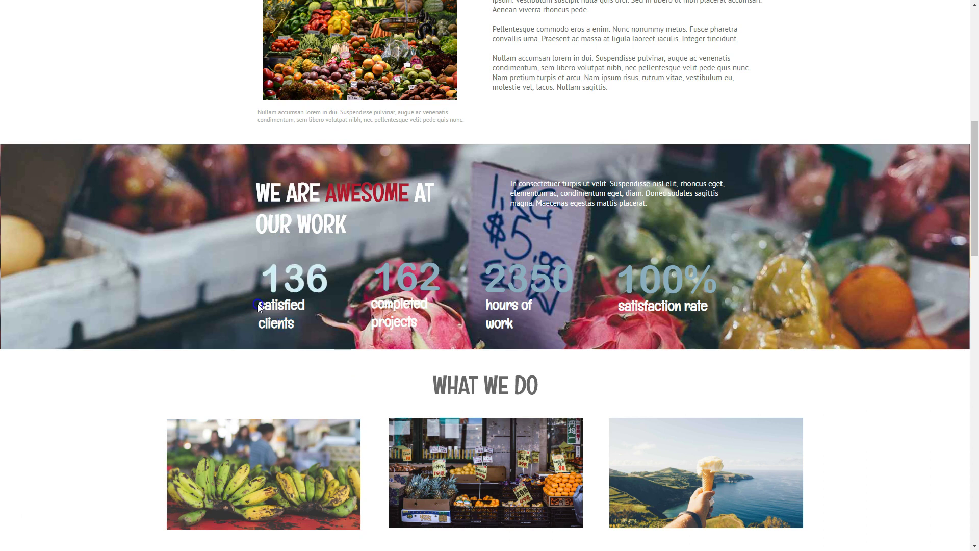
{"action": "triple_click", "coordinate": [259, 307]}
{"action": "key", "text": "ctrl+c"}
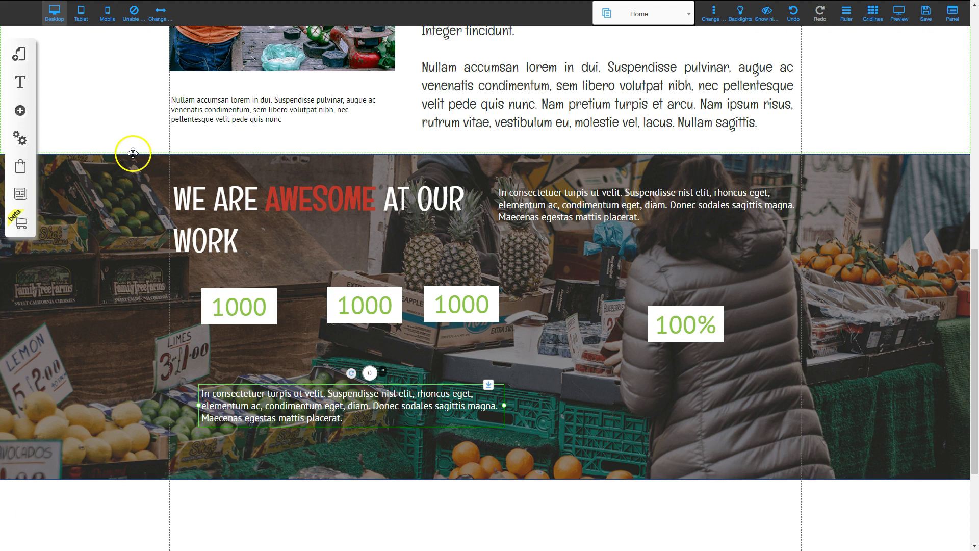
{"action": "double_click", "coordinate": [279, 400]}
{"action": "triple_click", "coordinate": [279, 401]}
{"action": "key", "text": "ctrl+v"}
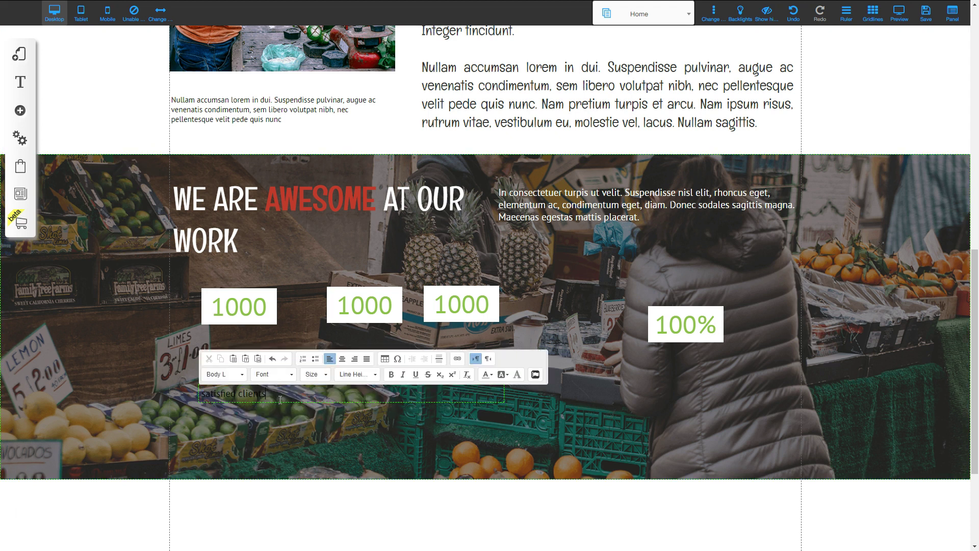
{"action": "left_click", "coordinate": [239, 393]}
{"action": "key", "text": "Return"}
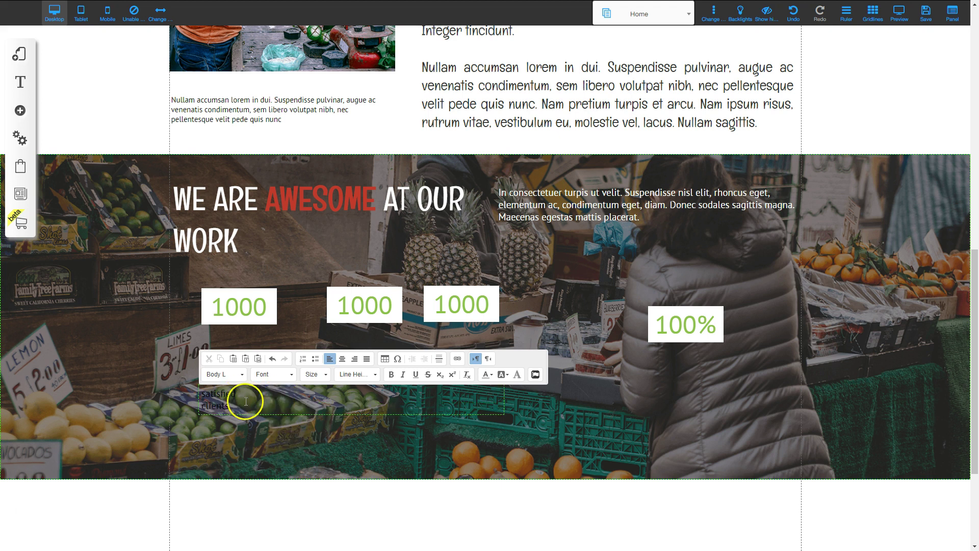
Step: Colour the "satisfied clients" label white and fit it beneath the first number counter, narrowed to about the counter's width
{"action": "left_click_drag", "start_coordinate": [223, 401], "coordinate": [194, 387]}
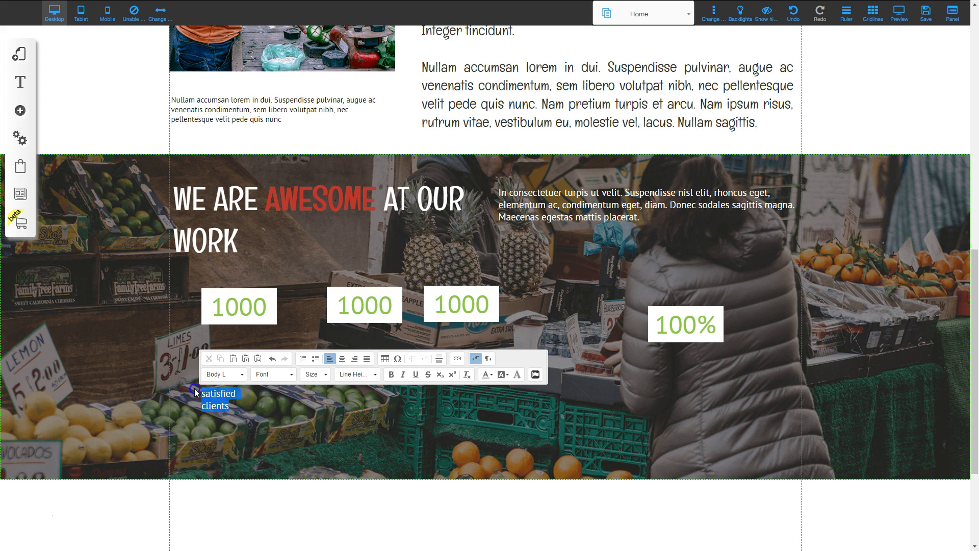
{"action": "left_click", "coordinate": [489, 375]}
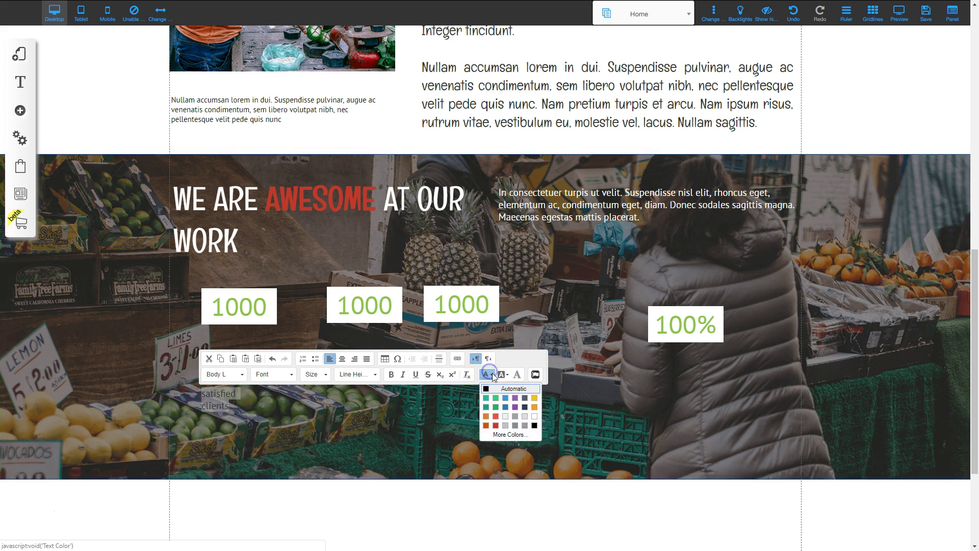
{"action": "left_click", "coordinate": [537, 418]}
{"action": "left_click", "coordinate": [323, 463]}
{"action": "left_click_drag", "start_coordinate": [236, 400], "coordinate": [231, 345]}
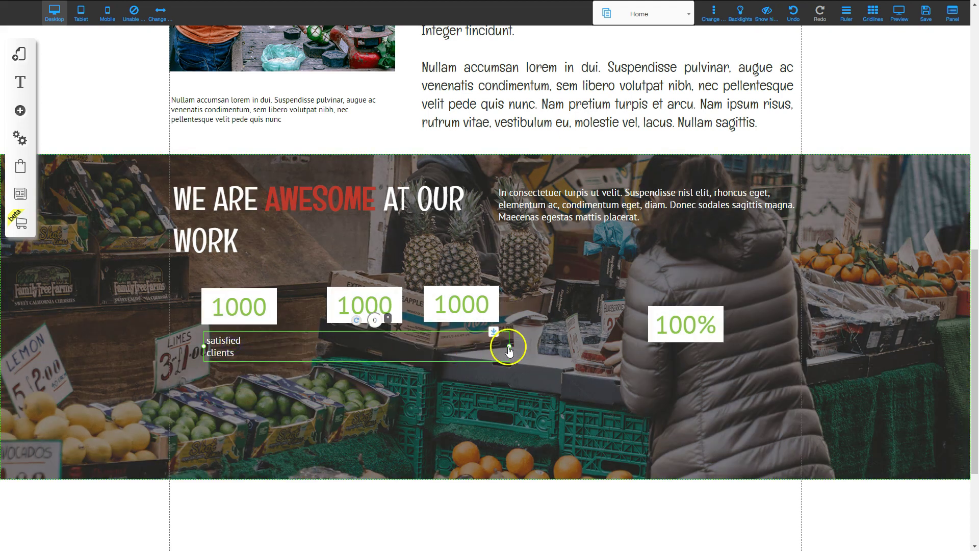
{"action": "left_click_drag", "start_coordinate": [443, 346], "coordinate": [206, 352]}
Step: Try the H3-Title M and H2-Title L text styles on the "satisfied clients" label
{"action": "left_click", "coordinate": [237, 348]}
{"action": "double_click", "coordinate": [237, 347]}
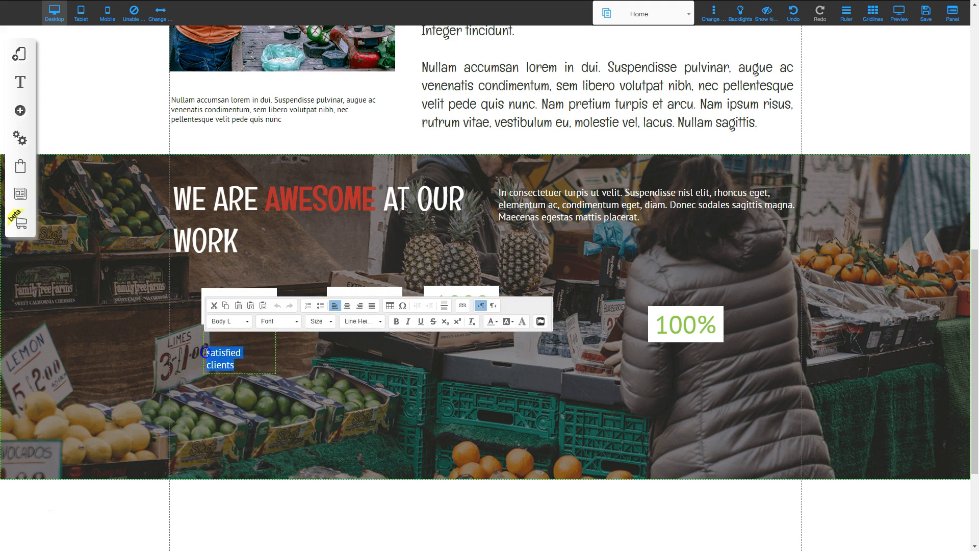
{"action": "left_click", "coordinate": [247, 322]}
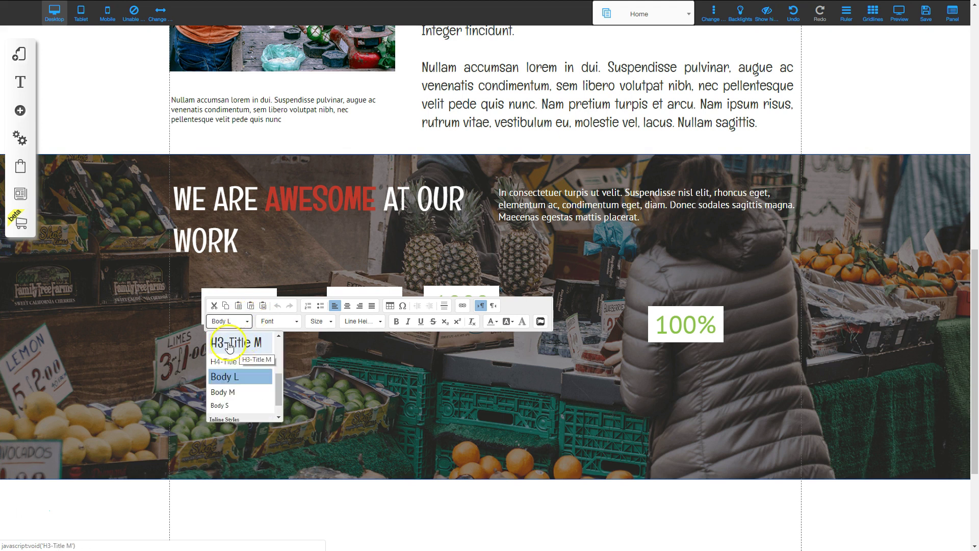
{"action": "left_click", "coordinate": [229, 347]}
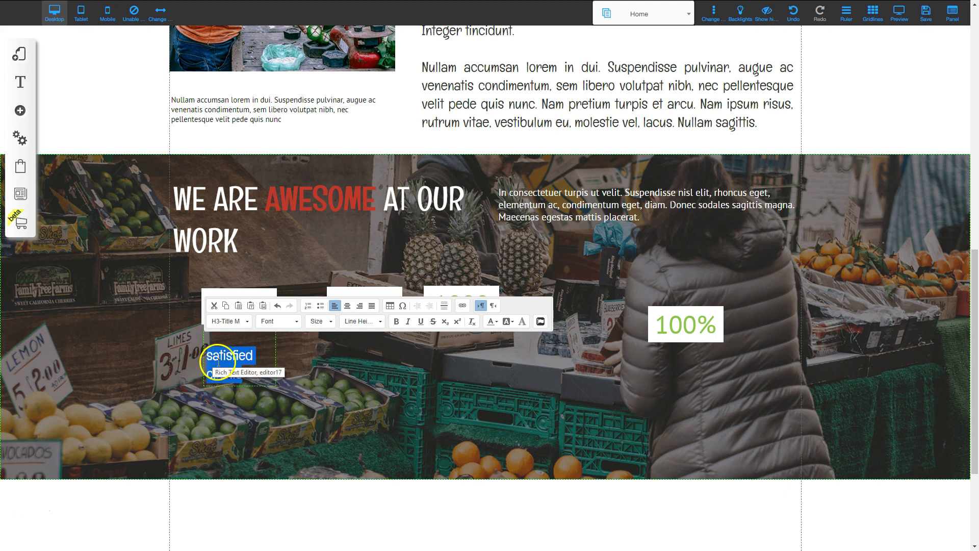
{"action": "left_click", "coordinate": [245, 322]}
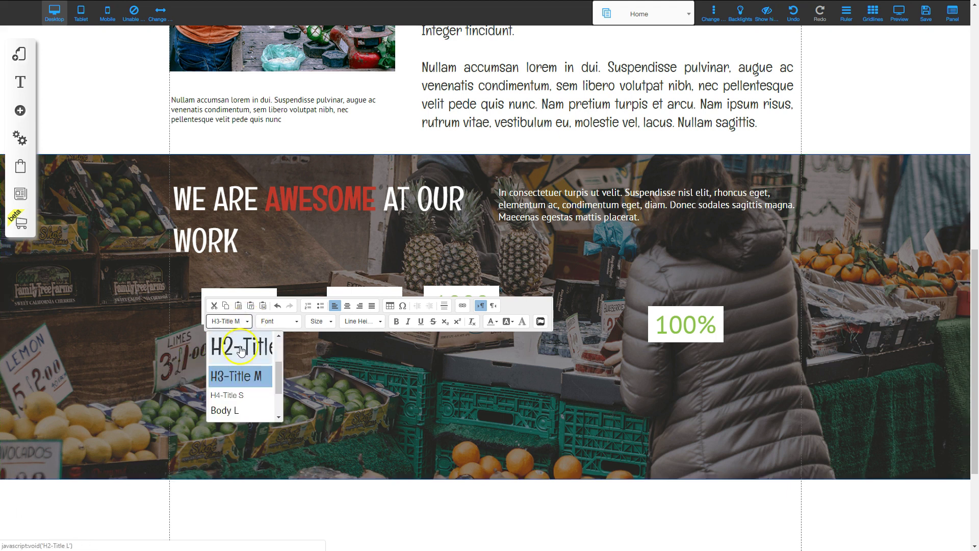
{"action": "left_click", "coordinate": [241, 351]}
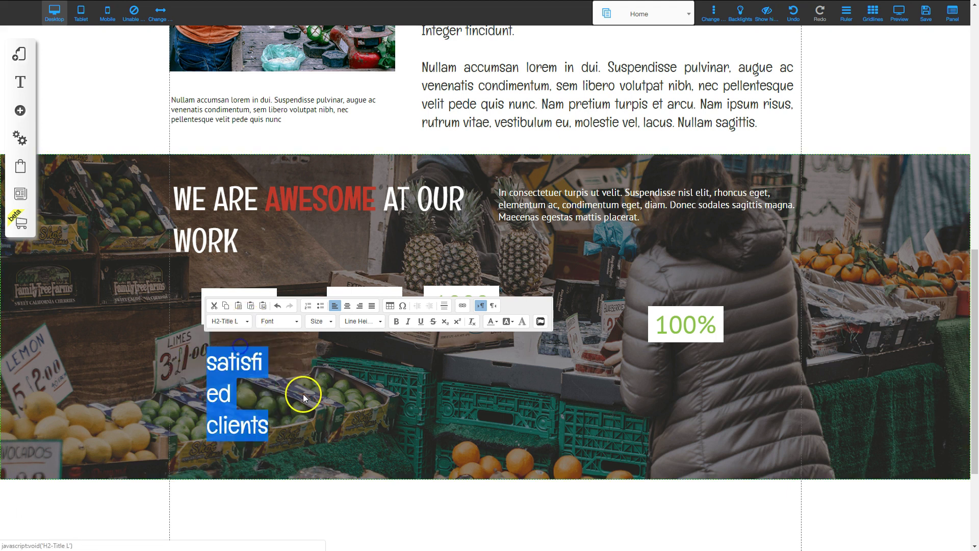
{"action": "left_click", "coordinate": [248, 323]}
{"action": "scroll", "coordinate": [244, 398], "scroll_direction": "down", "scroll_amount": 1}
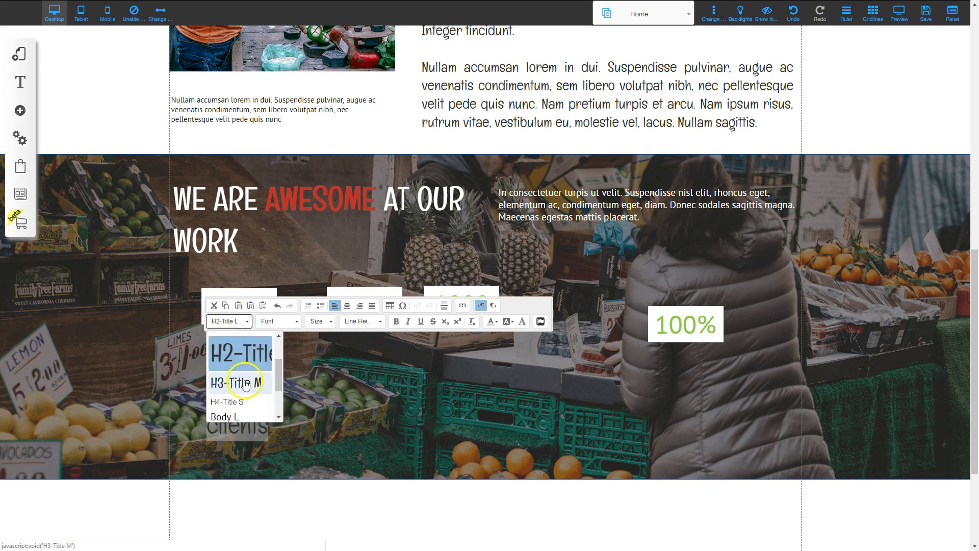
{"action": "left_click", "coordinate": [245, 383]}
{"action": "left_click", "coordinate": [326, 368]}
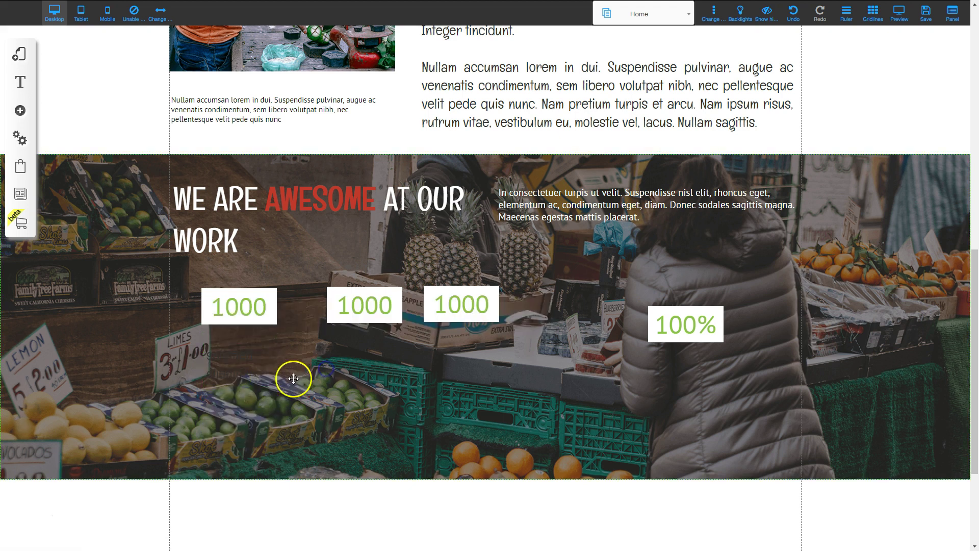
Step: Format the "satisfied clients" label as white text in the H3-Title M style
{"action": "left_click", "coordinate": [246, 359]}
{"action": "double_click", "coordinate": [228, 345]}
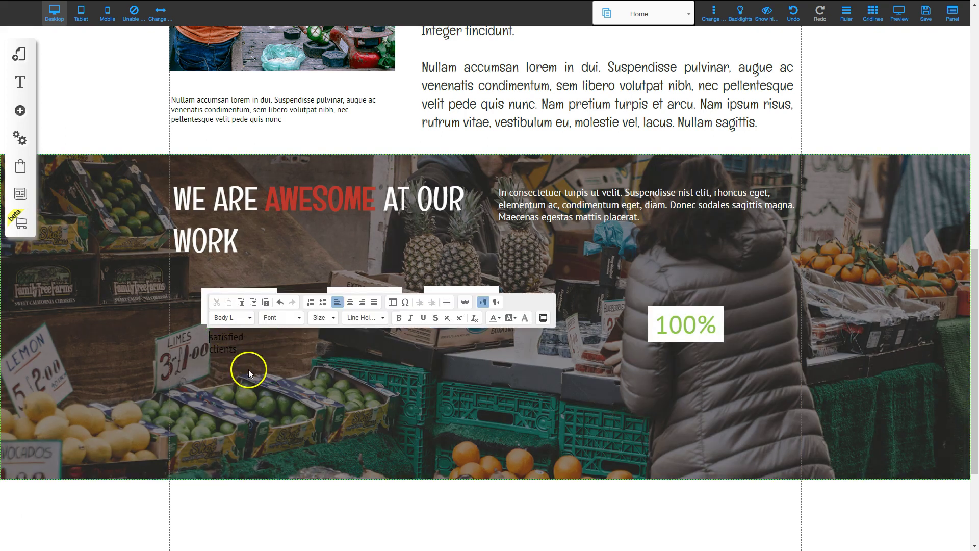
{"action": "left_click_drag", "start_coordinate": [251, 348], "coordinate": [200, 332]}
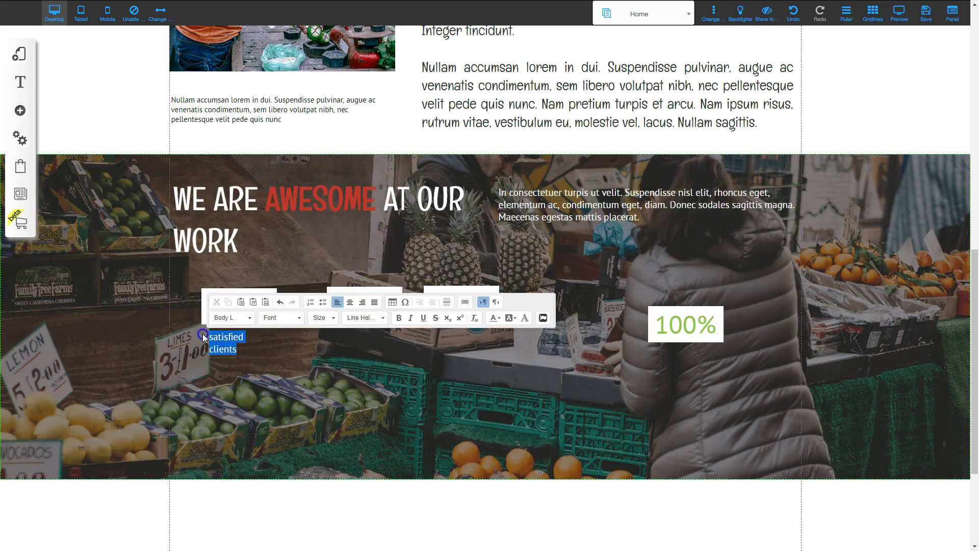
{"action": "left_click", "coordinate": [496, 317]}
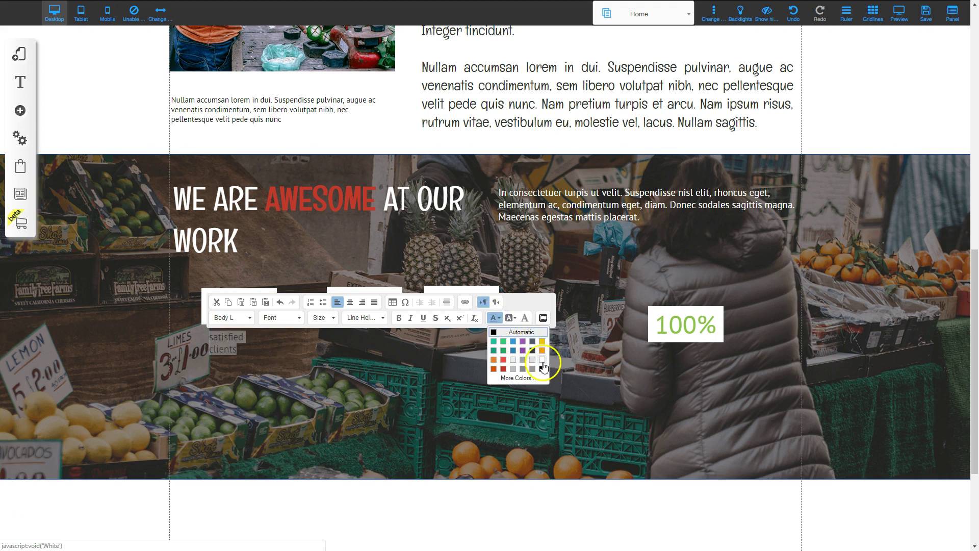
{"action": "left_click", "coordinate": [542, 361]}
{"action": "left_click", "coordinate": [251, 320]}
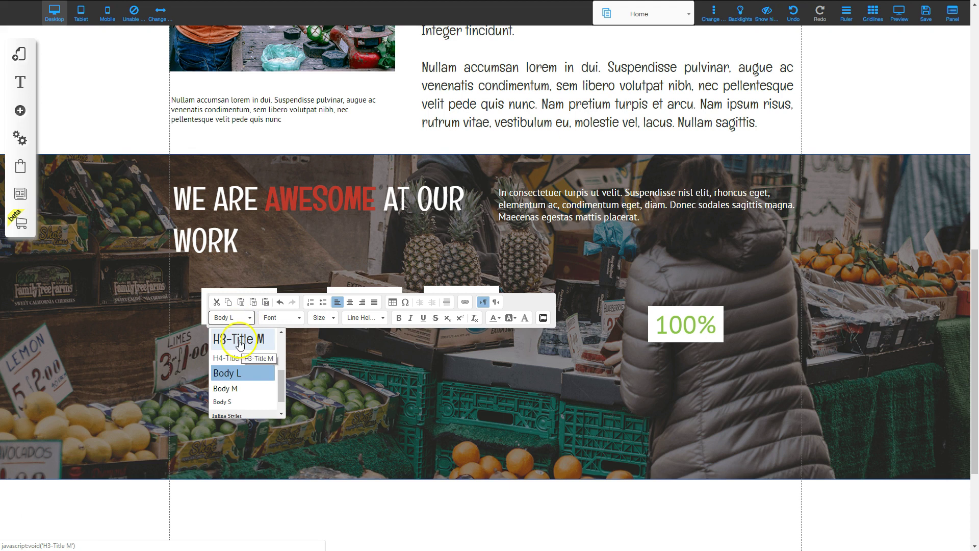
{"action": "left_click", "coordinate": [240, 346]}
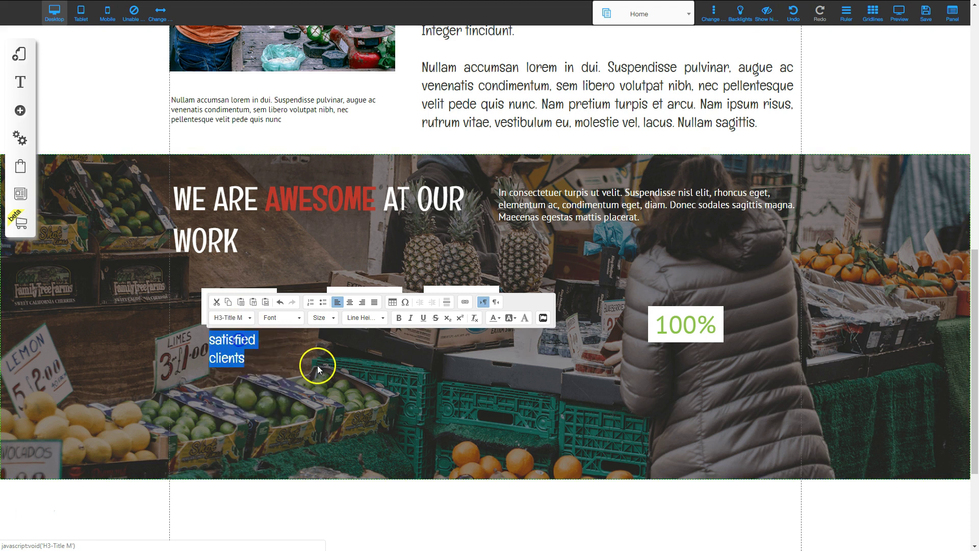
{"action": "left_click", "coordinate": [500, 319]}
{"action": "left_click", "coordinate": [535, 360]}
{"action": "left_click", "coordinate": [284, 385]}
Step: Align the "satisfied clients" label beneath the first counter and place a copy of it beneath each of the other three counters
{"action": "left_click_drag", "start_coordinate": [245, 356], "coordinate": [243, 353]}
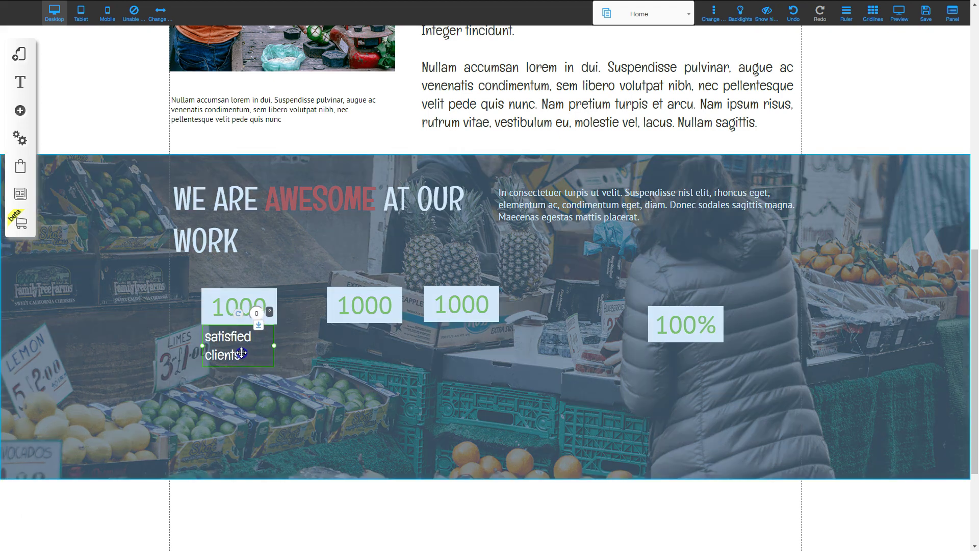
{"action": "left_click", "coordinate": [295, 388]}
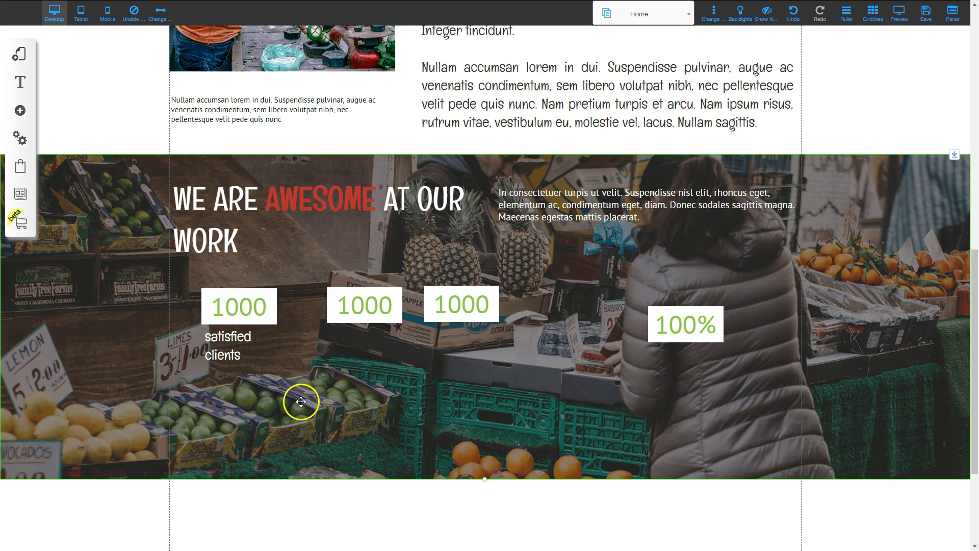
{"action": "left_click", "coordinate": [232, 355]}
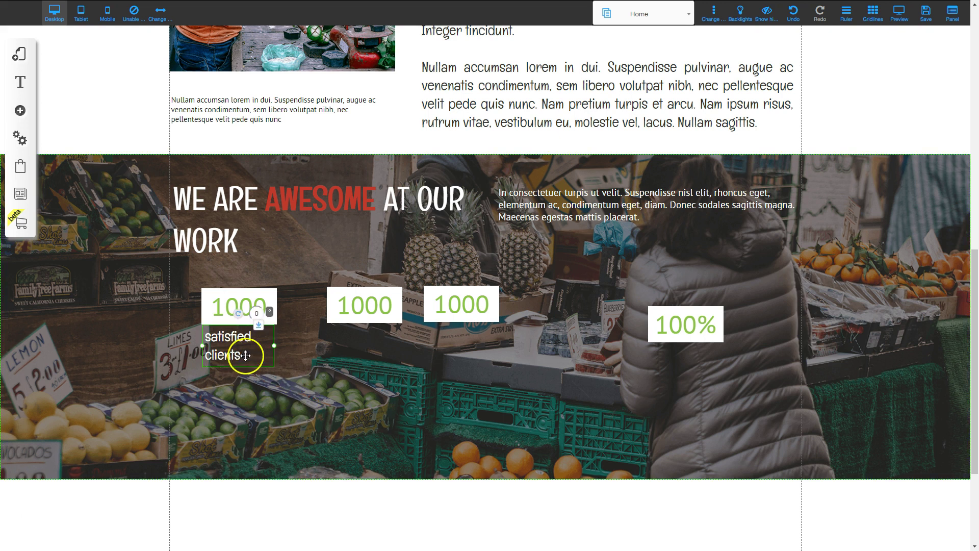
{"action": "left_click_drag", "start_coordinate": [247, 350], "coordinate": [659, 363]}
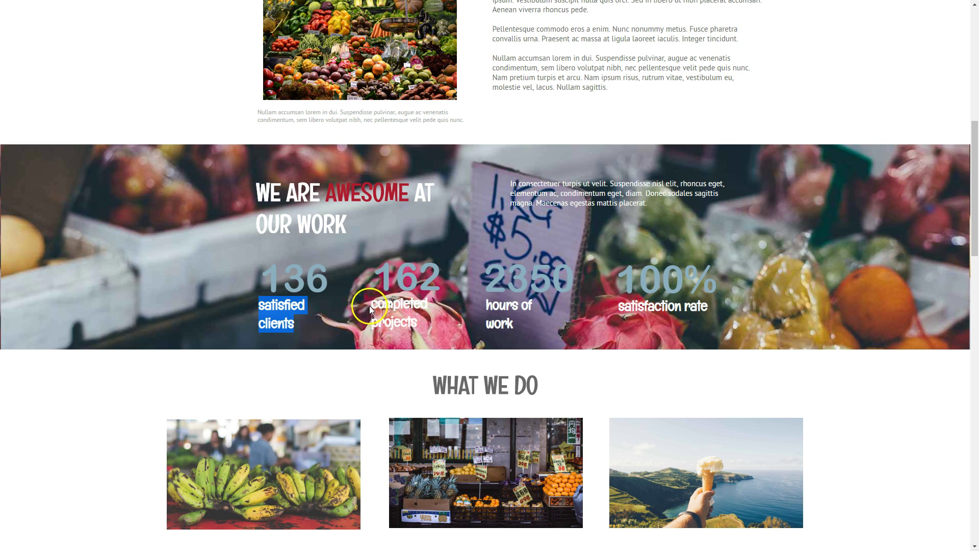
Step: Replace the second counter's label with "completed projects" copied from the reference page, and widen its text box
{"action": "double_click", "coordinate": [378, 314]}
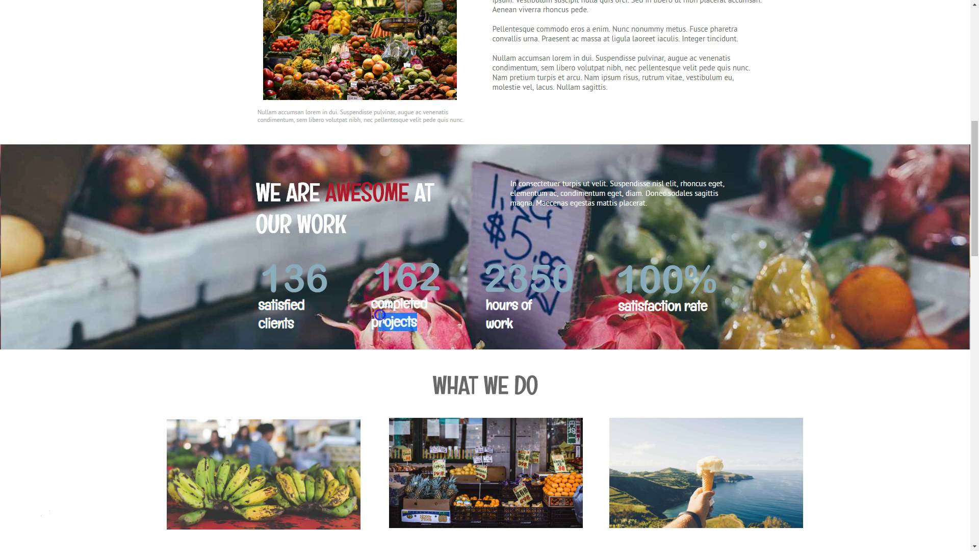
{"action": "left_click", "coordinate": [371, 312]}
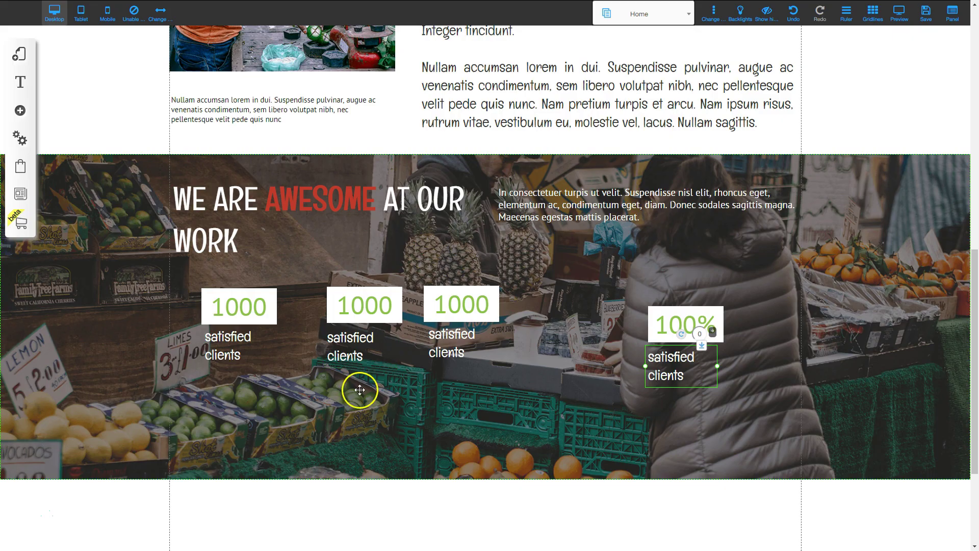
{"action": "left_click", "coordinate": [352, 358]}
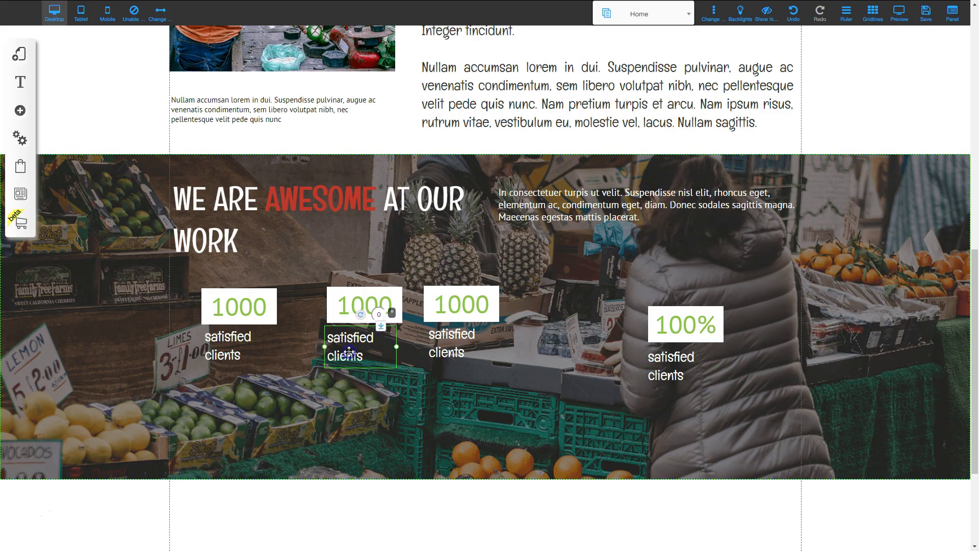
{"action": "double_click", "coordinate": [348, 352]}
{"action": "left_click_drag", "start_coordinate": [363, 357], "coordinate": [332, 343]}
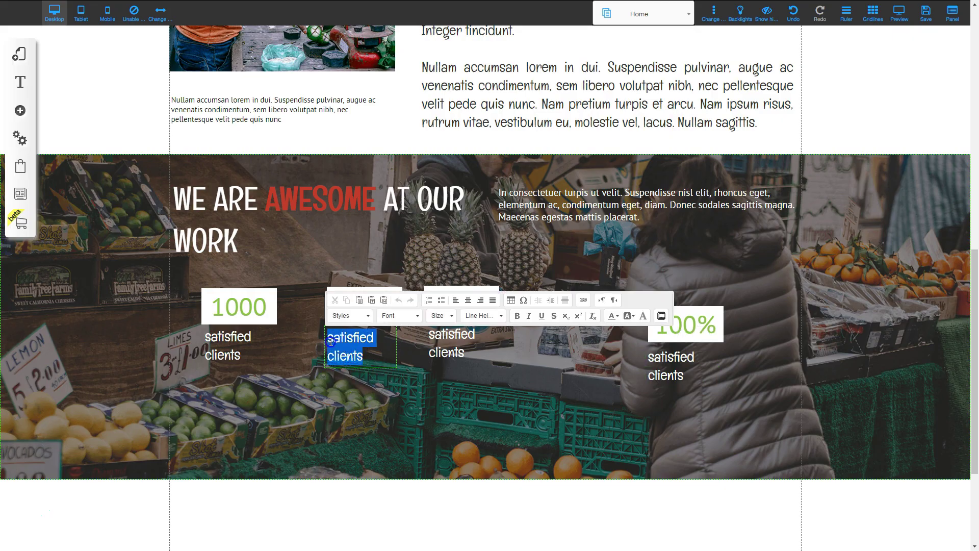
{"action": "key", "text": "Delete"}
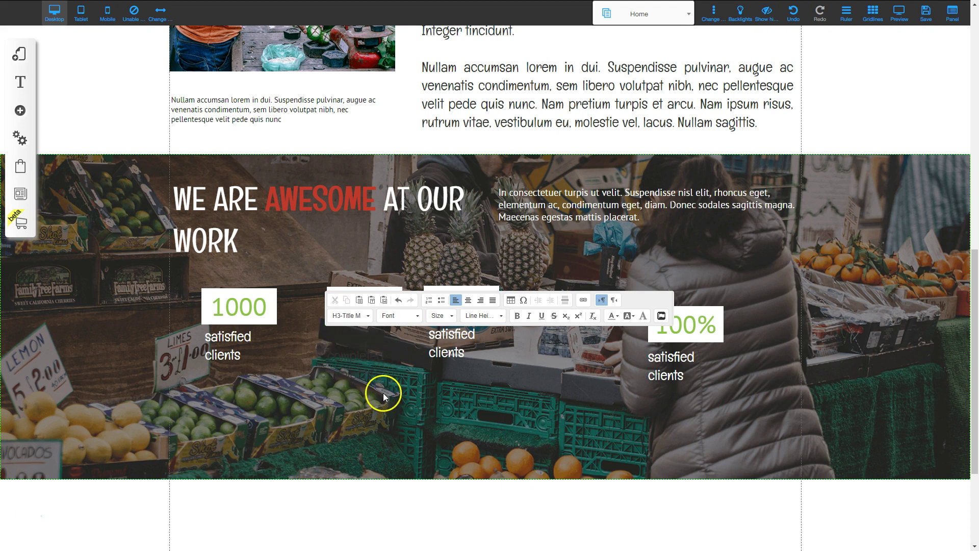
{"action": "left_click", "coordinate": [384, 352]}
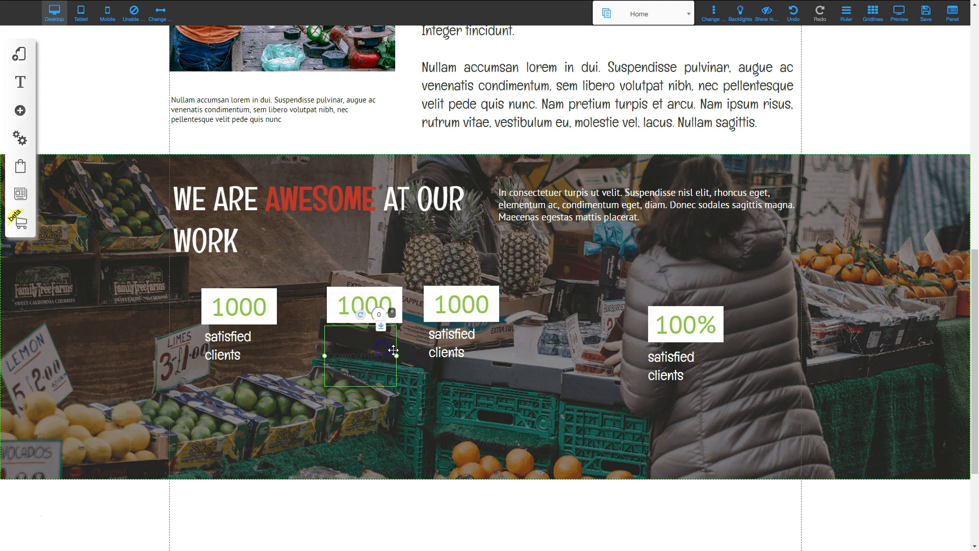
{"action": "left_click_drag", "start_coordinate": [397, 356], "coordinate": [422, 355]}
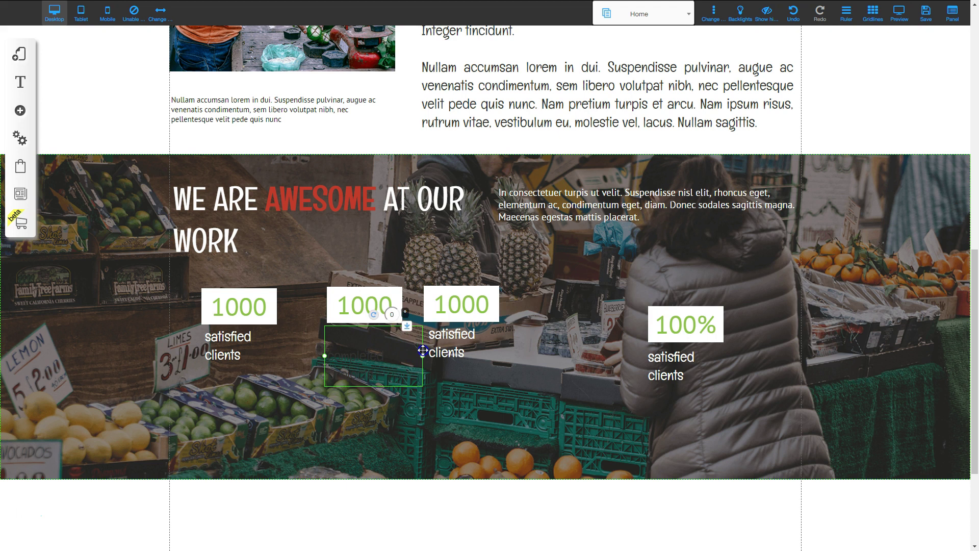
Step: Colour the "completed projects" label white and remove the blank line above it
{"action": "double_click", "coordinate": [355, 345]}
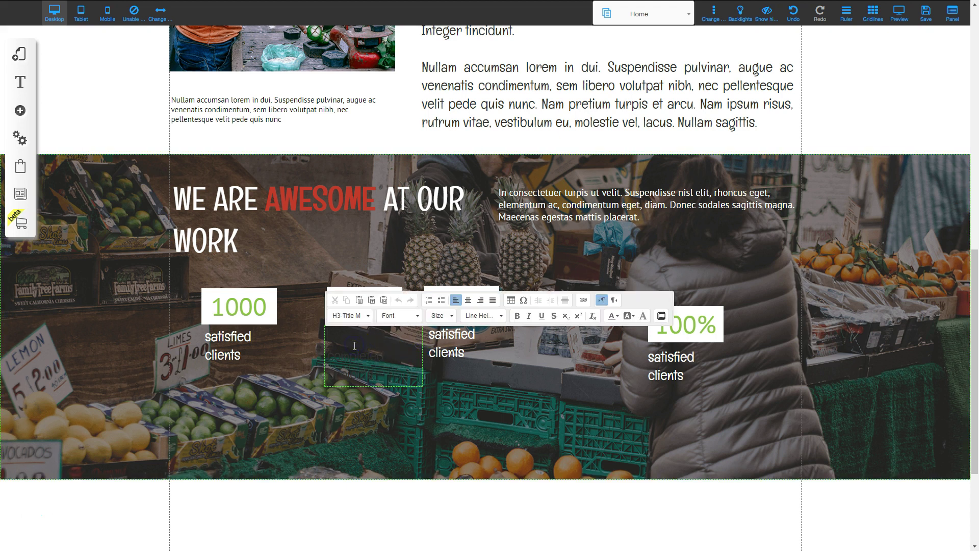
{"action": "left_click_drag", "start_coordinate": [355, 345], "coordinate": [554, 358]}
{"action": "left_click", "coordinate": [613, 315]}
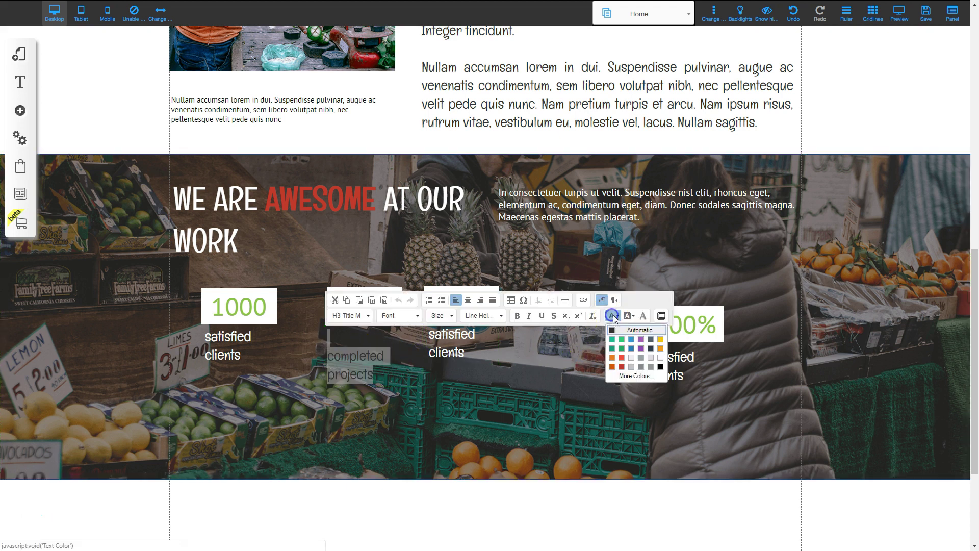
{"action": "left_click", "coordinate": [660, 358]}
{"action": "left_click", "coordinate": [350, 338]}
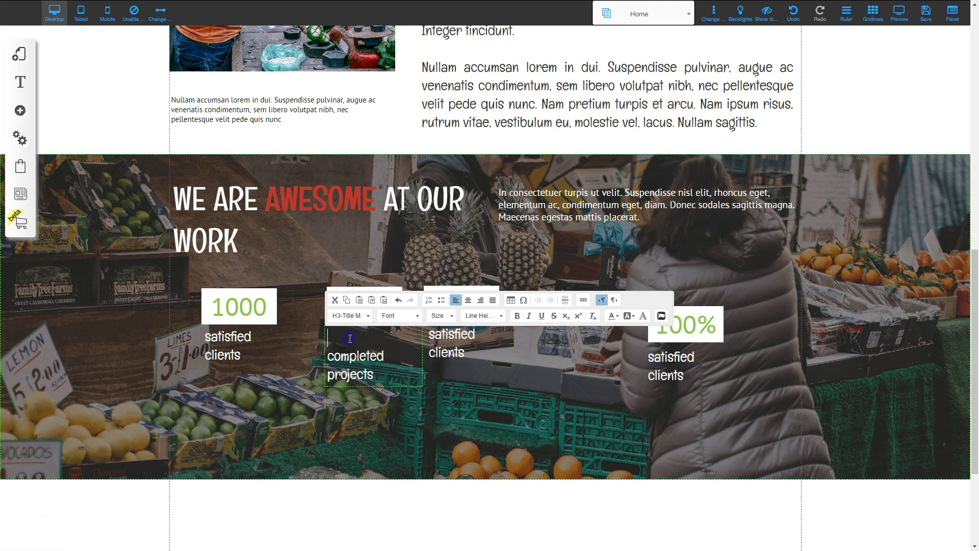
{"action": "key", "text": "Delete"}
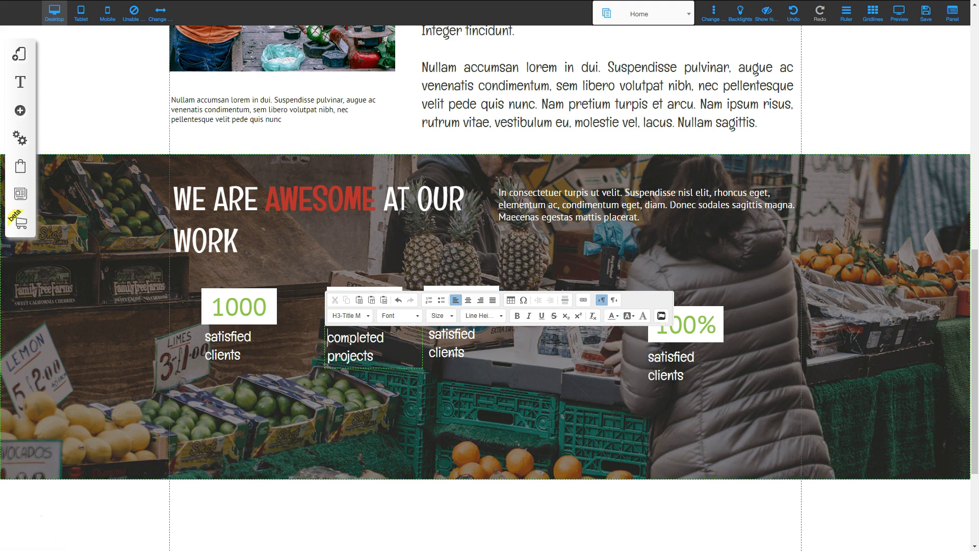
Step: Replace the third counter's label with "hours of work" from the reference page and colour the text white
{"action": "left_click", "coordinate": [376, 402]}
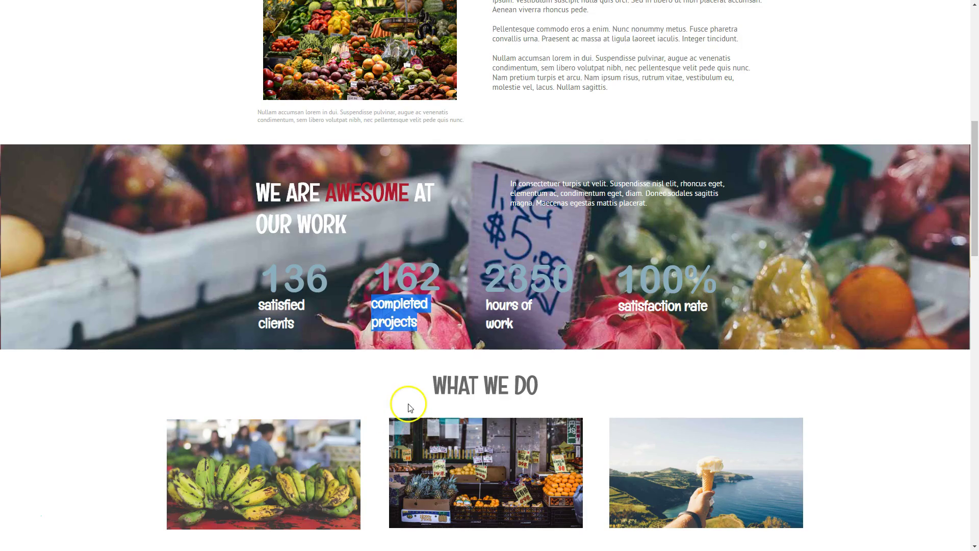
{"action": "left_click_drag", "start_coordinate": [487, 303], "coordinate": [503, 314]}
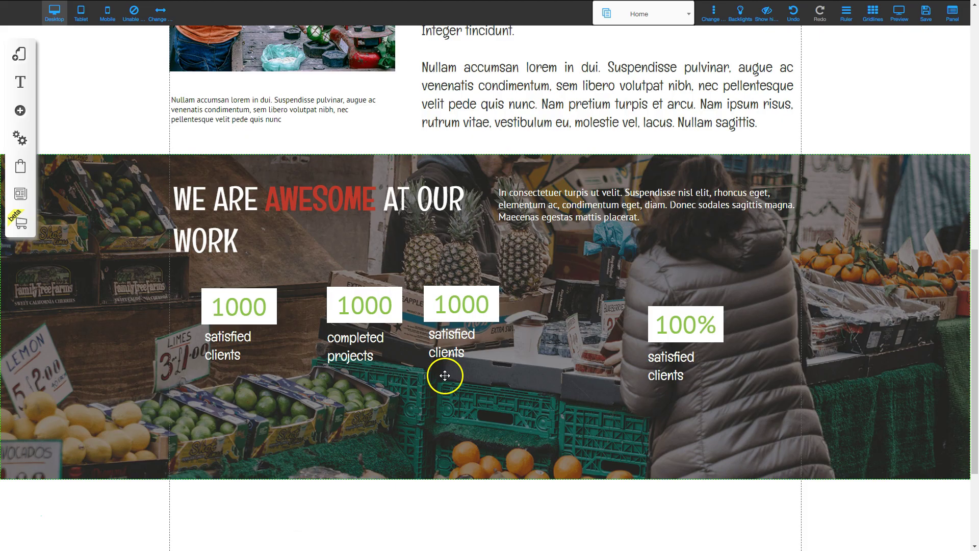
{"action": "left_click", "coordinate": [469, 348]}
{"action": "left_click", "coordinate": [469, 350]}
{"action": "left_click_drag", "start_coordinate": [468, 352], "coordinate": [440, 341]}
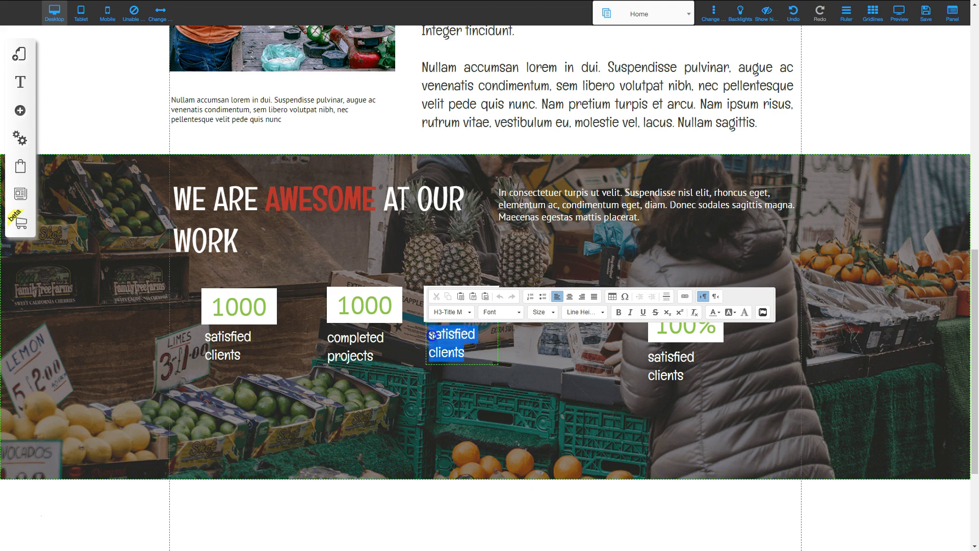
{"action": "type", "text": "hours of work"}
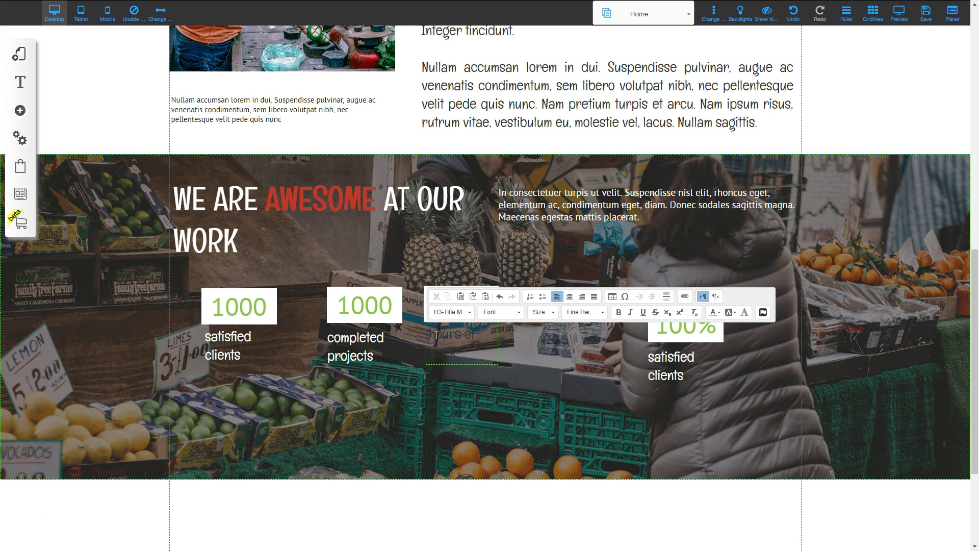
{"action": "key", "text": "ctrl+a"}
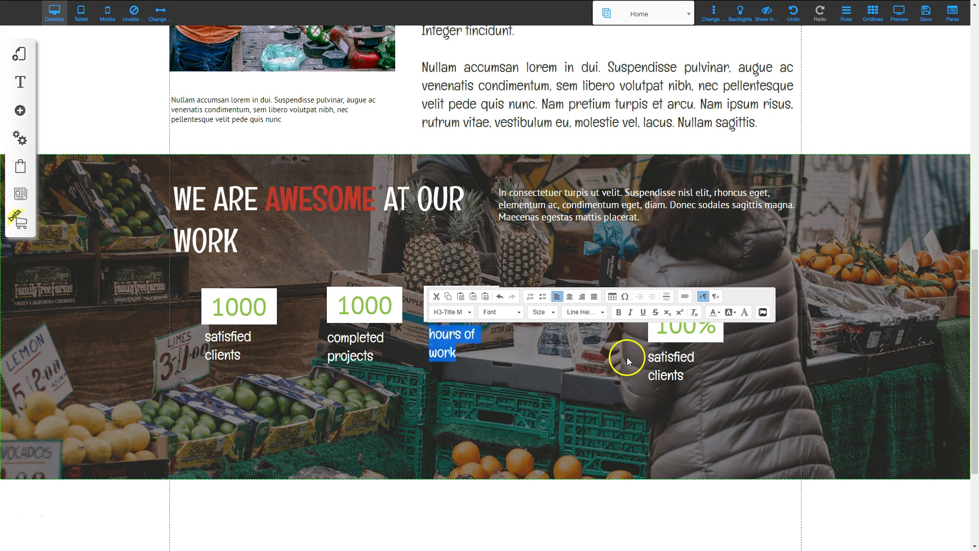
{"action": "left_click", "coordinate": [720, 314]}
{"action": "left_click", "coordinate": [727, 362]}
{"action": "left_click", "coordinate": [584, 391]}
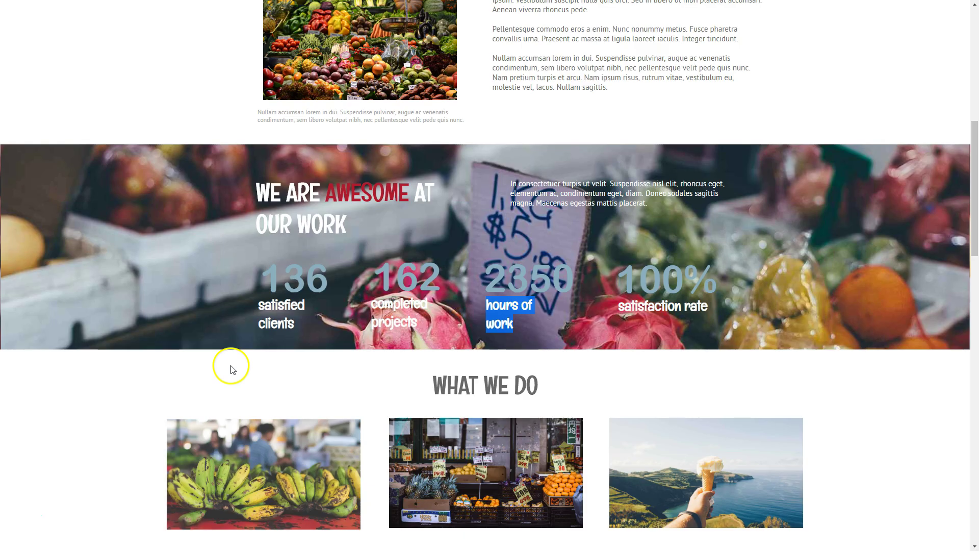
Step: Replace the "satisfied clients" label beneath the 100% counter with "satisfacion rate", following the reference page's fourth label
{"action": "left_click_drag", "start_coordinate": [709, 306], "coordinate": [632, 309]}
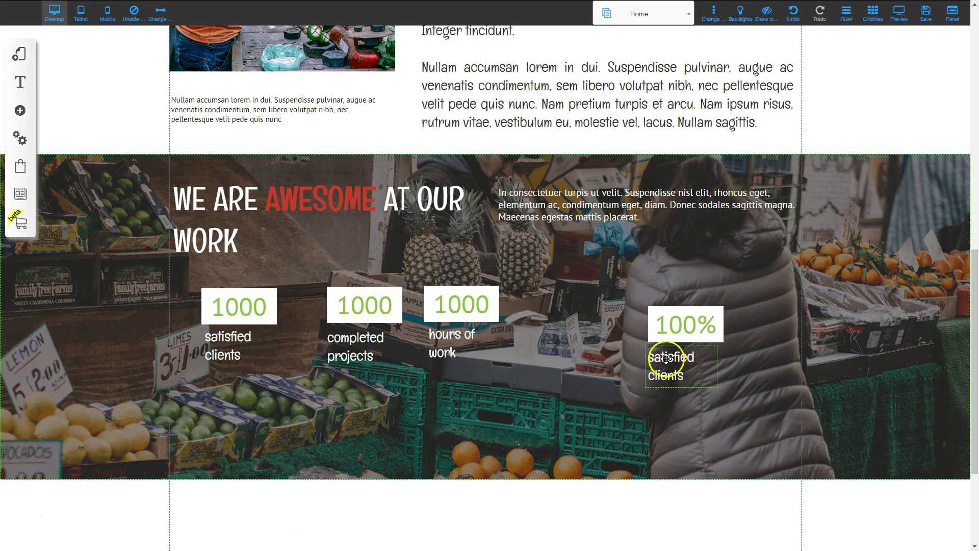
{"action": "double_click", "coordinate": [666, 359]}
{"action": "left_click", "coordinate": [649, 357]}
{"action": "left_click_drag", "start_coordinate": [650, 356], "coordinate": [690, 378]}
{"action": "key", "text": "BackSpace"}
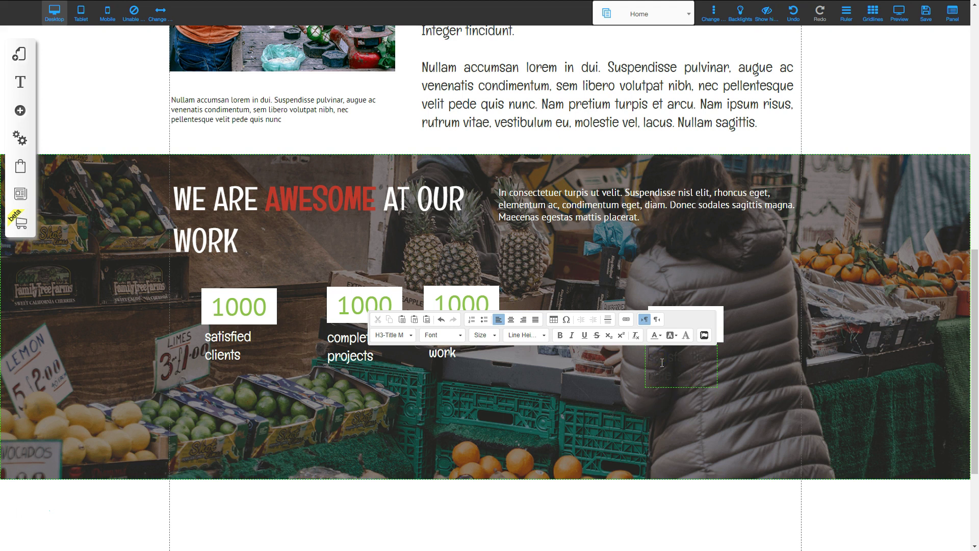
{"action": "left_click", "coordinate": [691, 361]}
Step: Colour the 100% counter's label white and widen its text box so the text fits on one line
{"action": "left_click_drag", "start_coordinate": [680, 382], "coordinate": [643, 362]}
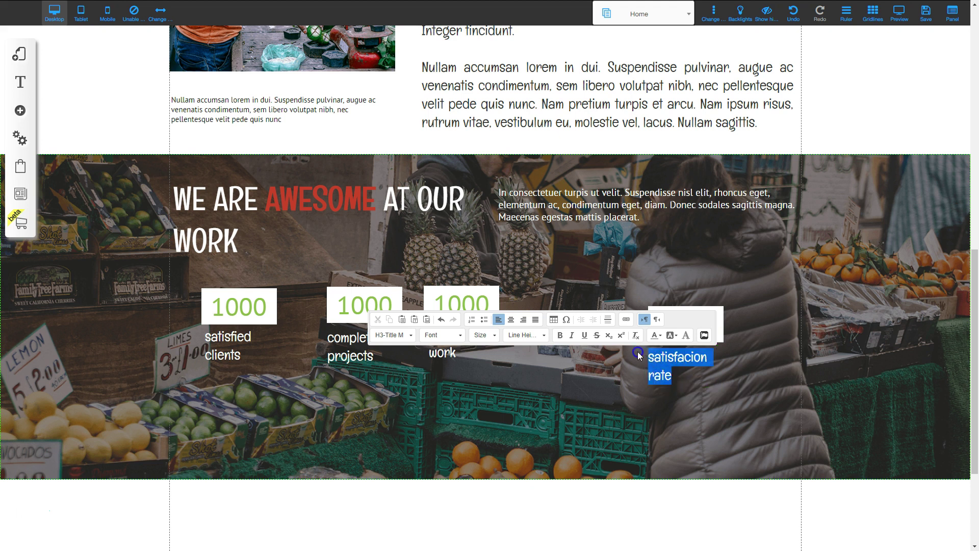
{"action": "left_click", "coordinate": [660, 335]}
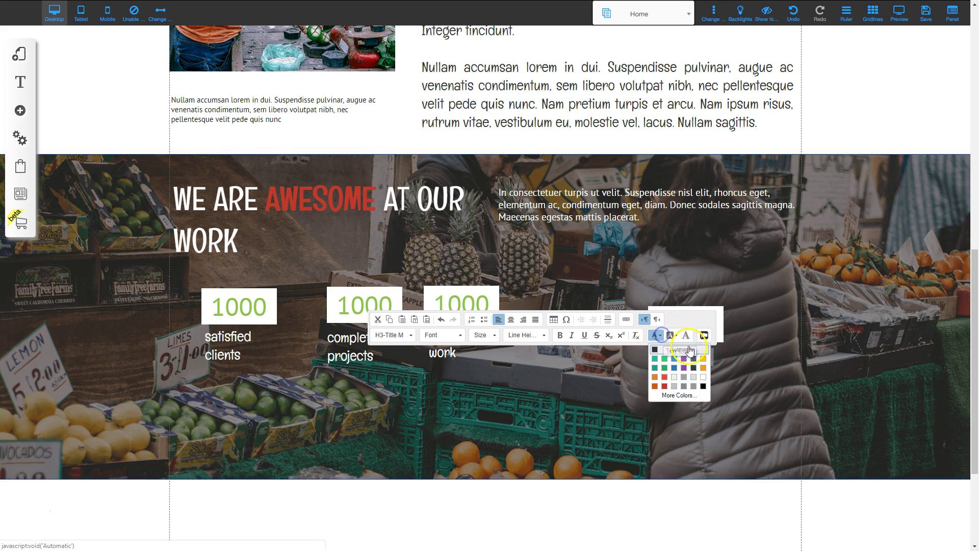
{"action": "left_click", "coordinate": [703, 377]}
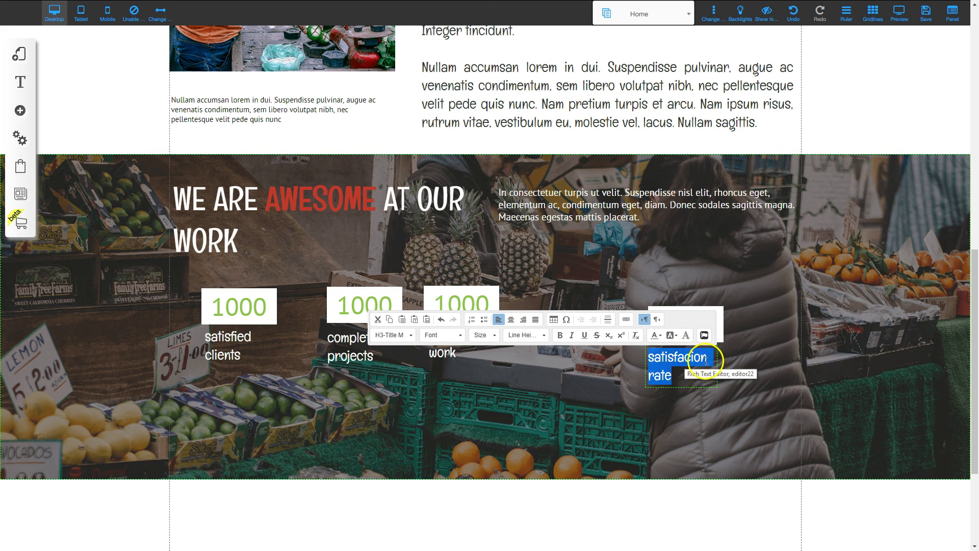
{"action": "left_click", "coordinate": [706, 360]}
{"action": "left_click", "coordinate": [704, 365]}
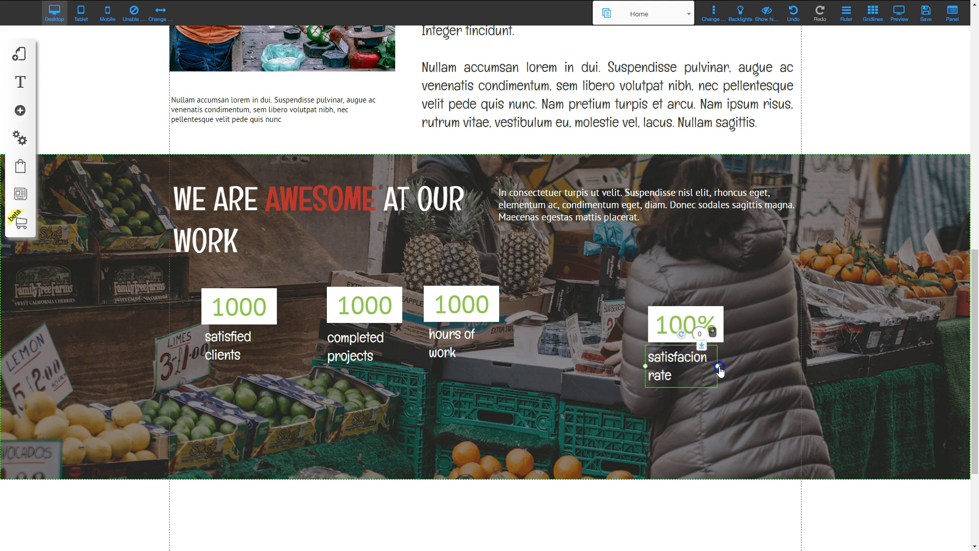
{"action": "left_click_drag", "start_coordinate": [719, 368], "coordinate": [788, 360]}
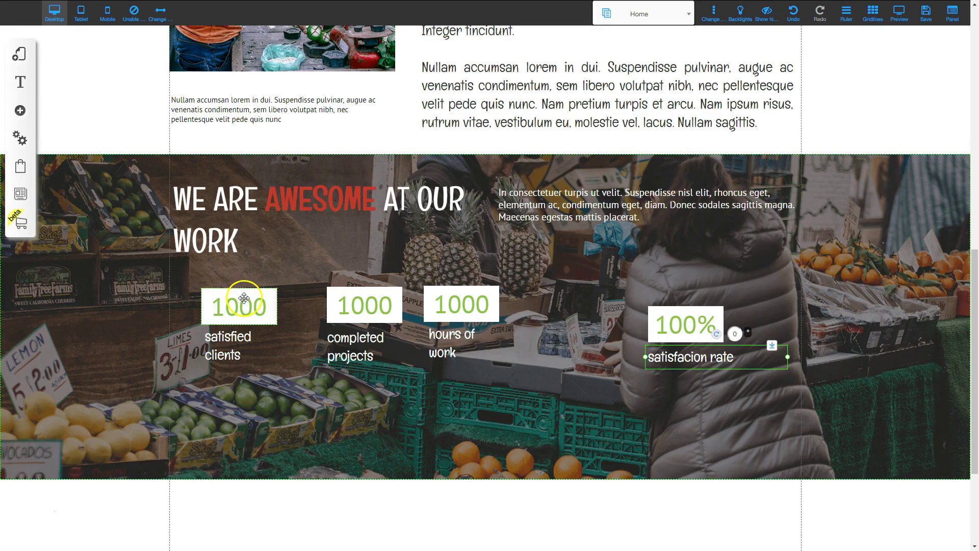
Step: Set the number of the counter above "satisfied clients" to 136
{"action": "left_click", "coordinate": [238, 303]}
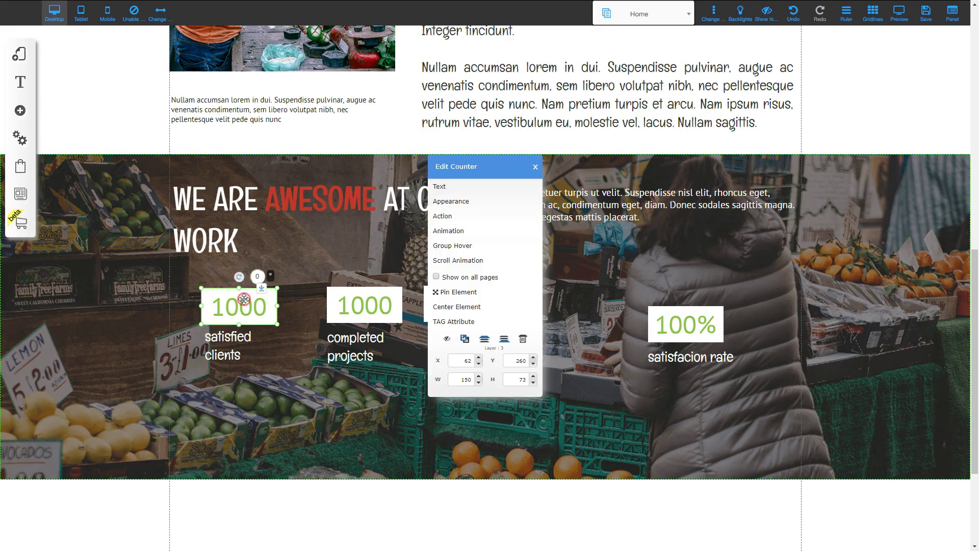
{"action": "left_click", "coordinate": [454, 185]}
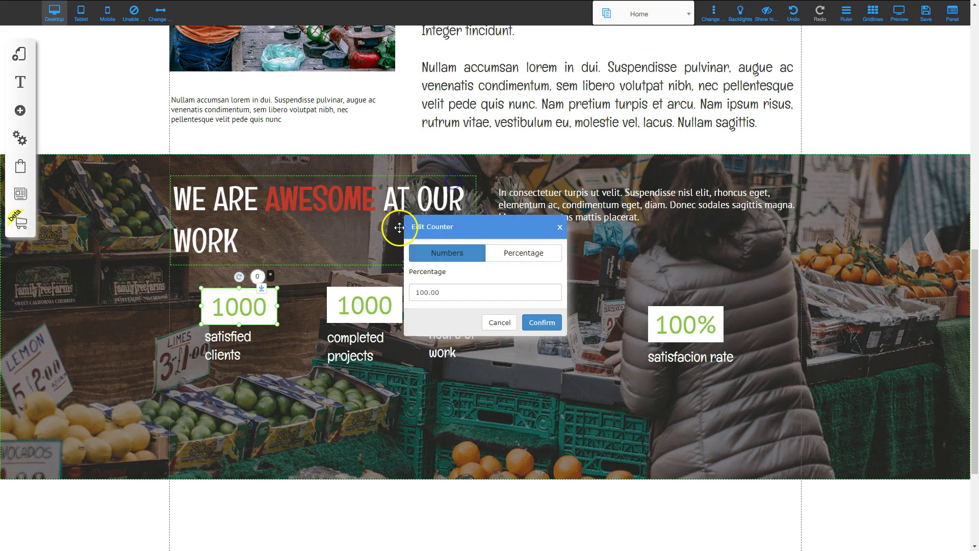
{"action": "left_click_drag", "start_coordinate": [455, 293], "coordinate": [406, 292]}
{"action": "type", "text": "136"}
{"action": "left_click", "coordinate": [541, 322]}
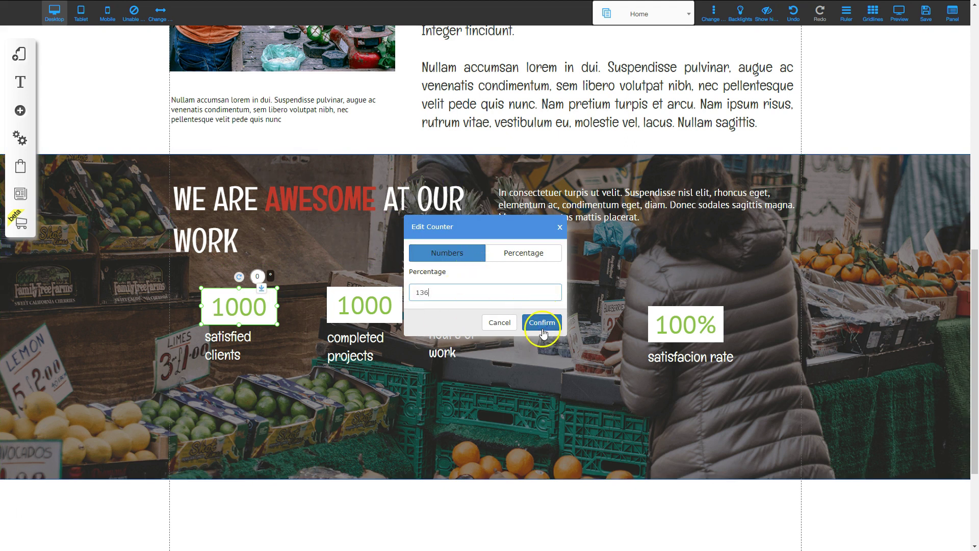
Step: Set the number of the counter above "completed projects" to 162
{"action": "left_click", "coordinate": [399, 313]}
{"action": "double_click", "coordinate": [399, 313]}
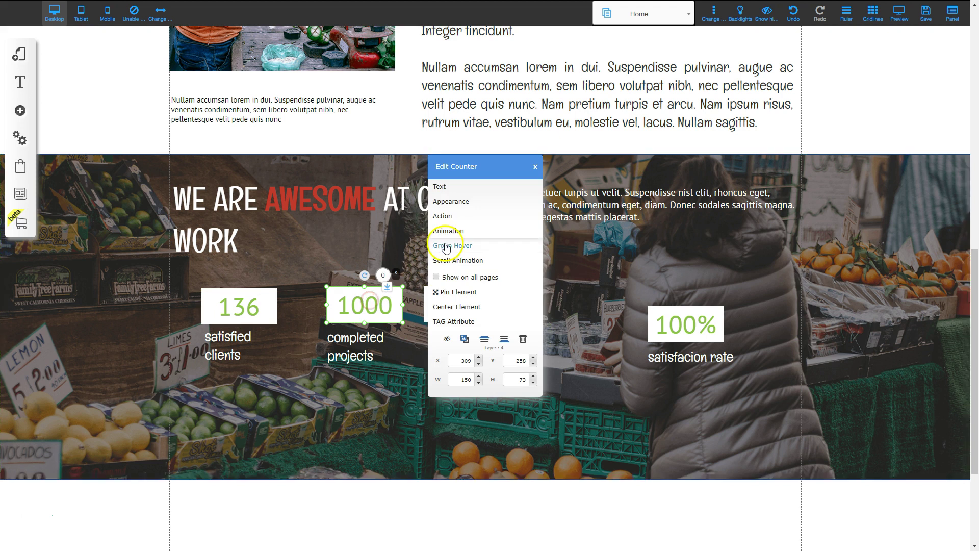
{"action": "left_click", "coordinate": [452, 184]}
{"action": "left_click_drag", "start_coordinate": [532, 288], "coordinate": [386, 291]}
{"action": "type", "text": "162"}
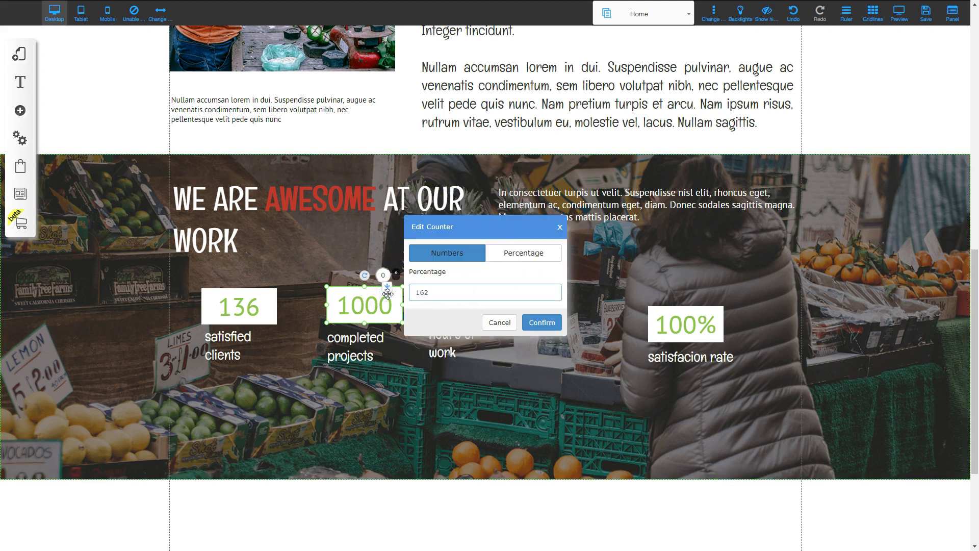
{"action": "left_click", "coordinate": [542, 322]}
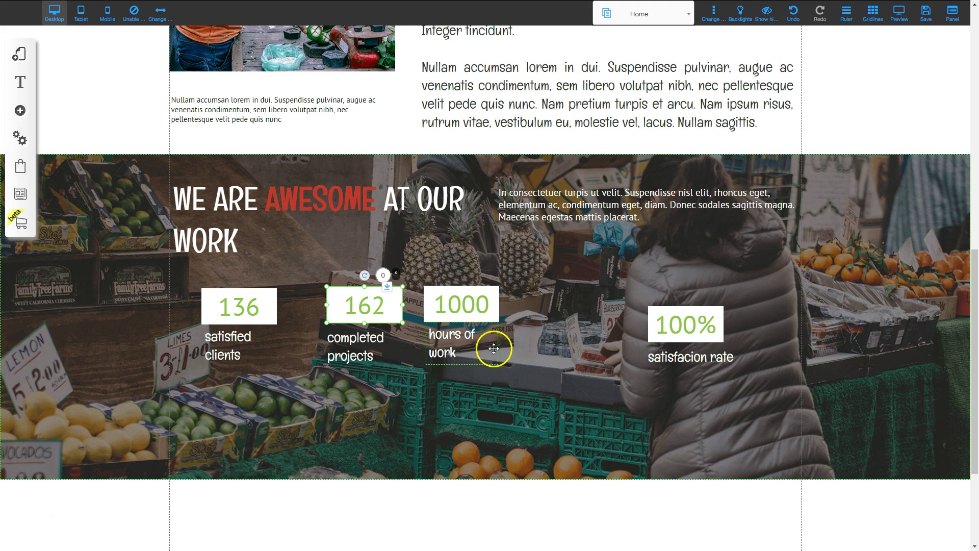
Step: Set the number of the counter above "hours of work" to 2350
{"action": "double_click", "coordinate": [469, 305]}
{"action": "left_click", "coordinate": [454, 189]}
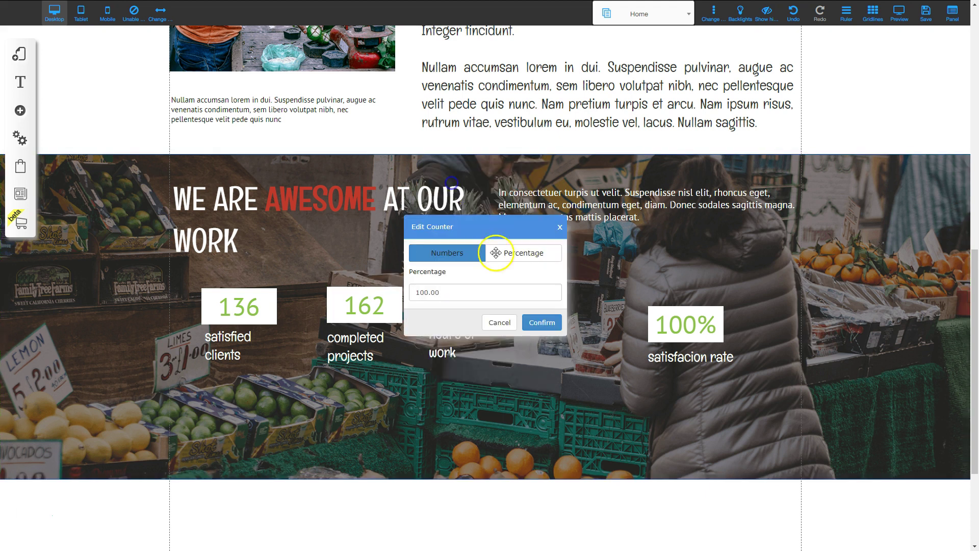
{"action": "type", "text": "2350"}
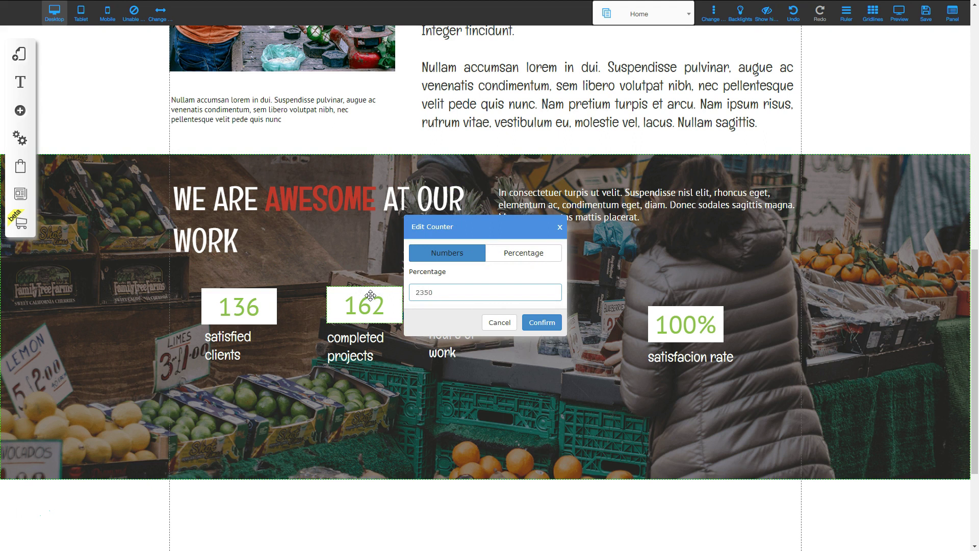
{"action": "left_click", "coordinate": [542, 322]}
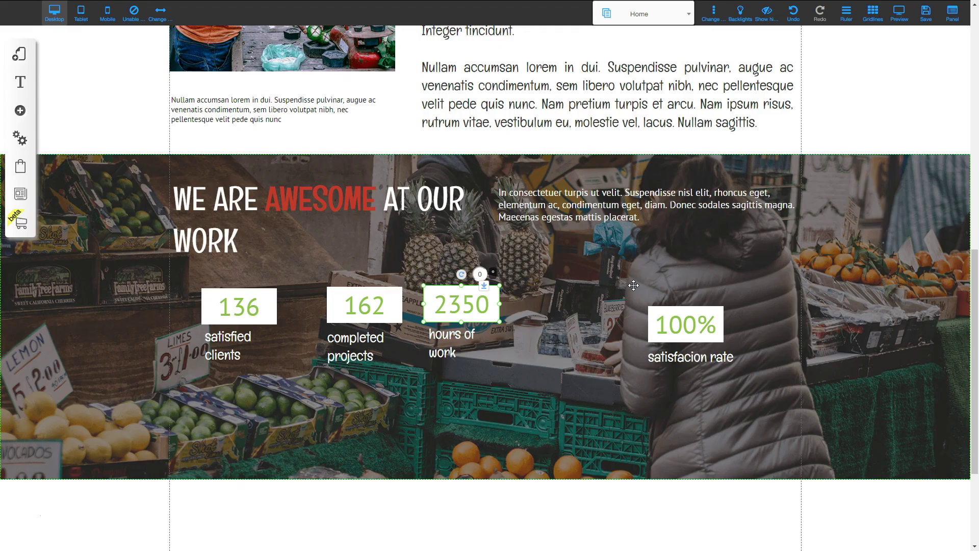
Step: Move the 136 counter slightly up and left to X 49, Y 247, and set its Fusioncounter_custom_1 style's font size to 75
{"action": "left_click_drag", "start_coordinate": [218, 316], "coordinate": [242, 295]}
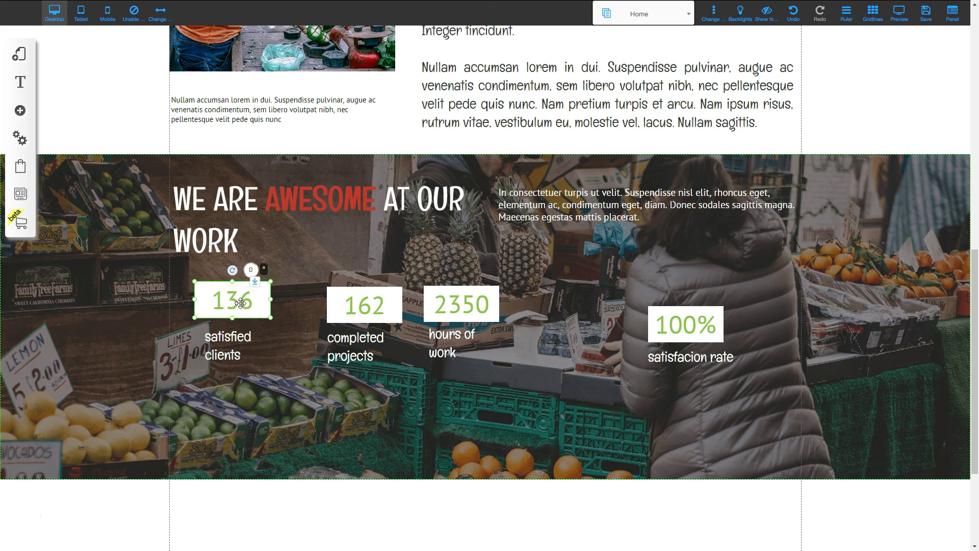
{"action": "right_click", "coordinate": [240, 303]}
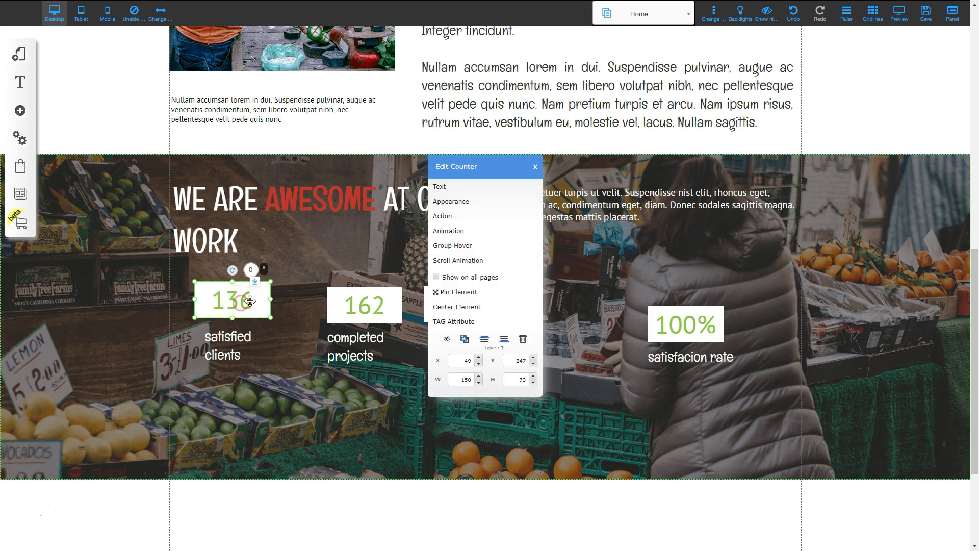
{"action": "left_click", "coordinate": [455, 200]}
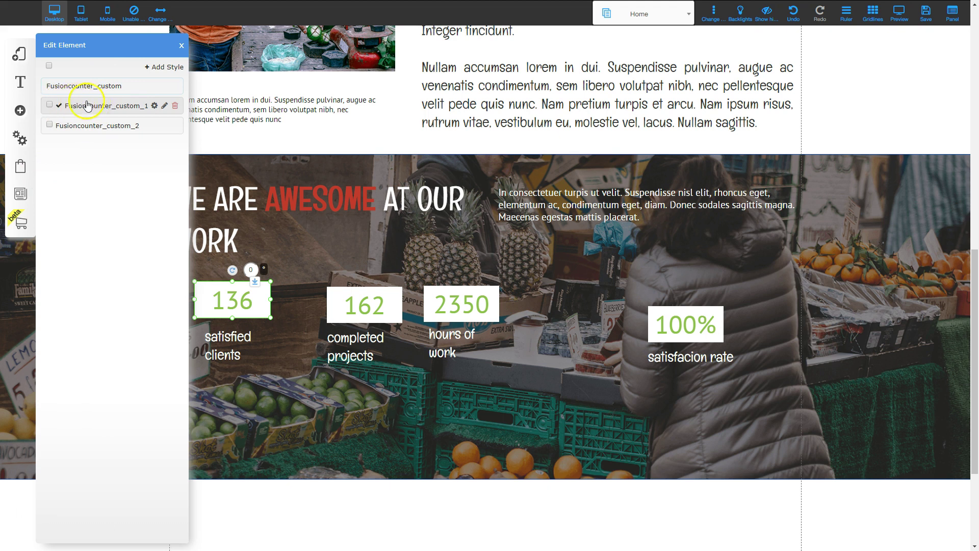
{"action": "left_click", "coordinate": [154, 106]}
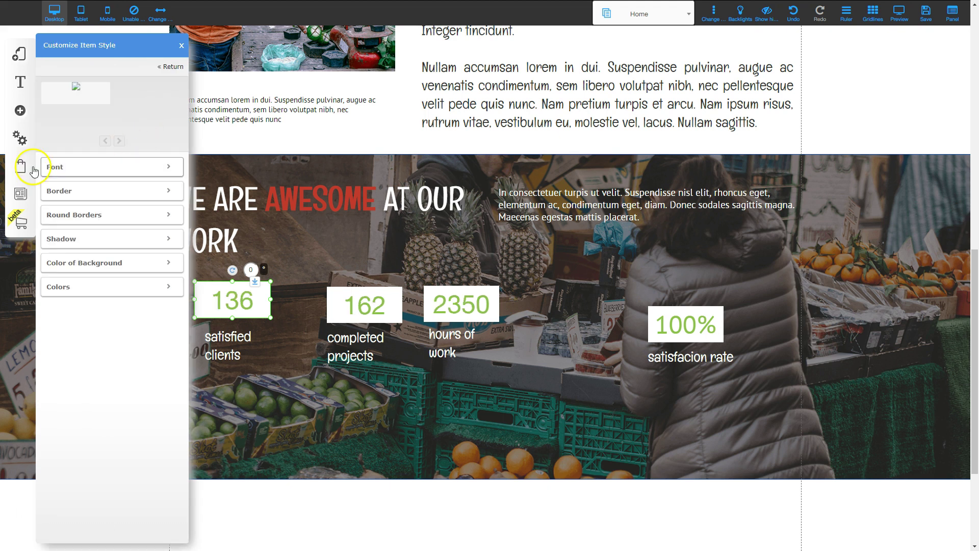
{"action": "left_click", "coordinate": [166, 168]}
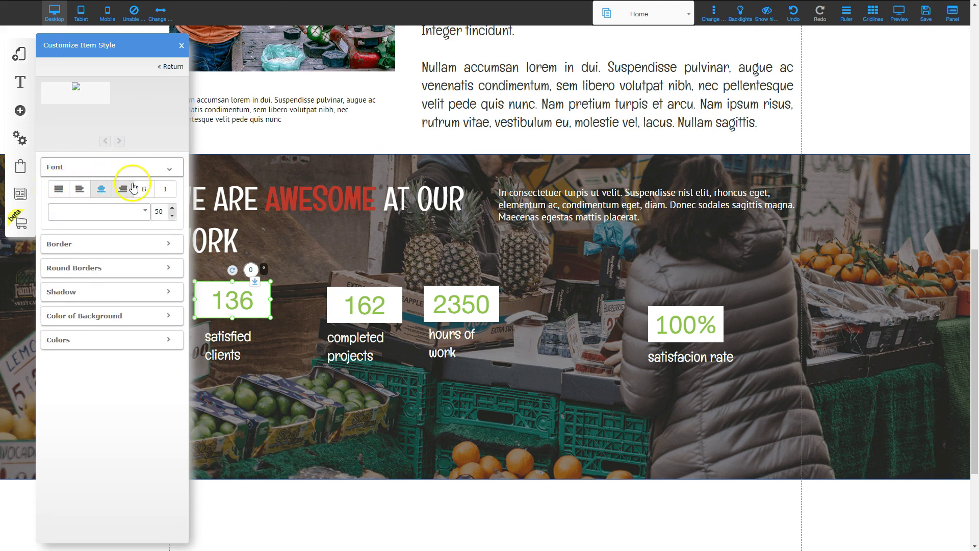
{"action": "left_click", "coordinate": [173, 209]}
{"action": "left_click_drag", "start_coordinate": [172, 210], "coordinate": [172, 209]}
{"action": "left_click", "coordinate": [171, 209]}
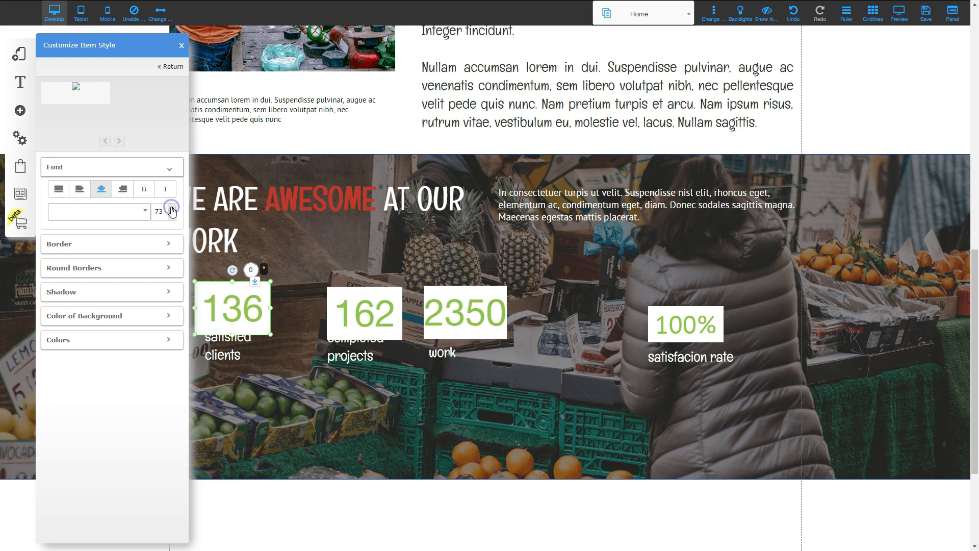
{"action": "left_click", "coordinate": [172, 209]}
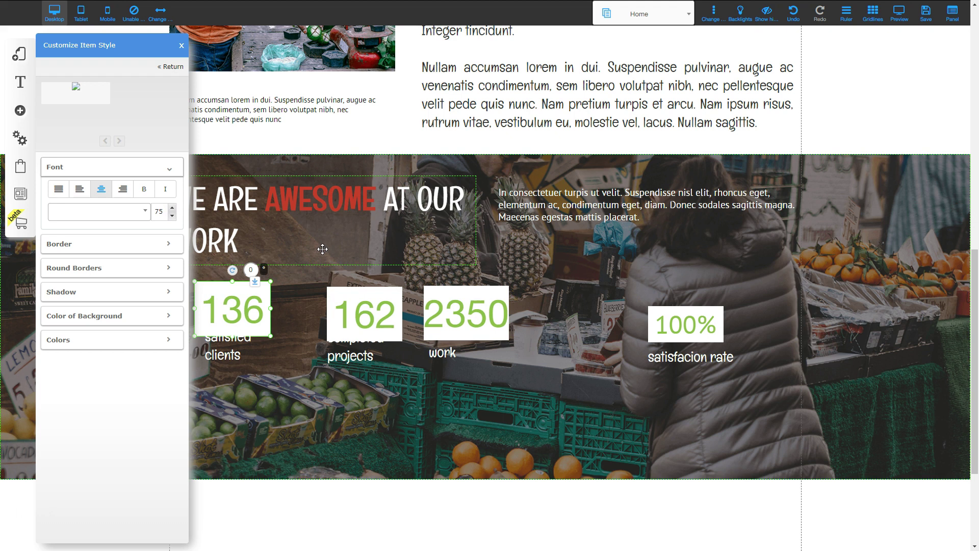
{"action": "left_click", "coordinate": [376, 262]}
{"action": "left_click", "coordinate": [232, 302]}
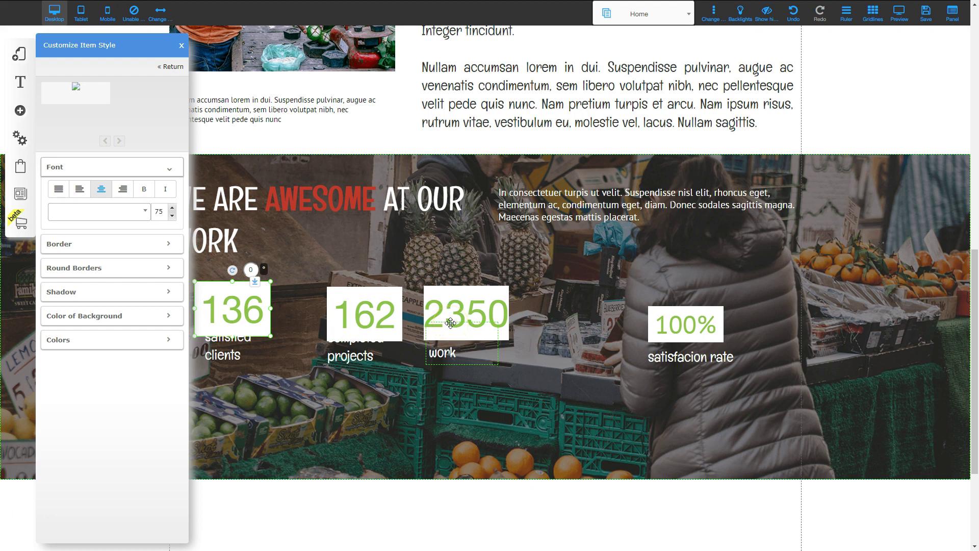
Step: Clear both the normal and the hover background colour of the Fusioncounter_custom_1 style
{"action": "left_click", "coordinate": [171, 66]}
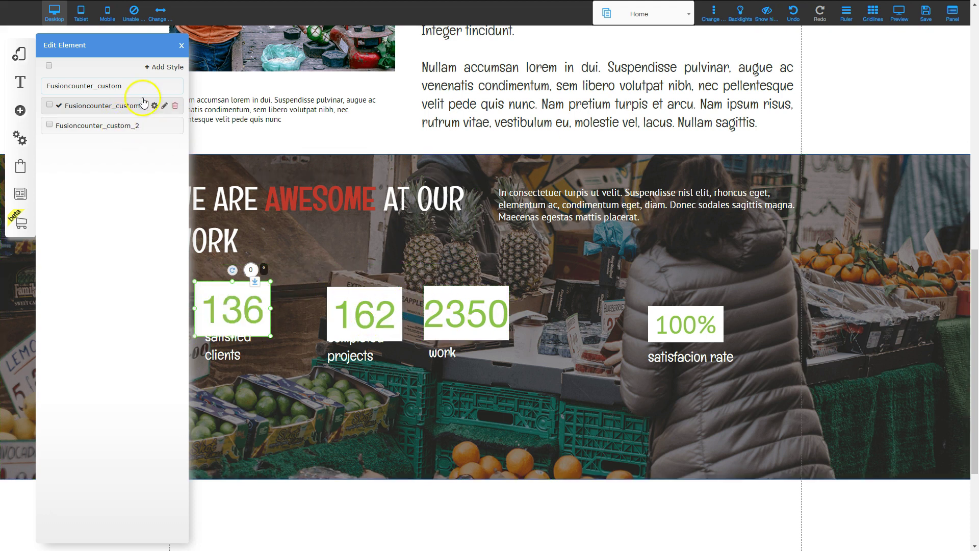
{"action": "left_click", "coordinate": [154, 106]}
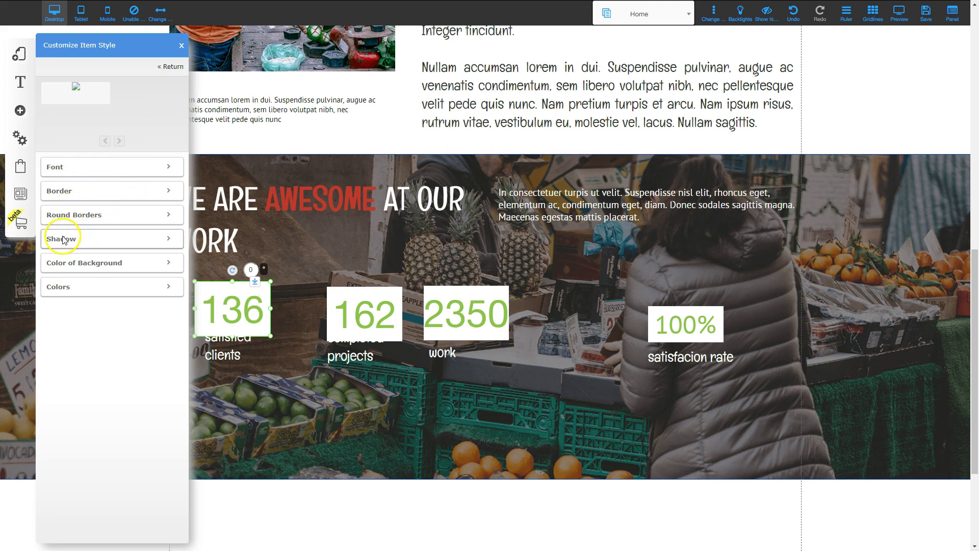
{"action": "left_click", "coordinate": [101, 265]}
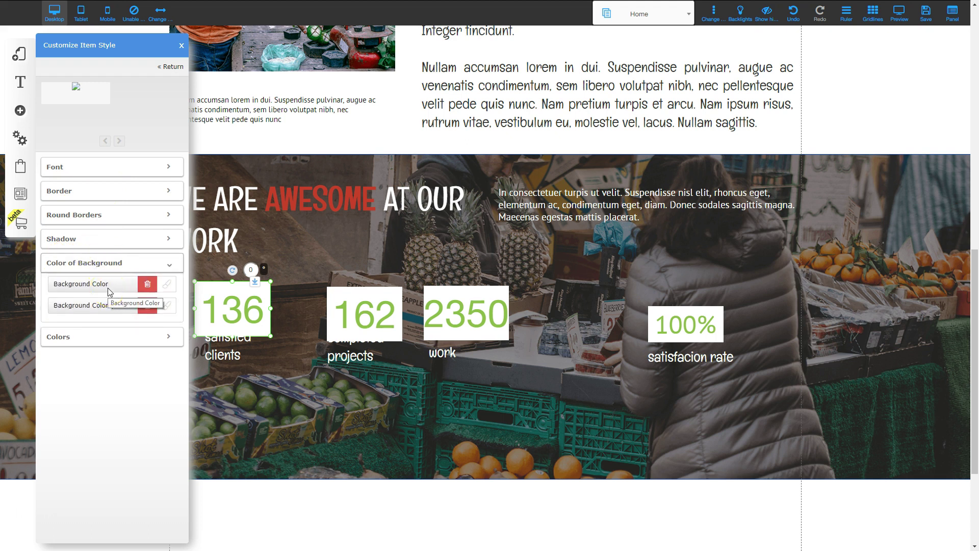
{"action": "left_click", "coordinate": [148, 286]}
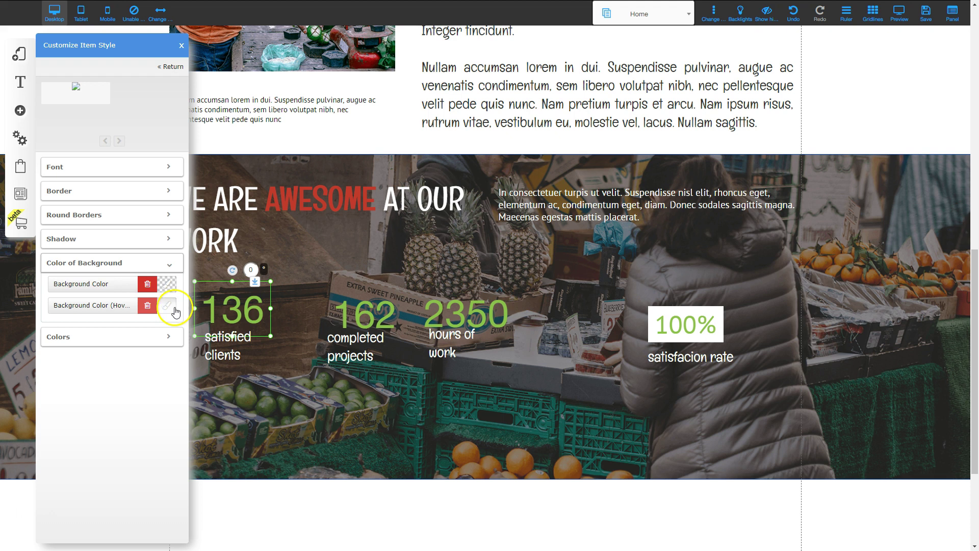
{"action": "left_click", "coordinate": [147, 306]}
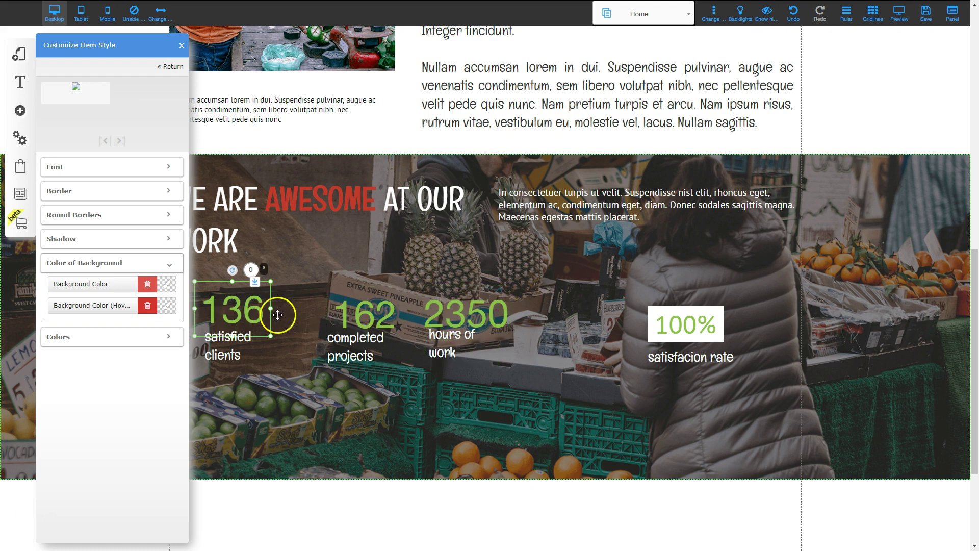
Step: Set the text colour of the Fusioncounter_custom_1 style to light blue, trying teal and green shades before settling on it
{"action": "left_click", "coordinate": [126, 261]}
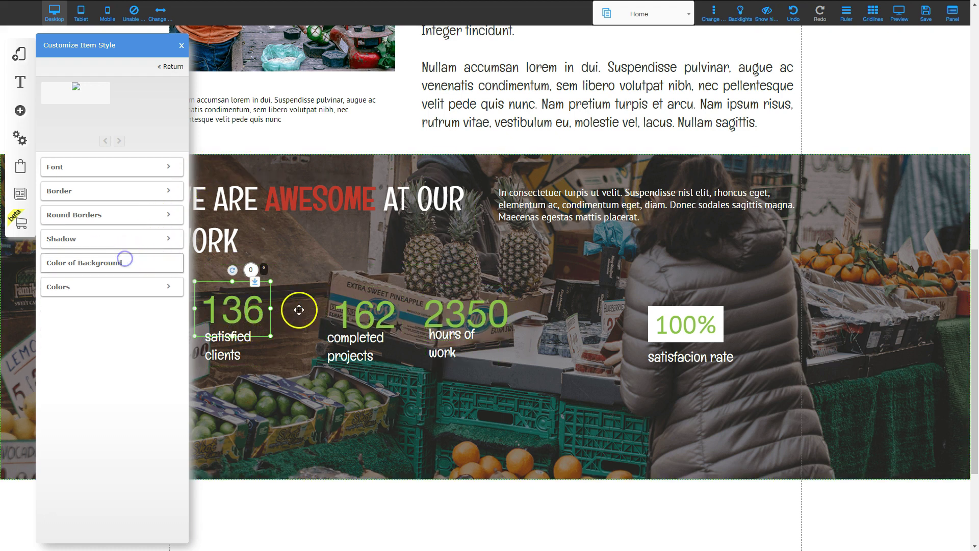
{"action": "left_click", "coordinate": [131, 290]}
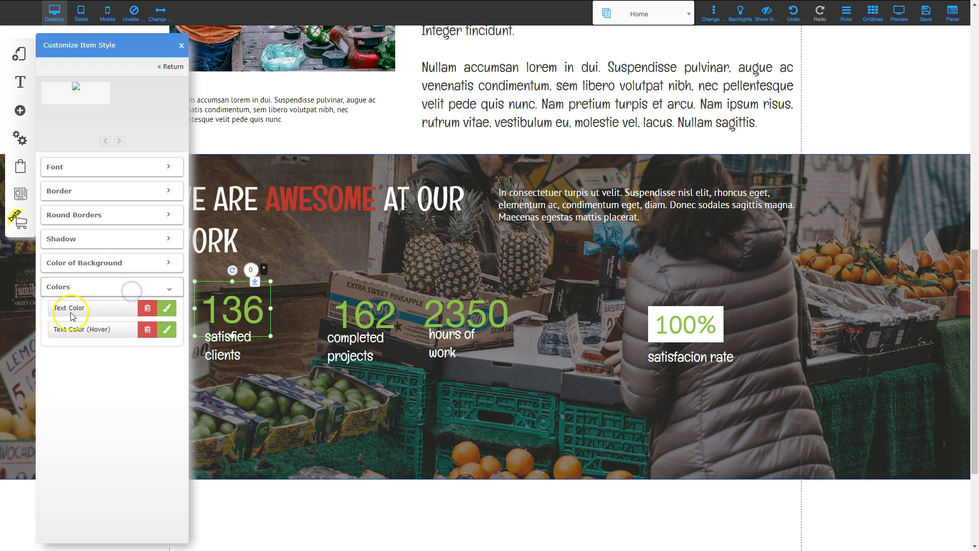
{"action": "left_click", "coordinate": [165, 307]}
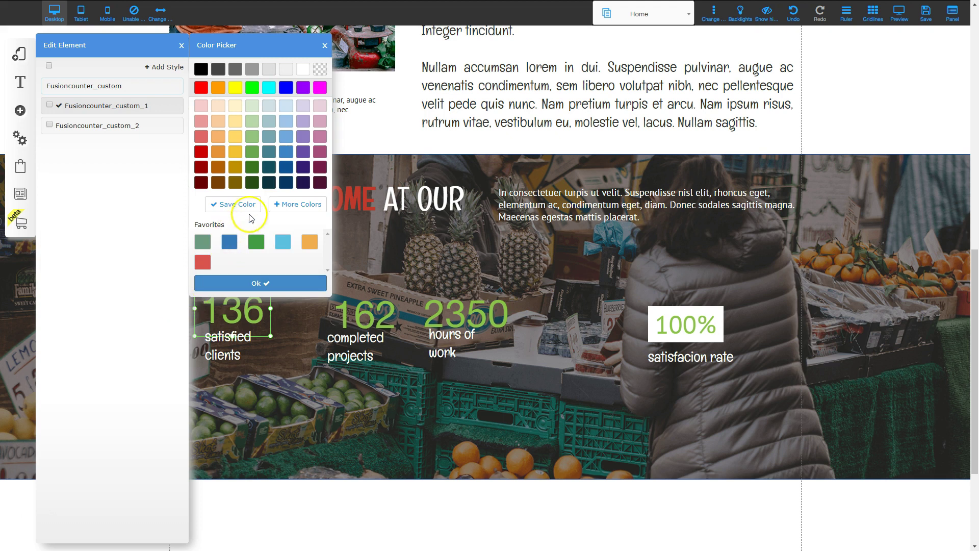
{"action": "left_click", "coordinate": [270, 136]}
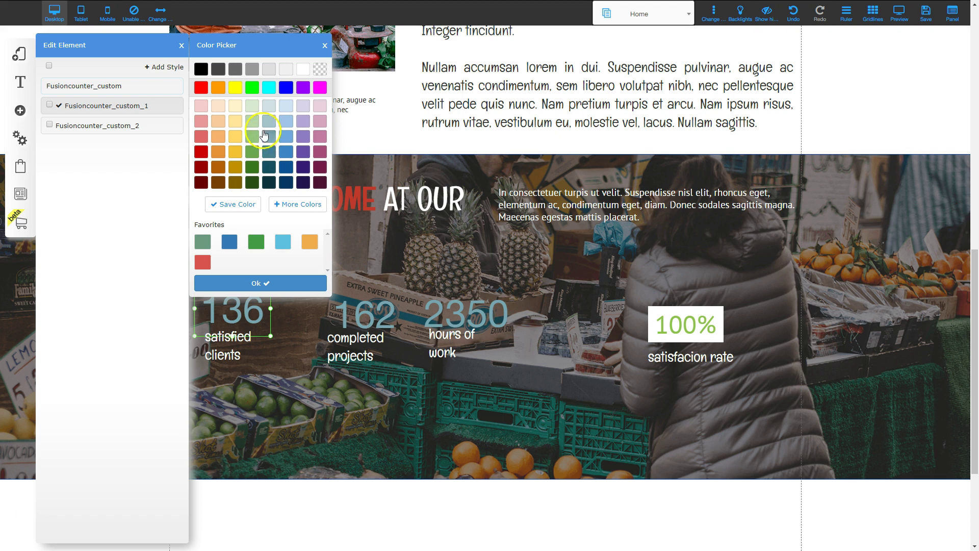
{"action": "left_click", "coordinate": [252, 168]}
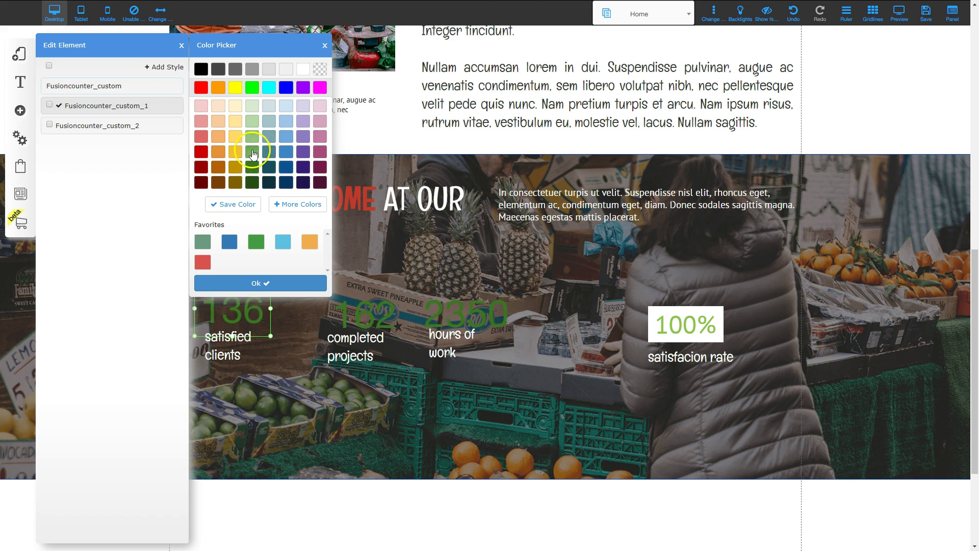
{"action": "left_click", "coordinate": [253, 152]}
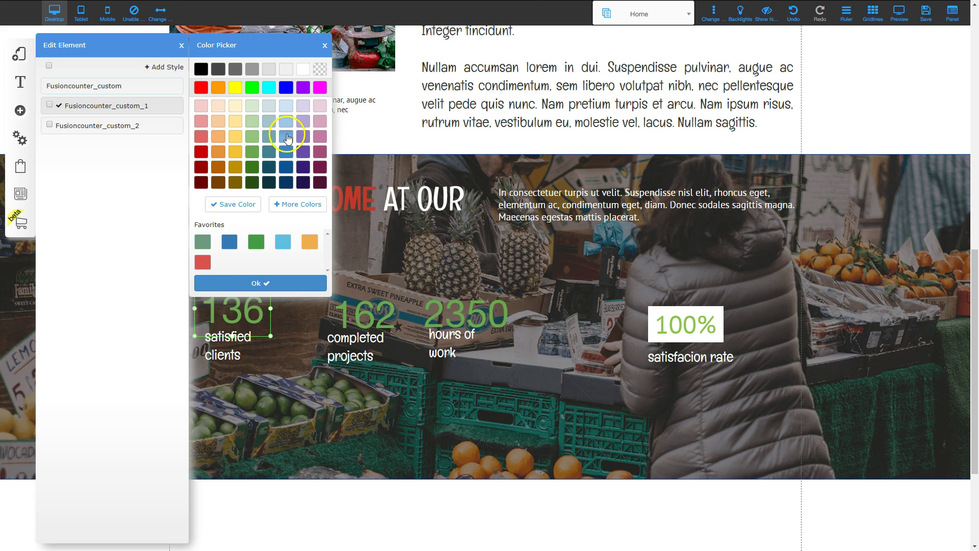
{"action": "left_click", "coordinate": [287, 123]}
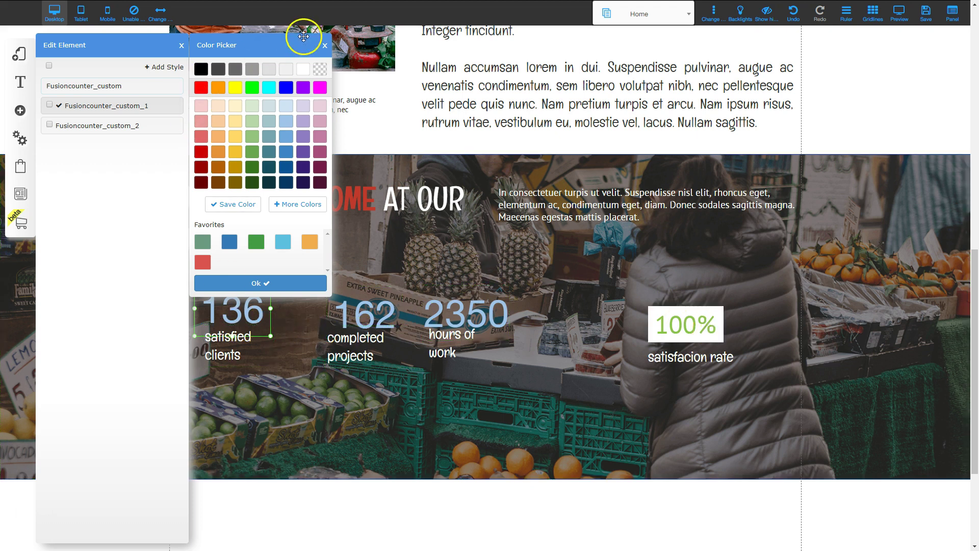
{"action": "left_click", "coordinate": [183, 48]}
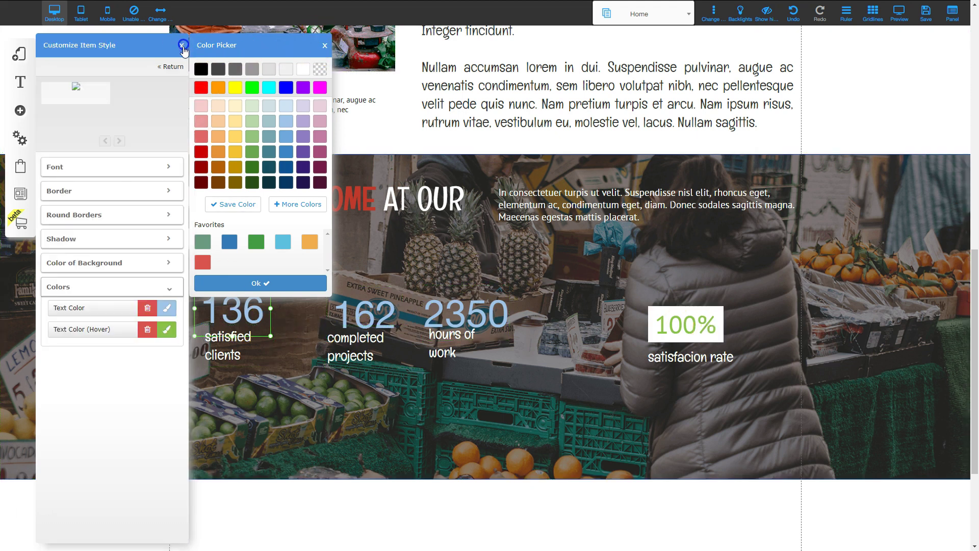
{"action": "left_click", "coordinate": [179, 39]}
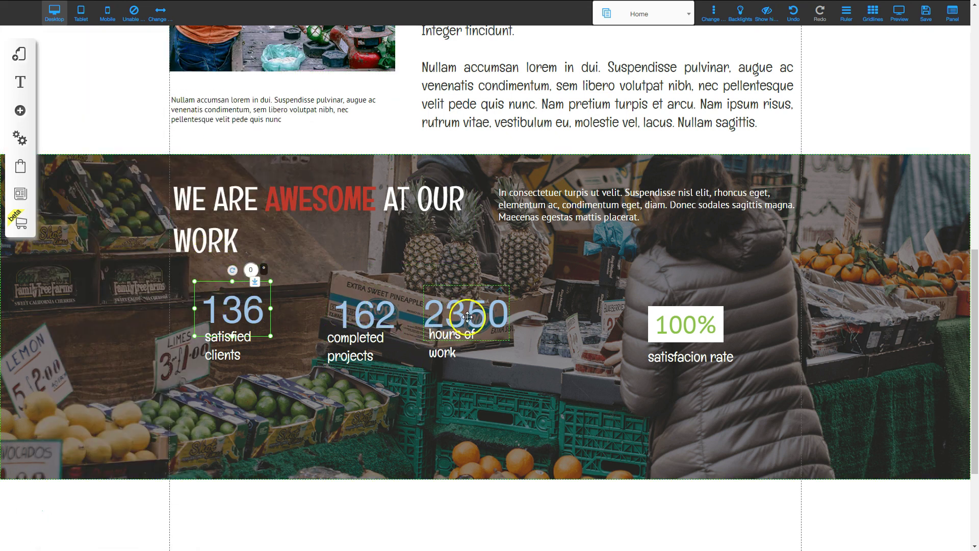
Step: Apply the Fusioncounter_custom_1 style to the 100% counter above "satisfacion rate"
{"action": "right_click", "coordinate": [689, 323]}
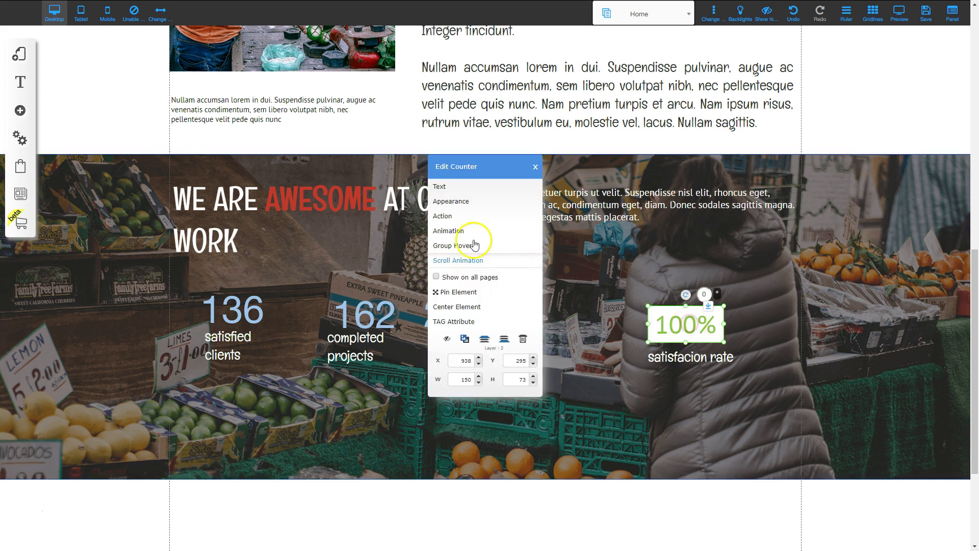
{"action": "left_click", "coordinate": [441, 205]}
{"action": "mouse_move", "coordinate": [83, 131]}
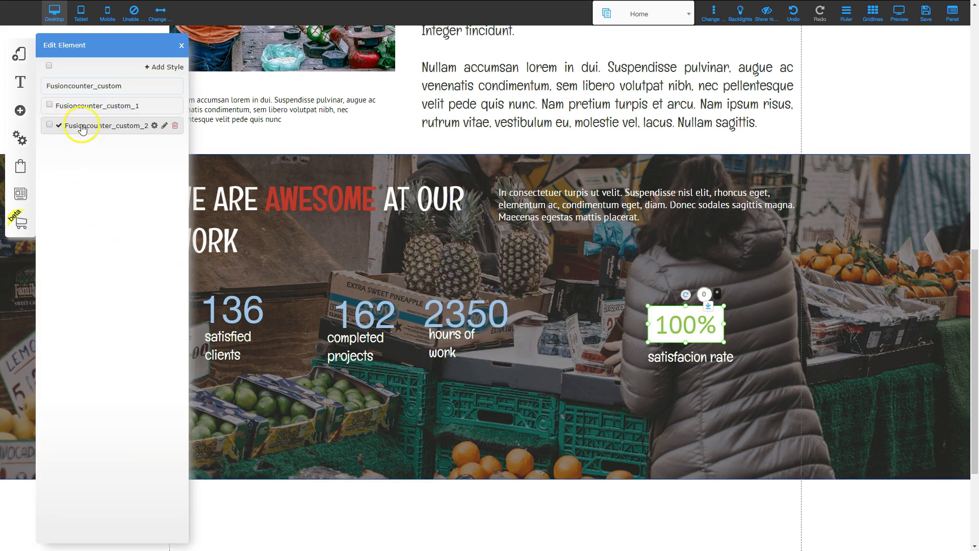
{"action": "left_click", "coordinate": [107, 106]}
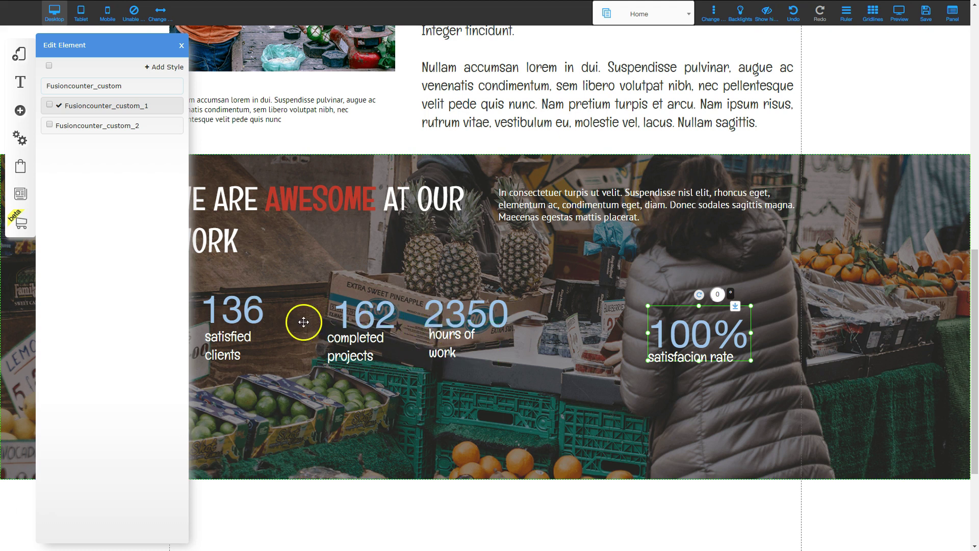
{"action": "left_click", "coordinate": [181, 49]}
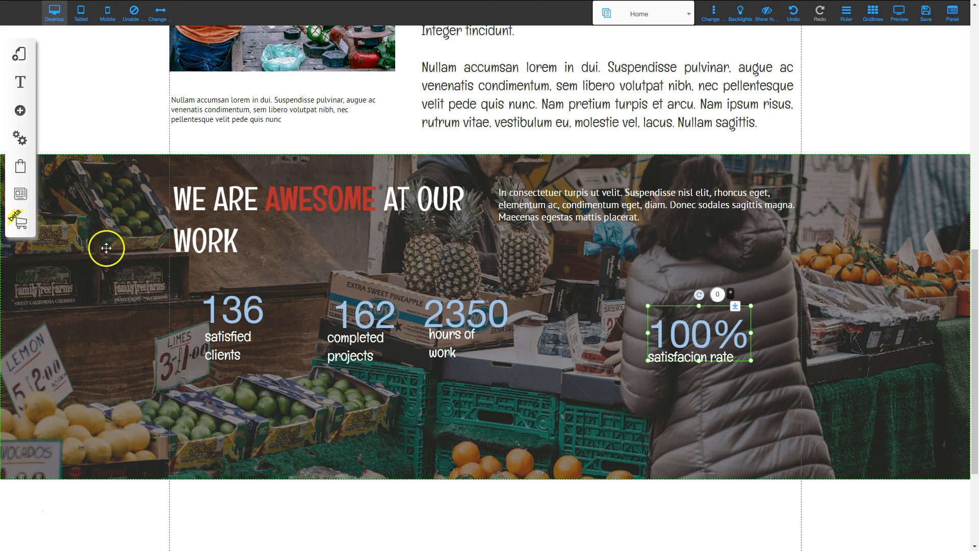
Step: Add a simple blue rectangular box to the banner, just above the 2350 counter
{"action": "left_click", "coordinate": [20, 111]}
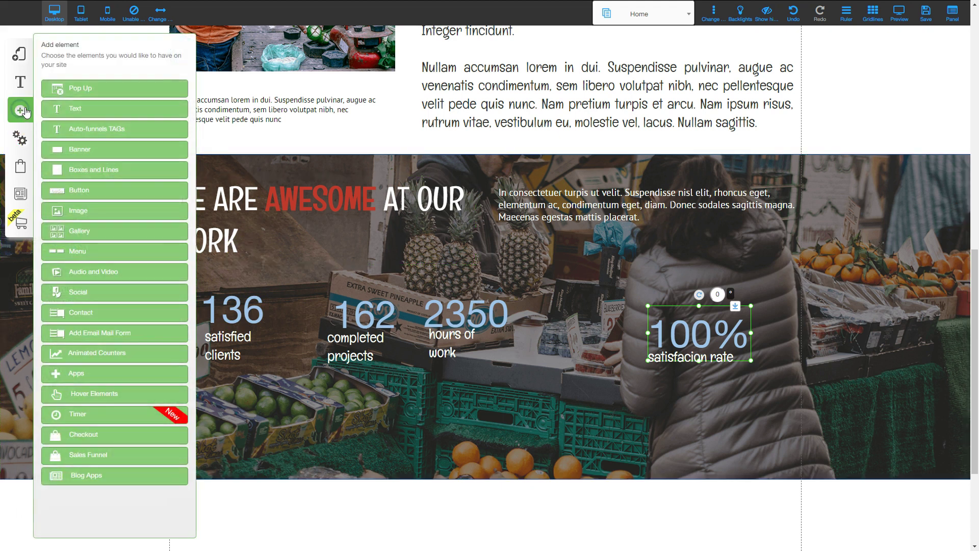
{"action": "left_click", "coordinate": [78, 169]}
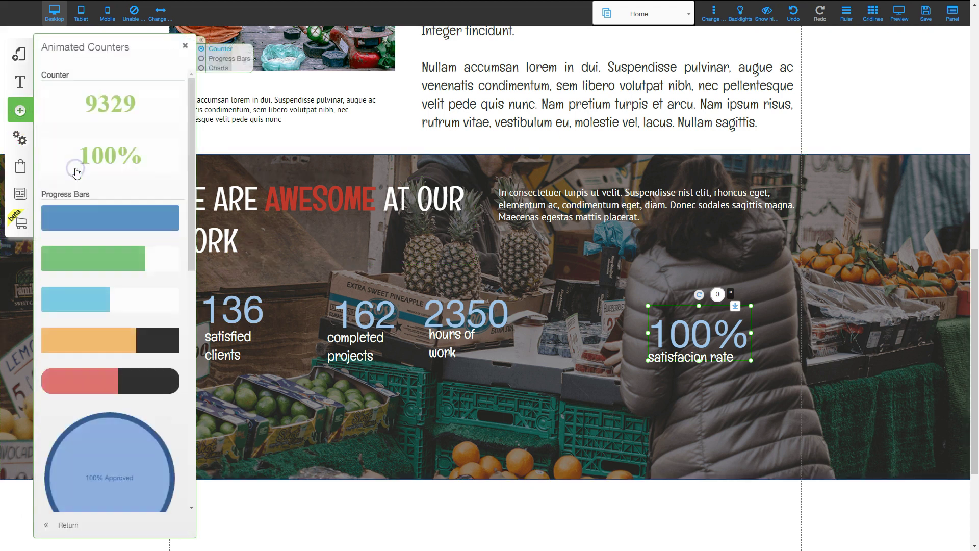
{"action": "left_click_drag", "start_coordinate": [148, 101], "coordinate": [406, 307]}
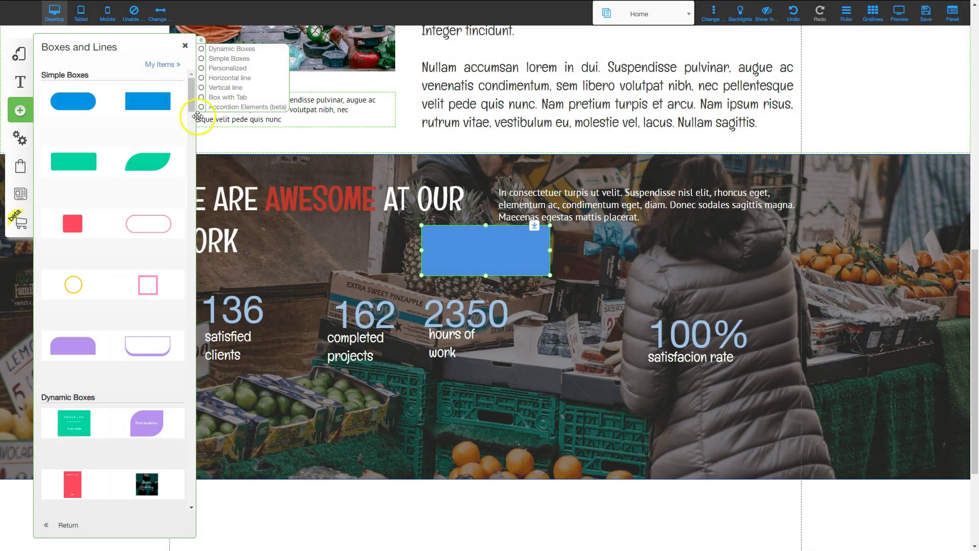
{"action": "left_click", "coordinate": [186, 46]}
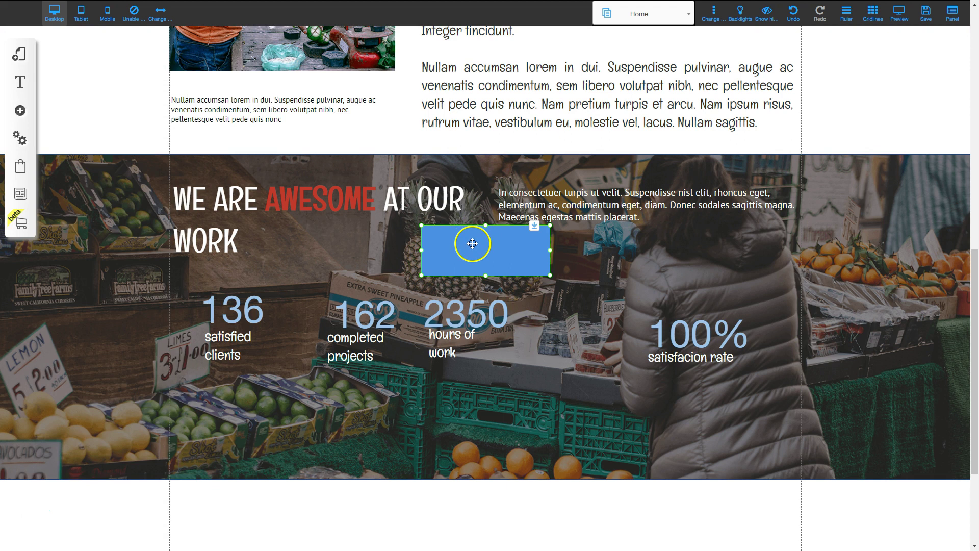
Step: Clear the background colour of the new rectangular box so it is transparent
{"action": "right_click", "coordinate": [472, 242]}
{"action": "left_click", "coordinate": [461, 201]}
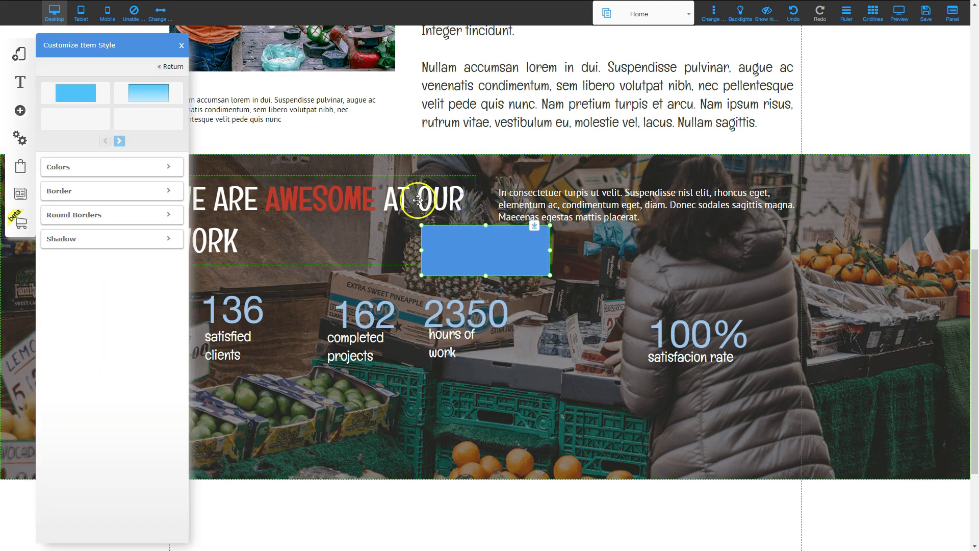
{"action": "left_click", "coordinate": [88, 166]}
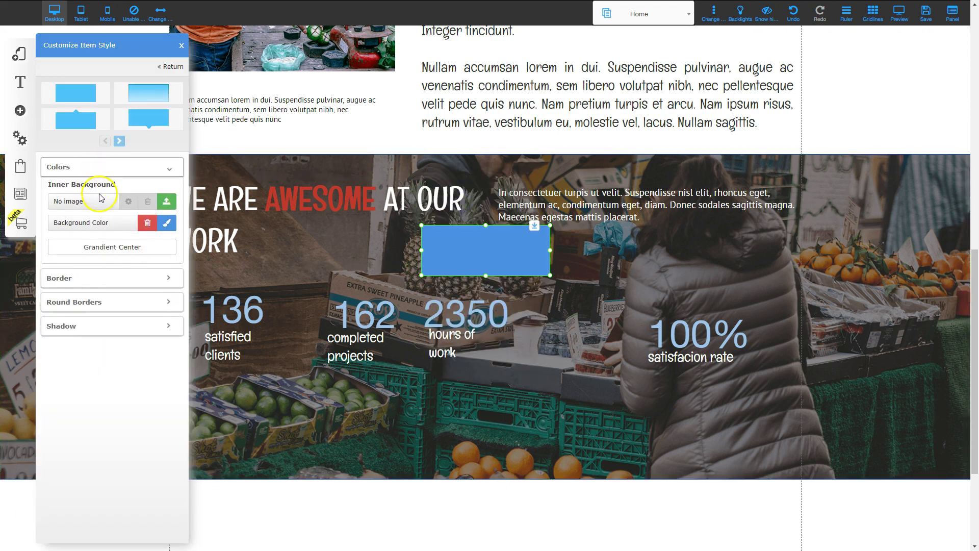
{"action": "left_click", "coordinate": [147, 225]}
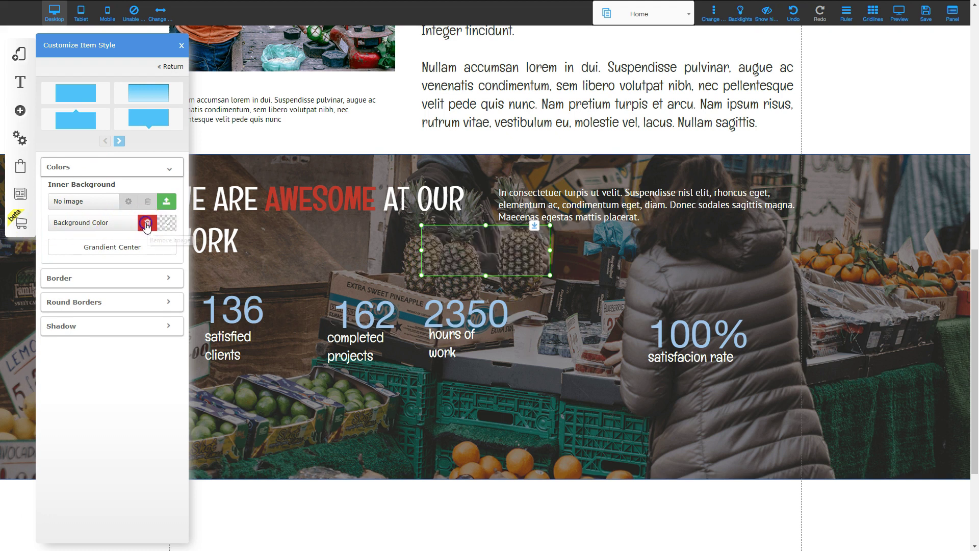
{"action": "left_click", "coordinate": [182, 44]}
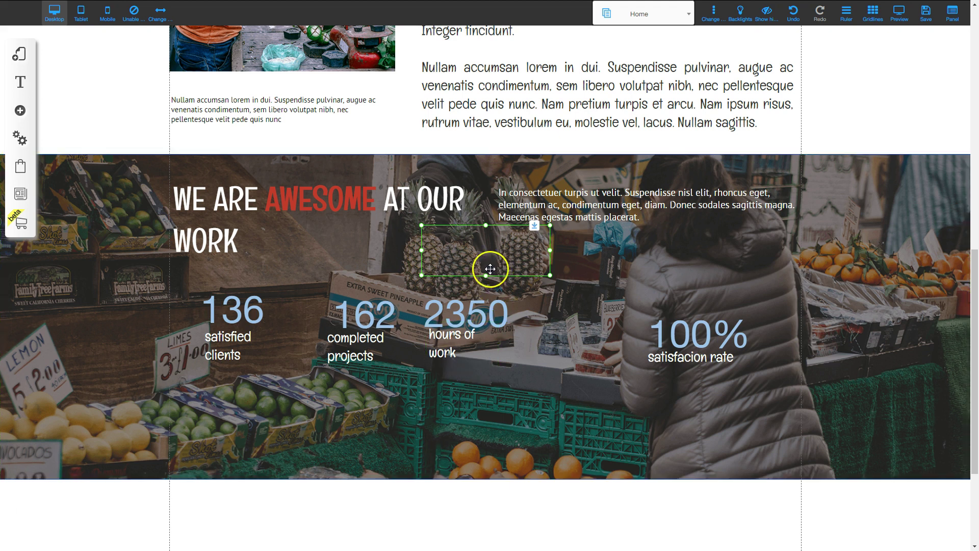
Step: Make the transparent box taller, place it under the heading, and put the 136 counter and its "satisfied clients" label inside it
{"action": "left_click_drag", "start_coordinate": [486, 277], "coordinate": [486, 384]}
{"action": "left_click_drag", "start_coordinate": [496, 274], "coordinate": [353, 293]}
{"action": "left_click", "coordinate": [247, 291]}
{"action": "left_click_drag", "start_coordinate": [247, 291], "coordinate": [310, 288]}
{"action": "left_click_drag", "start_coordinate": [367, 265], "coordinate": [267, 279]}
{"action": "left_click", "coordinate": [263, 279]}
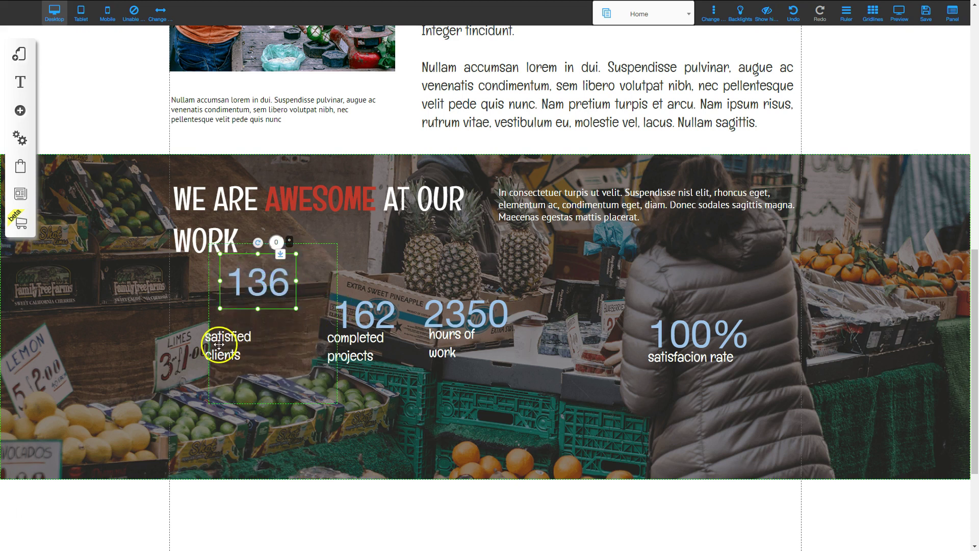
{"action": "left_click_drag", "start_coordinate": [209, 343], "coordinate": [232, 329]}
Step: Narrow and shorten the transparent box so it fits around the 136 counter and its label
{"action": "left_click", "coordinate": [275, 280]}
{"action": "left_click_drag", "start_coordinate": [311, 256], "coordinate": [280, 284]}
{"action": "left_click", "coordinate": [224, 285]}
{"action": "left_click_drag", "start_coordinate": [179, 275], "coordinate": [205, 284]}
{"action": "left_click", "coordinate": [256, 428]}
{"action": "left_click_drag", "start_coordinate": [257, 434], "coordinate": [257, 410]}
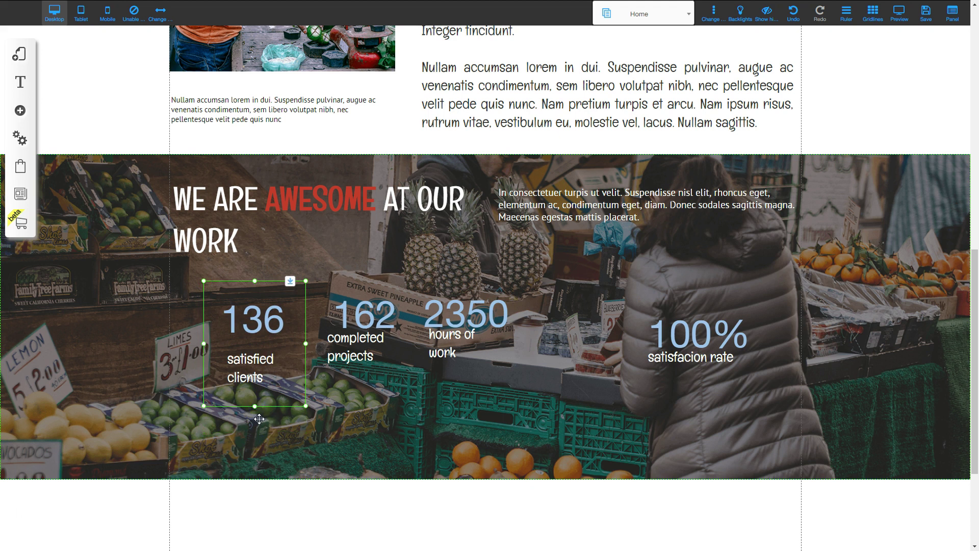
{"action": "left_click", "coordinate": [262, 413]}
Step: Center the 136 counter in its box with the "satisfied clients" label closer beneath it, and shift the box slightly up and left
{"action": "left_click", "coordinate": [257, 324]}
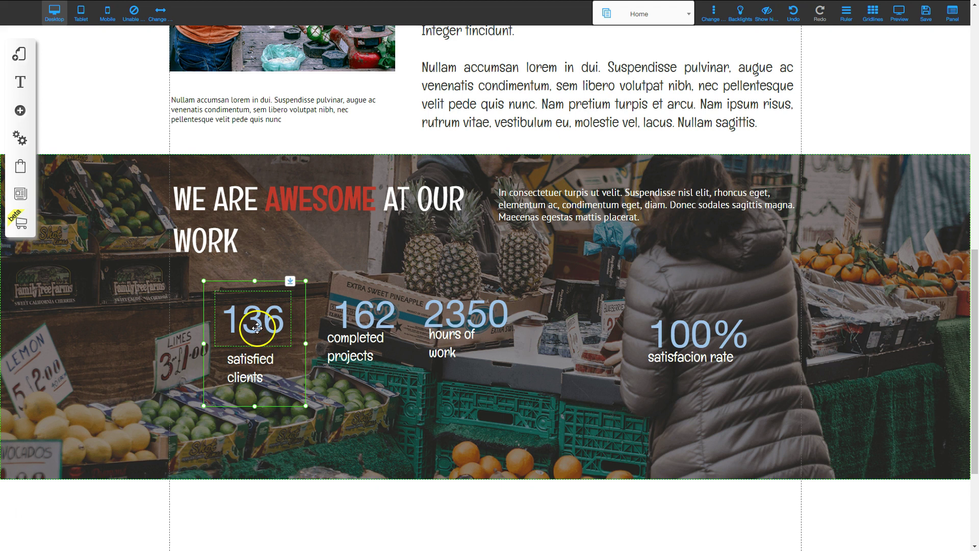
{"action": "double_click", "coordinate": [257, 315]}
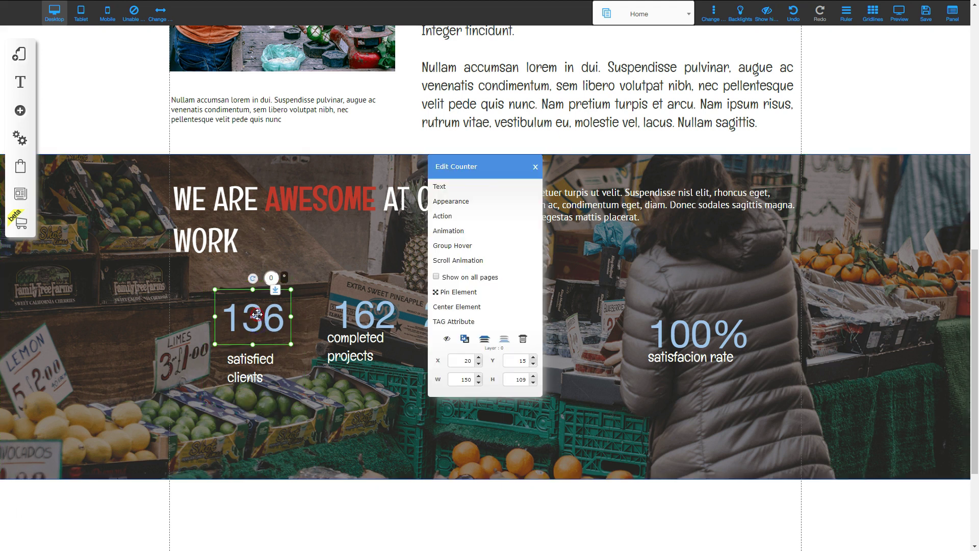
{"action": "left_click", "coordinate": [449, 307]}
{"action": "left_click_drag", "start_coordinate": [243, 371], "coordinate": [247, 361]}
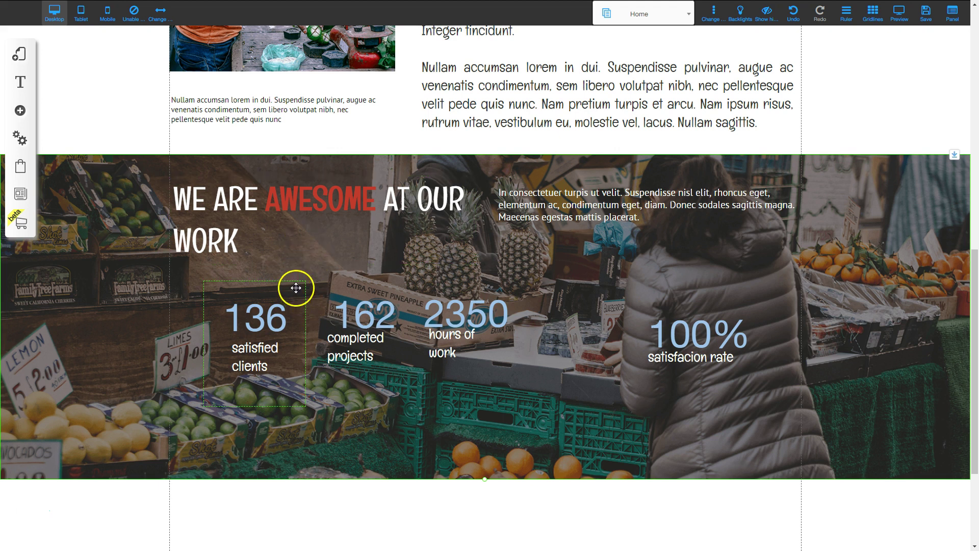
{"action": "mouse_move", "coordinate": [297, 284]}
{"action": "left_mouse_down"}
{"action": "mouse_move", "coordinate": [314, 275]}
{"action": "mouse_move", "coordinate": [240, 310]}
{"action": "mouse_move", "coordinate": [371, 328]}
{"action": "mouse_move", "coordinate": [348, 337]}
{"action": "mouse_move", "coordinate": [312, 227]}
{"action": "mouse_move", "coordinate": [483, 245]}
{"action": "mouse_move", "coordinate": [290, 302]}
{"action": "mouse_move", "coordinate": [427, 227]}
{"action": "mouse_move", "coordinate": [275, 284]}
{"action": "mouse_move", "coordinate": [288, 277]}
{"action": "left_mouse_up"}
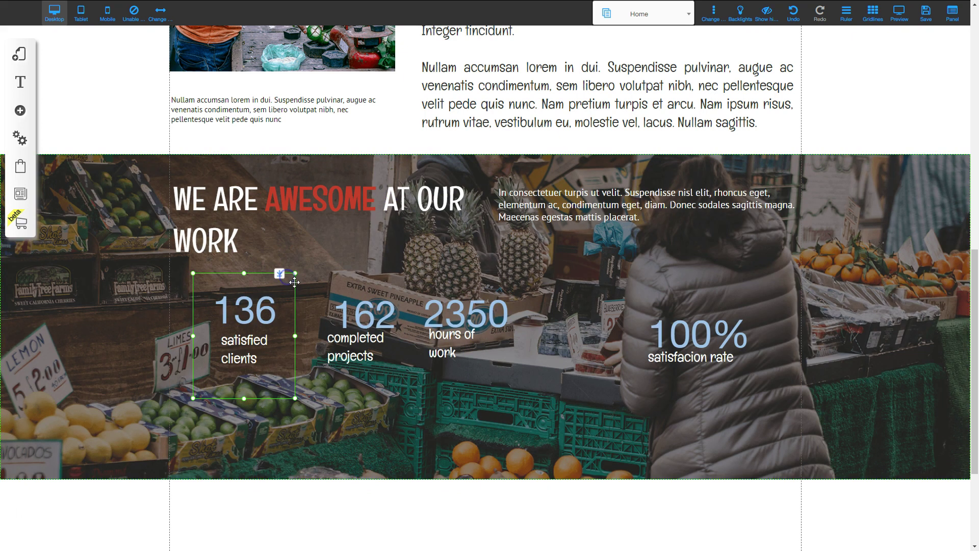
Step: Duplicate the "satisfied clients" box toward the banner's right side and delete the copied counter and label from the duplicate
{"action": "left_click_drag", "start_coordinate": [296, 283], "coordinate": [818, 243]}
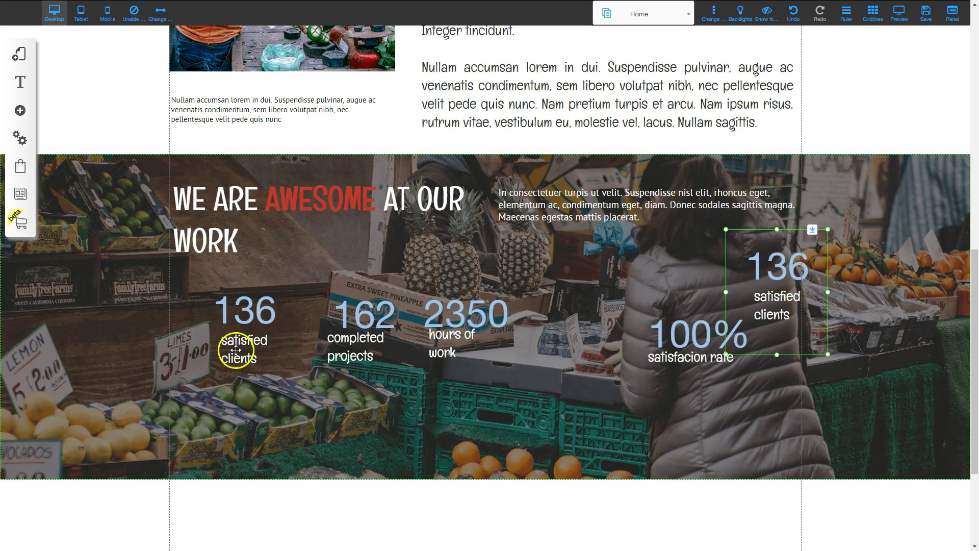
{"action": "left_click", "coordinate": [790, 271]}
{"action": "key", "text": "Delete"}
{"action": "left_click", "coordinate": [769, 306]}
{"action": "key", "text": "Delete"}
{"action": "left_click_drag", "start_coordinate": [761, 259], "coordinate": [587, 263]}
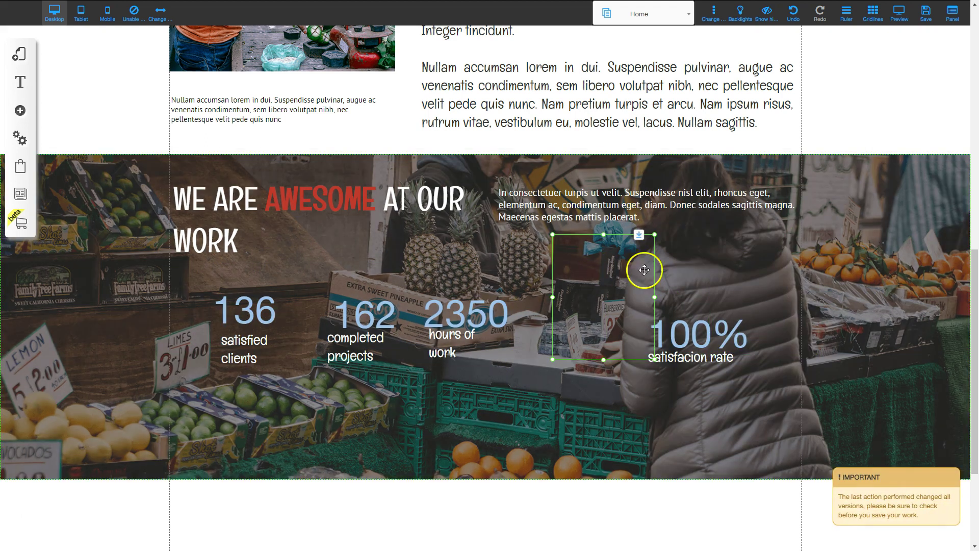
Step: Put the 162 counter and its "completed projects" label into the empty box and place that box beside the 136 group
{"action": "left_click_drag", "start_coordinate": [632, 277], "coordinate": [748, 251]}
{"action": "left_click_drag", "start_coordinate": [606, 268], "coordinate": [667, 251]}
{"action": "left_click_drag", "start_coordinate": [590, 259], "coordinate": [447, 260]}
{"action": "left_click_drag", "start_coordinate": [372, 308], "coordinate": [466, 265]}
{"action": "left_click_drag", "start_coordinate": [413, 244], "coordinate": [352, 251]}
{"action": "left_click_drag", "start_coordinate": [328, 344], "coordinate": [380, 308]}
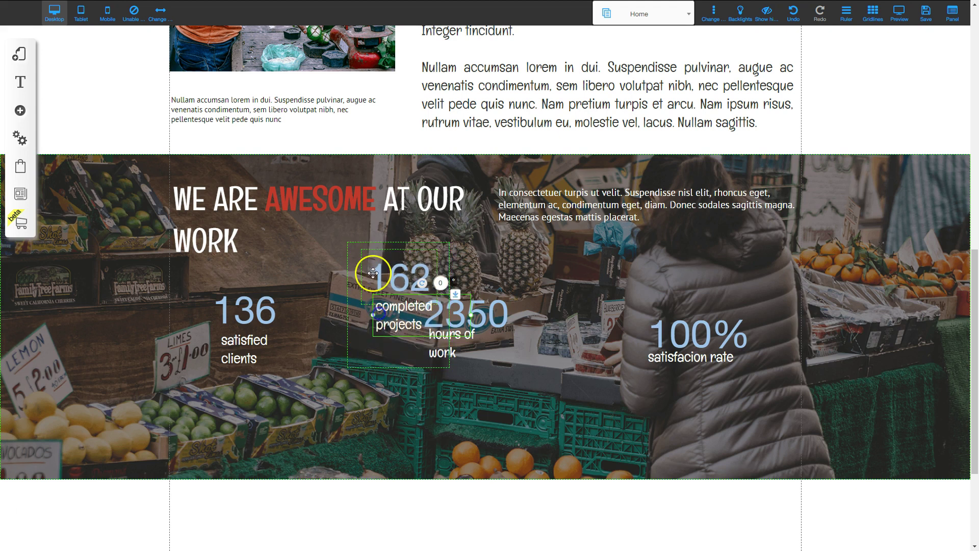
{"action": "left_click_drag", "start_coordinate": [357, 249], "coordinate": [303, 276]}
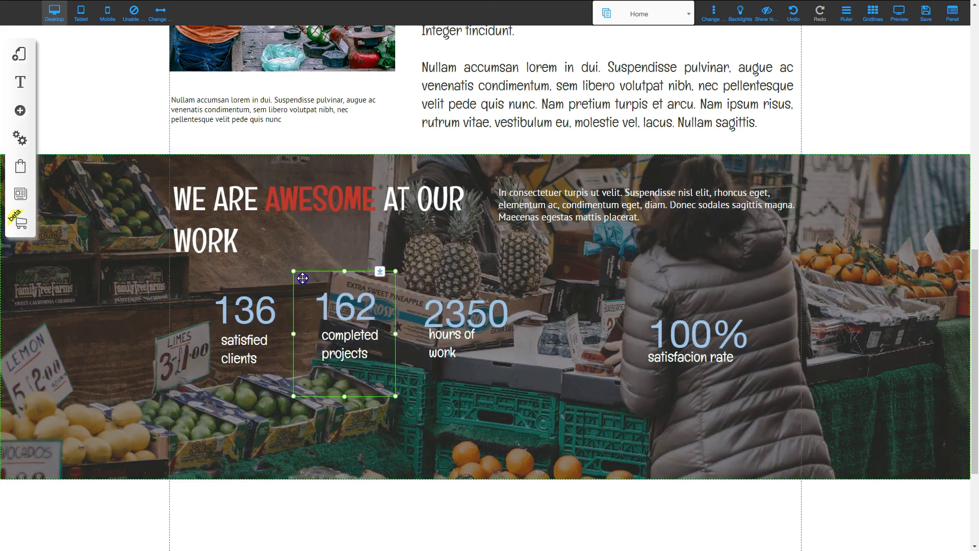
Step: Center the 162 counter in its box, fit the narrowed "completed projects" label beneath it, and nudge the box slightly right and down
{"action": "left_click", "coordinate": [347, 308]}
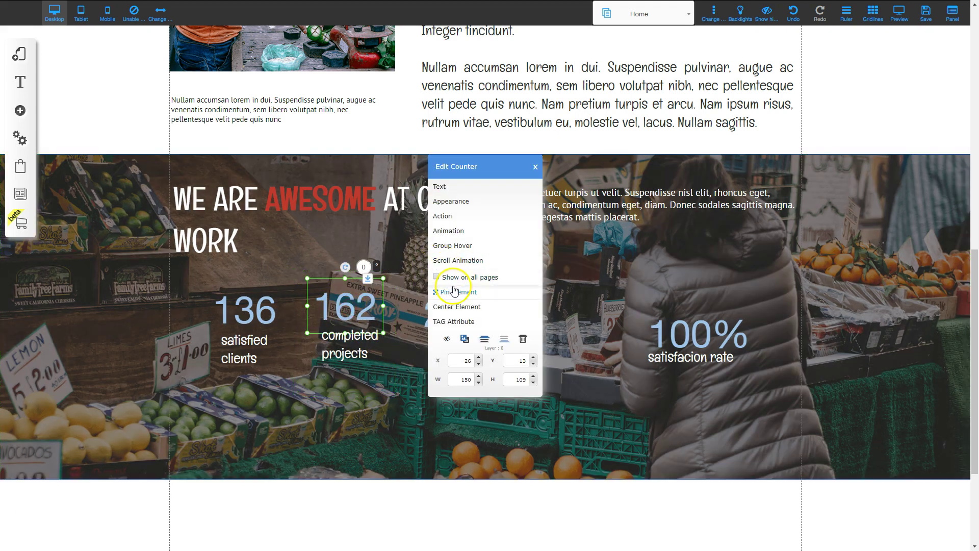
{"action": "left_click", "coordinate": [452, 306]}
{"action": "left_click_drag", "start_coordinate": [368, 347], "coordinate": [351, 351]}
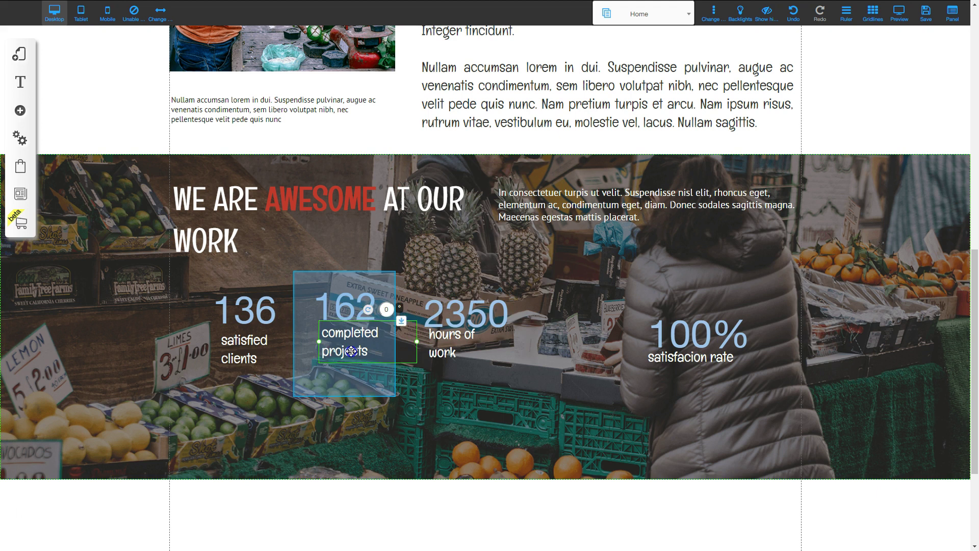
{"action": "left_click_drag", "start_coordinate": [351, 351], "coordinate": [352, 351]}
{"action": "left_click_drag", "start_coordinate": [416, 345], "coordinate": [398, 346]}
{"action": "left_click", "coordinate": [382, 381]}
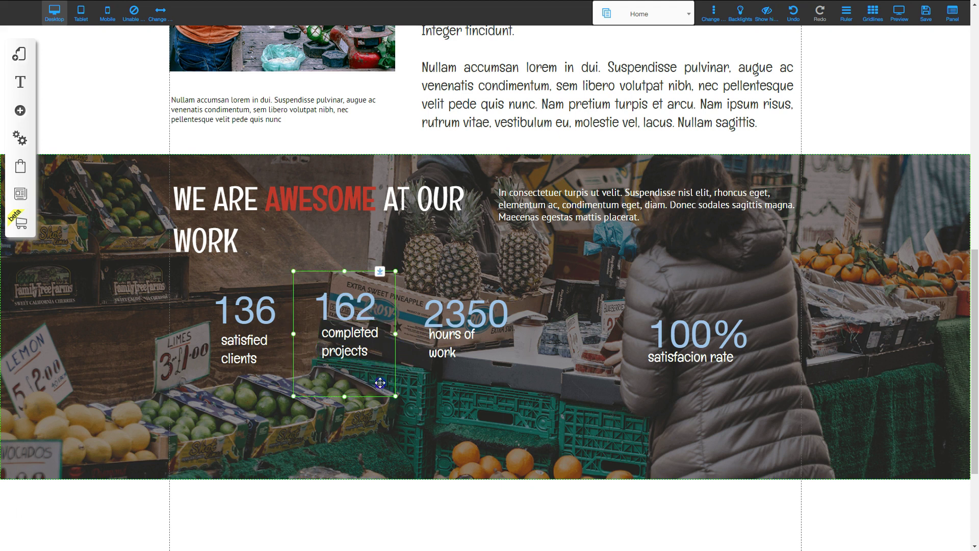
{"action": "left_click_drag", "start_coordinate": [300, 277], "coordinate": [310, 284]}
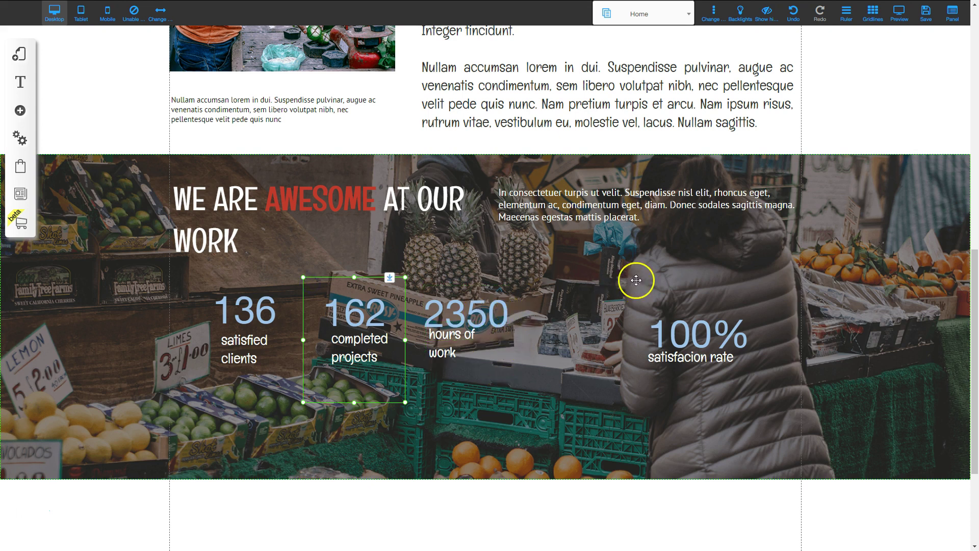
Step: Put the 2350 counter, centered, and its "hours of work" label into an empty box and place that box right of the 162 group
{"action": "left_click_drag", "start_coordinate": [643, 266], "coordinate": [425, 382]}
{"action": "left_click_drag", "start_coordinate": [466, 312], "coordinate": [454, 396]}
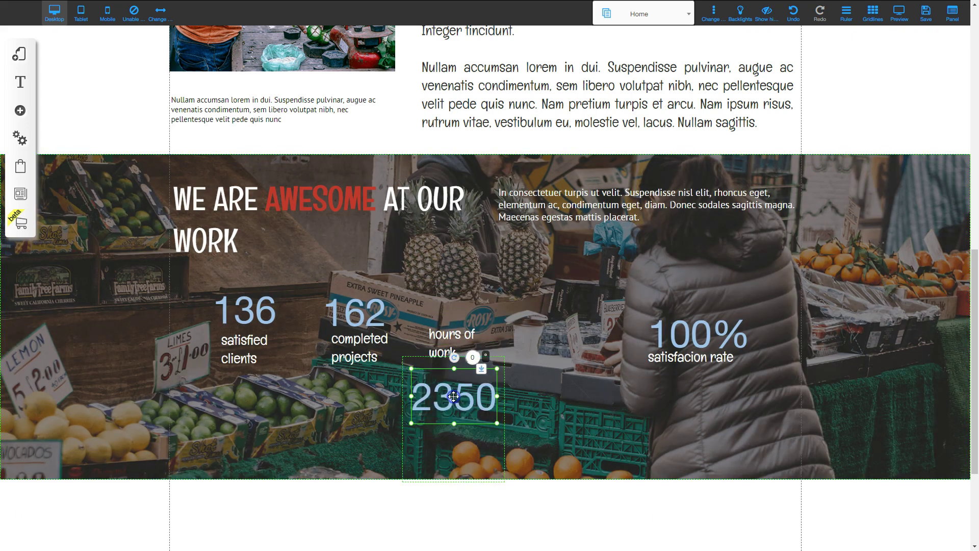
{"action": "right_click", "coordinate": [454, 397]}
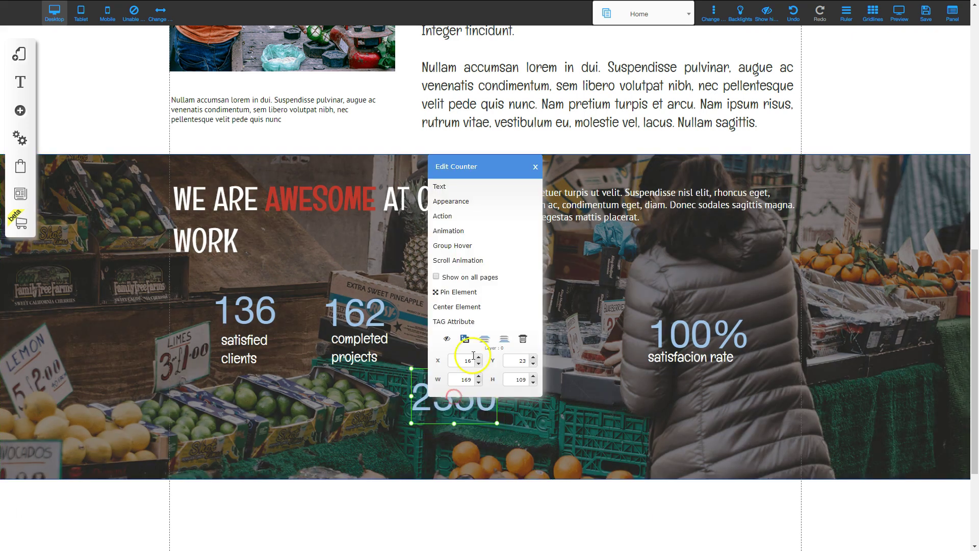
{"action": "left_click", "coordinate": [461, 306]}
{"action": "left_click_drag", "start_coordinate": [454, 340], "coordinate": [447, 376]}
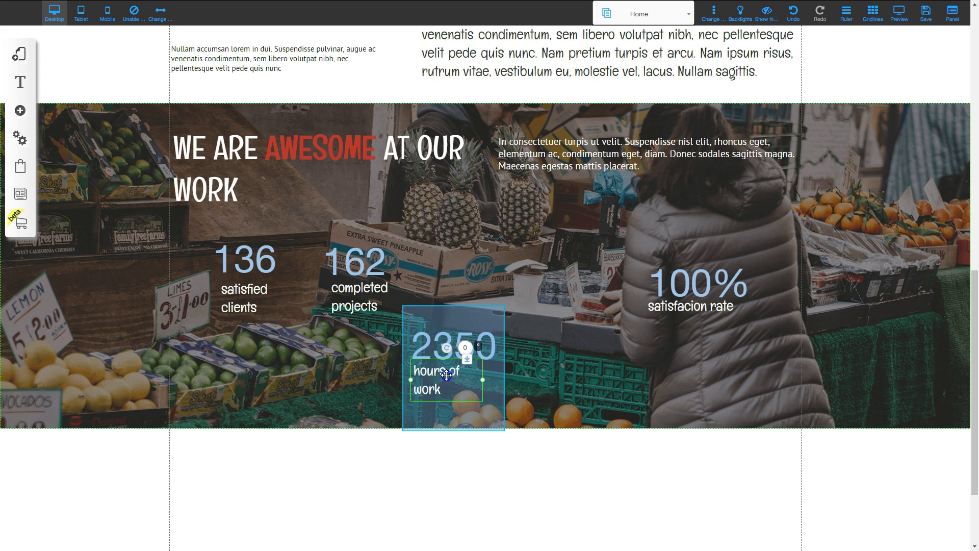
{"action": "left_click_drag", "start_coordinate": [447, 376], "coordinate": [448, 374]}
{"action": "left_click_drag", "start_coordinate": [485, 308], "coordinate": [543, 229]}
Step: Position the remaining empty box near the banner's right side and put the 100% counter and its "satisfacion rate" label into it
{"action": "left_click", "coordinate": [748, 218]}
{"action": "left_click_drag", "start_coordinate": [750, 219], "coordinate": [781, 256]}
{"action": "left_click_drag", "start_coordinate": [679, 288], "coordinate": [760, 249]}
{"action": "left_click_drag", "start_coordinate": [710, 304], "coordinate": [763, 279]}
{"action": "left_click", "coordinate": [765, 212]}
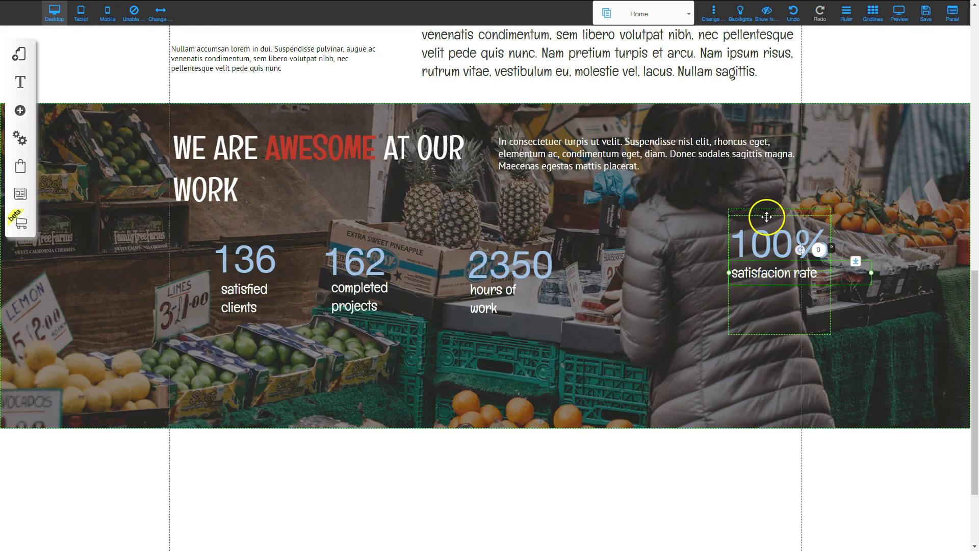
Step: Widen the 100% box, fit its narrowed label beneath the centered counter, and move the box left and slightly down within the content margins
{"action": "left_click", "coordinate": [832, 251]}
{"action": "left_click_drag", "start_coordinate": [831, 272], "coordinate": [849, 277]}
{"action": "left_click", "coordinate": [862, 271]}
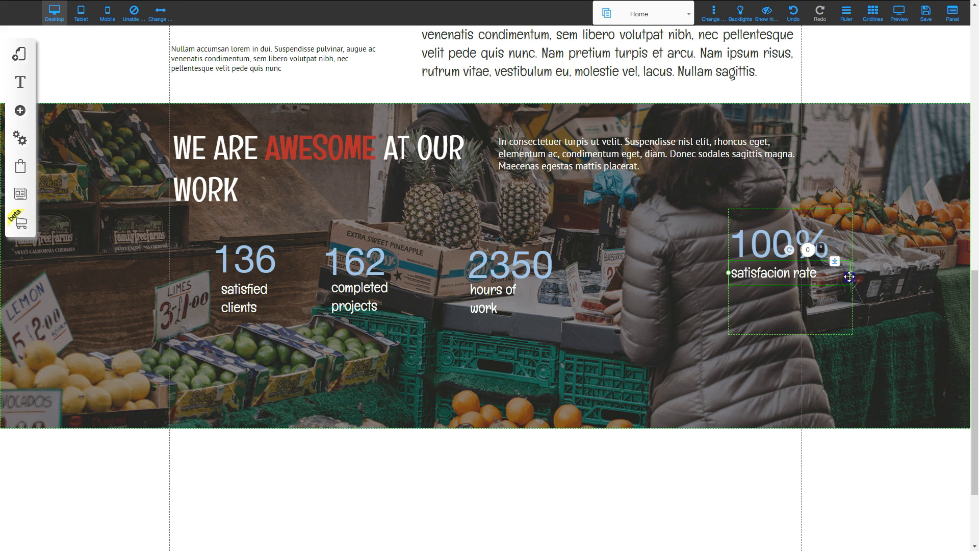
{"action": "double_click", "coordinate": [798, 252]}
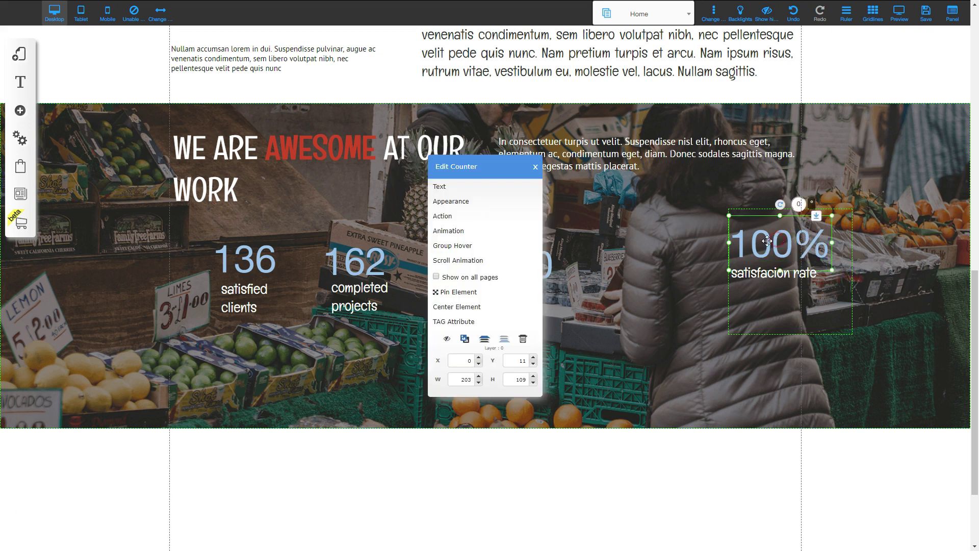
{"action": "left_click", "coordinate": [456, 299]}
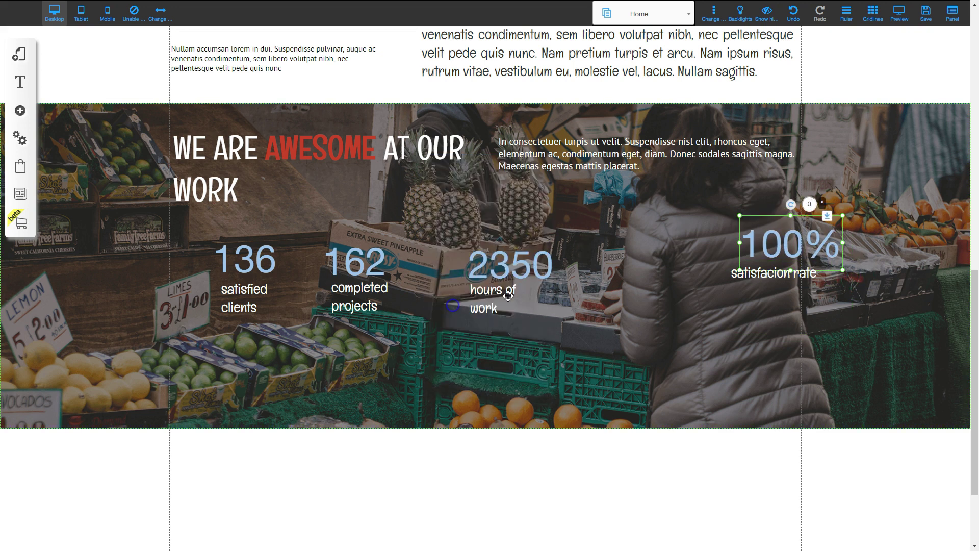
{"action": "left_click_drag", "start_coordinate": [766, 277], "coordinate": [781, 271]}
{"action": "left_click", "coordinate": [823, 213]}
{"action": "left_click_drag", "start_coordinate": [824, 212], "coordinate": [742, 240]}
{"action": "left_click", "coordinate": [779, 317]}
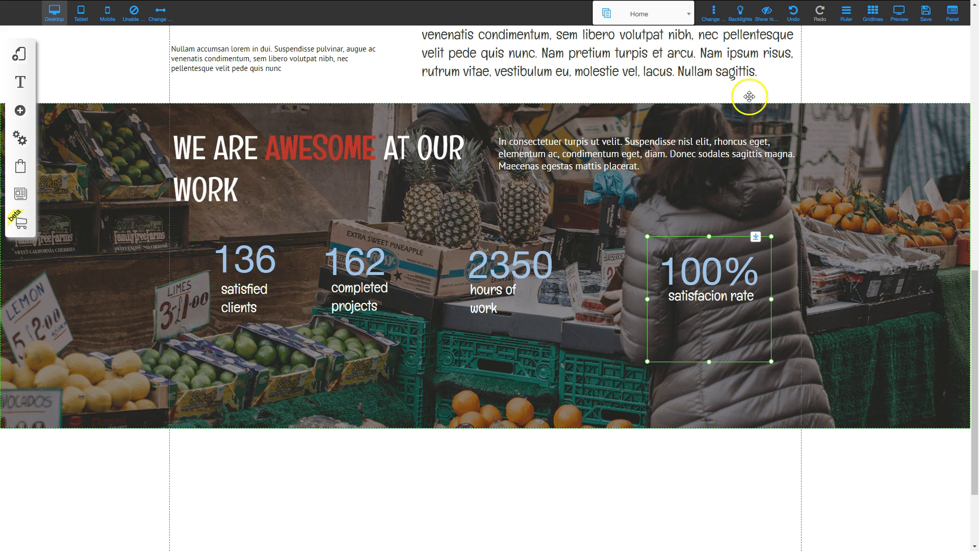
Step: Show the rulers and place a horizontal guide across the banner just above the counters
{"action": "left_click", "coordinate": [846, 16]}
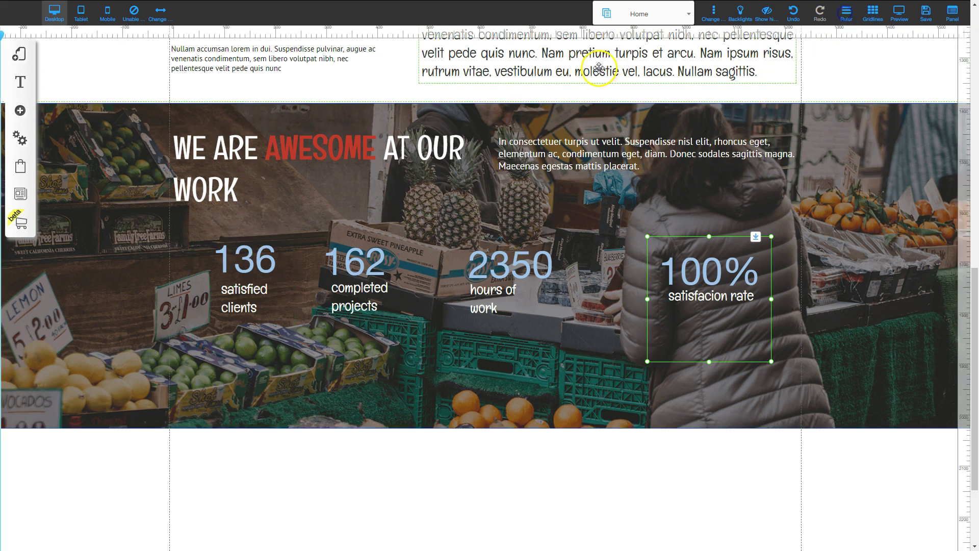
{"action": "left_click", "coordinate": [964, 195]}
{"action": "left_click_drag", "start_coordinate": [961, 196], "coordinate": [962, 226]}
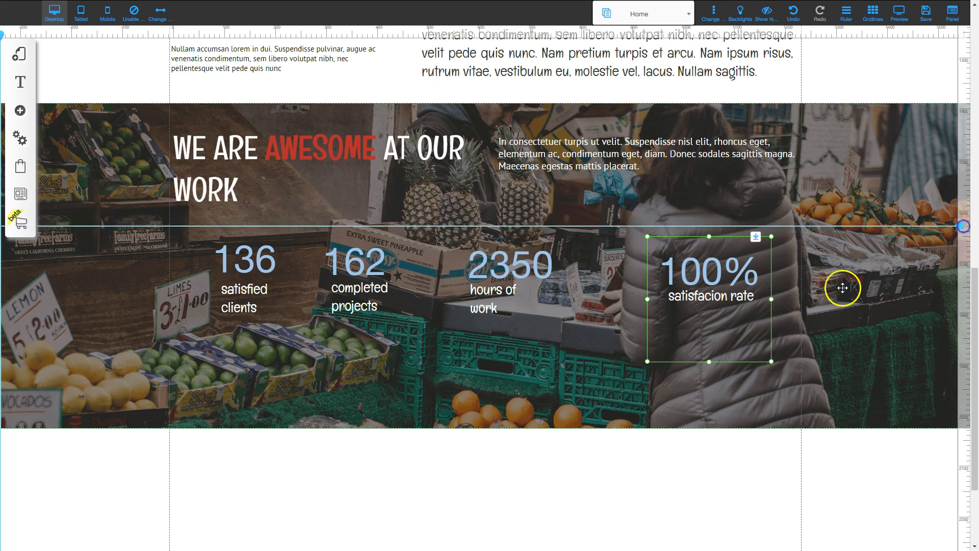
Step: Spread the four counter boxes across the content width and line up the tops of their numbers just below the guide
{"action": "left_click_drag", "start_coordinate": [756, 356], "coordinate": [785, 330]}
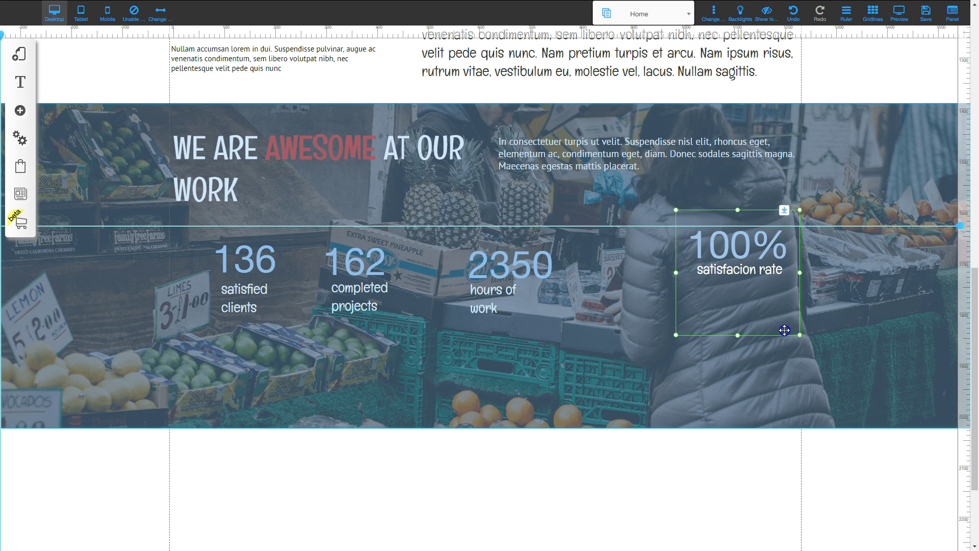
{"action": "left_click_drag", "start_coordinate": [785, 330], "coordinate": [783, 329]}
{"action": "left_click_drag", "start_coordinate": [532, 340], "coordinate": [582, 320]}
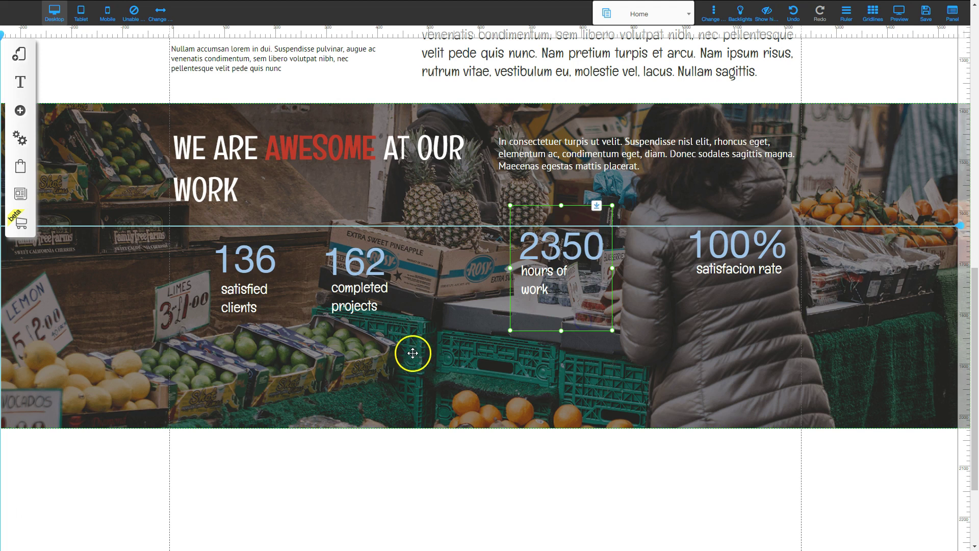
{"action": "mouse_move", "coordinate": [396, 308]}
{"action": "left_mouse_down"}
{"action": "mouse_move", "coordinate": [394, 338]}
{"action": "mouse_move", "coordinate": [415, 324]}
{"action": "mouse_move", "coordinate": [410, 317]}
{"action": "left_mouse_up"}
{"action": "left_click_drag", "start_coordinate": [284, 334], "coordinate": [260, 325]}
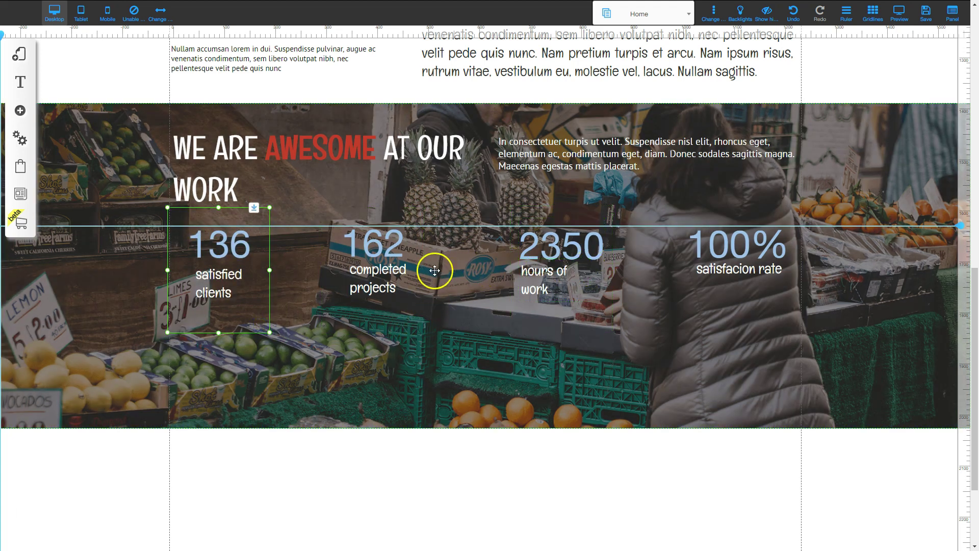
Step: Nudge the 2350 and 162 boxes slightly right to even out the counter spacing, and hide the rulers
{"action": "left_click", "coordinate": [480, 349]}
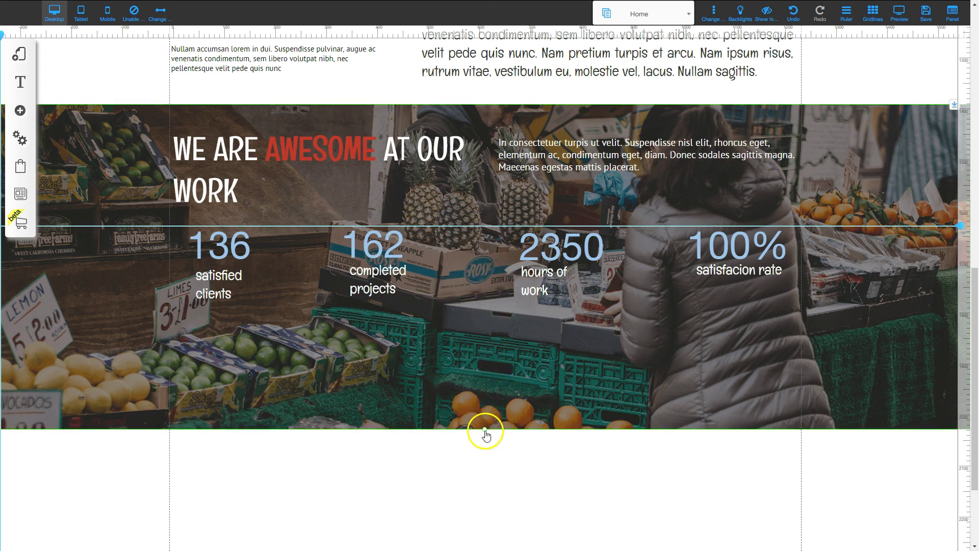
{"action": "left_click", "coordinate": [554, 318]}
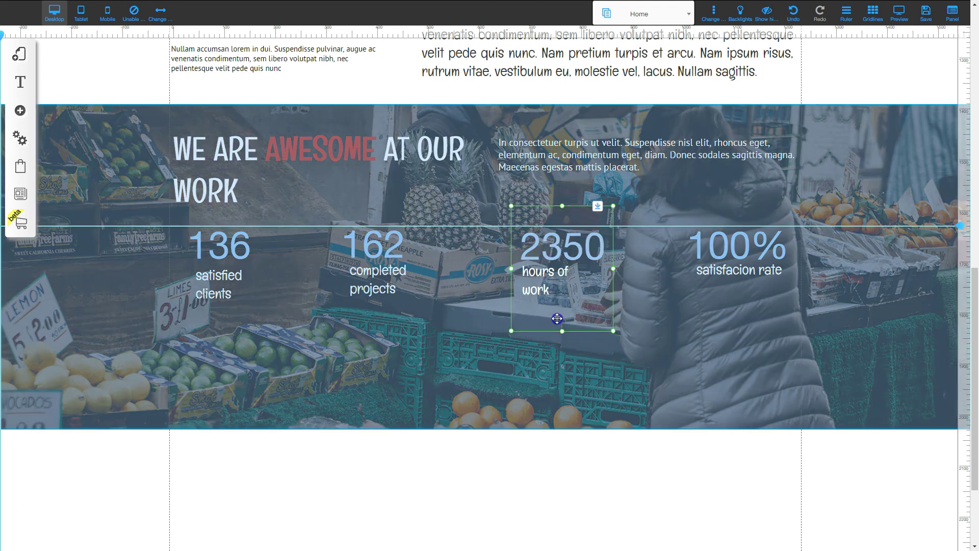
{"action": "left_click", "coordinate": [374, 313]}
{"action": "left_click_drag", "start_coordinate": [375, 313], "coordinate": [380, 314]}
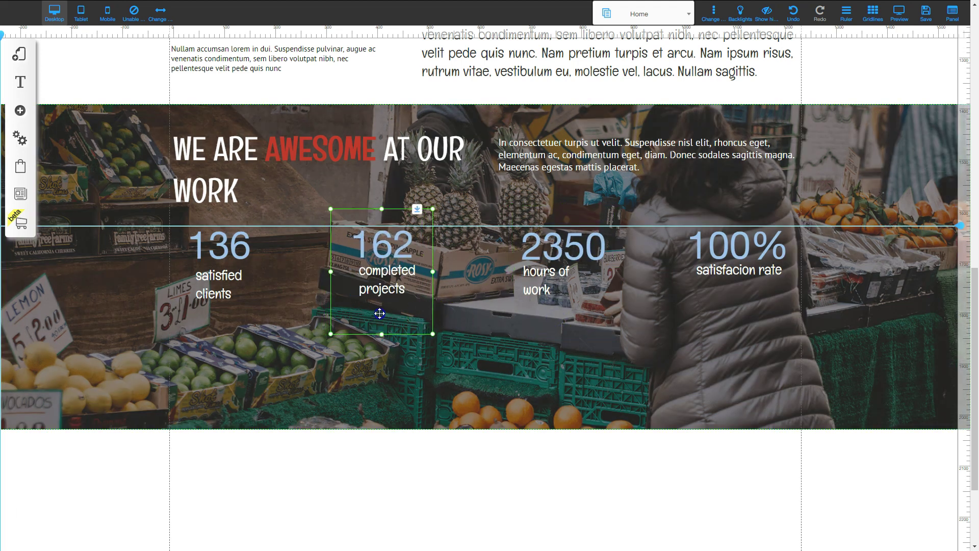
{"action": "left_click", "coordinate": [901, 447]}
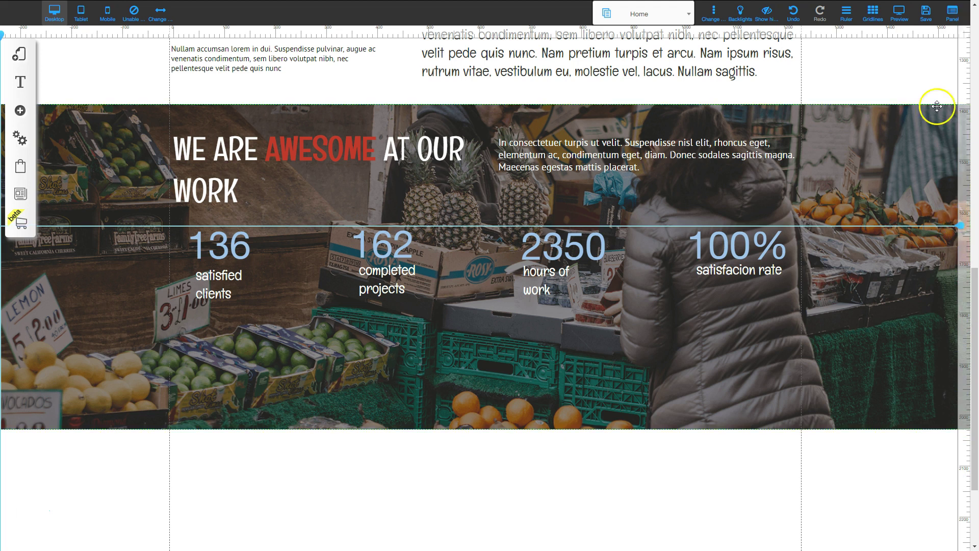
{"action": "left_click", "coordinate": [846, 12]}
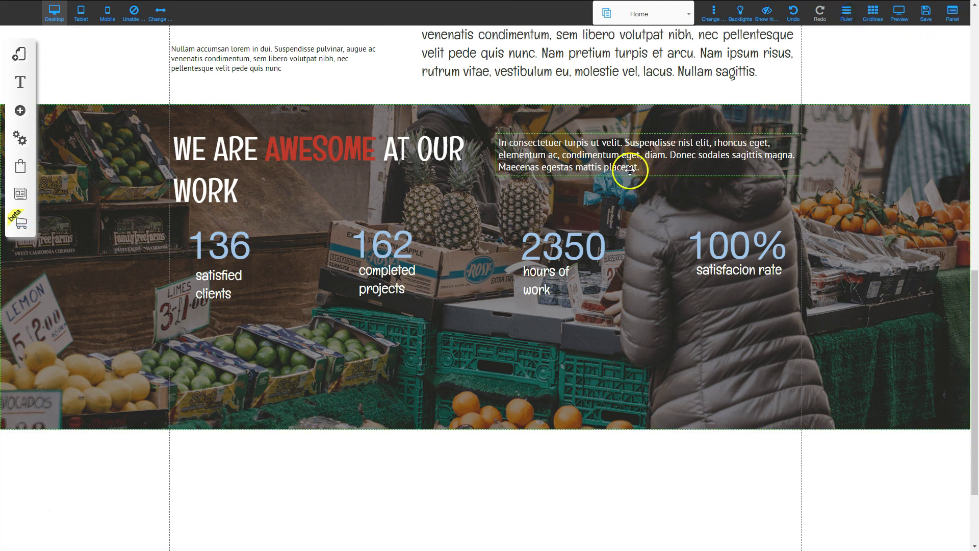
Step: Reduce the banner's height so it ends a little below the counter labels, and save the page
{"action": "left_click", "coordinate": [421, 394]}
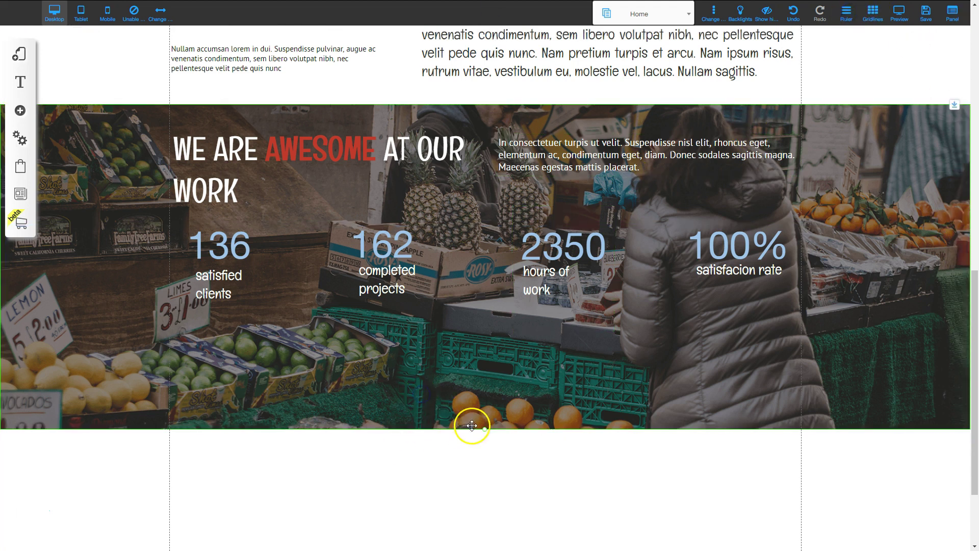
{"action": "left_click_drag", "start_coordinate": [485, 423], "coordinate": [496, 352]}
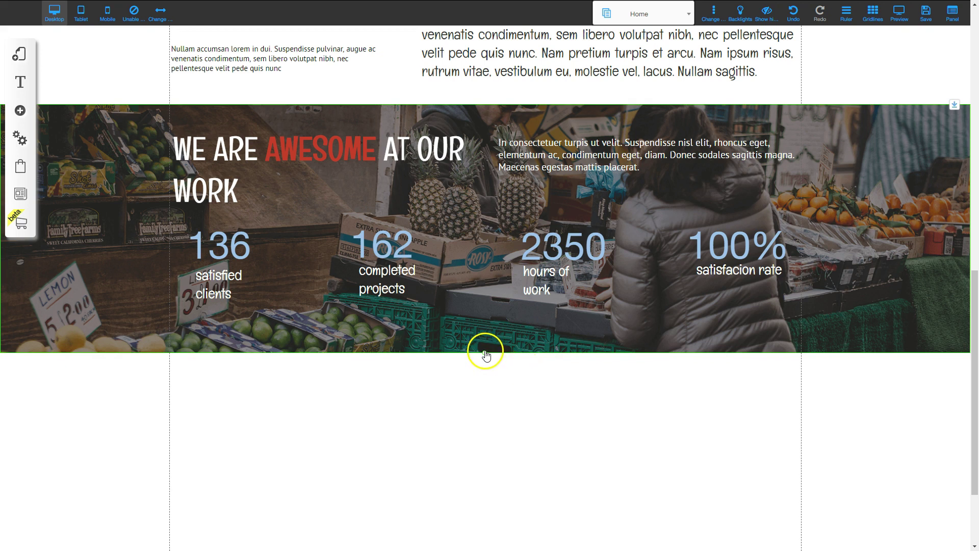
{"action": "left_click_drag", "start_coordinate": [486, 346], "coordinate": [487, 343]}
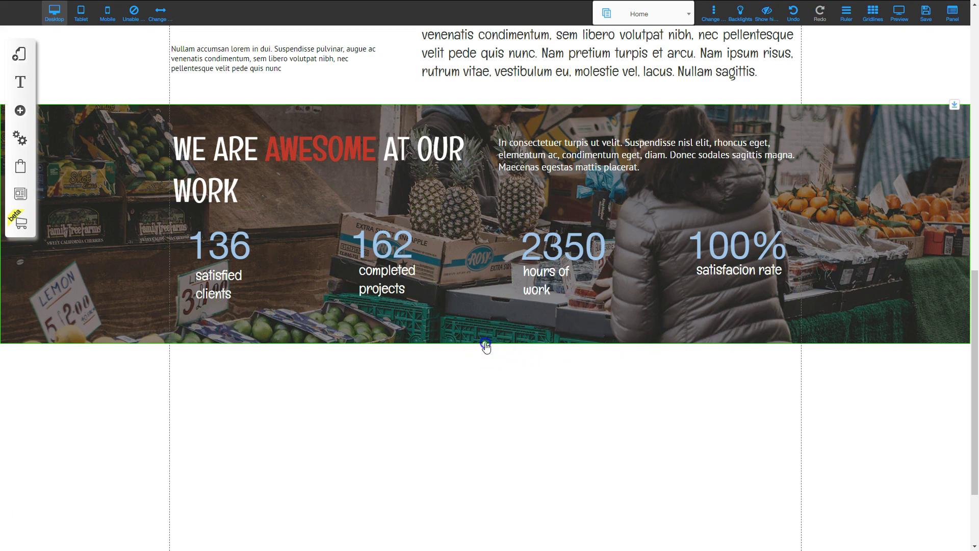
{"action": "left_click_drag", "start_coordinate": [486, 340], "coordinate": [487, 335]}
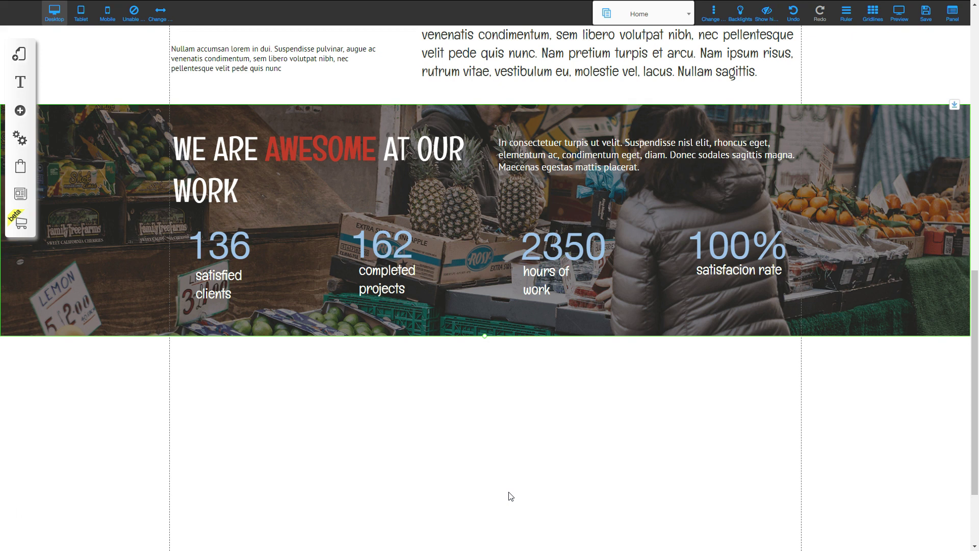
{"action": "left_click", "coordinate": [926, 13]}
{"action": "left_click", "coordinate": [610, 379]}
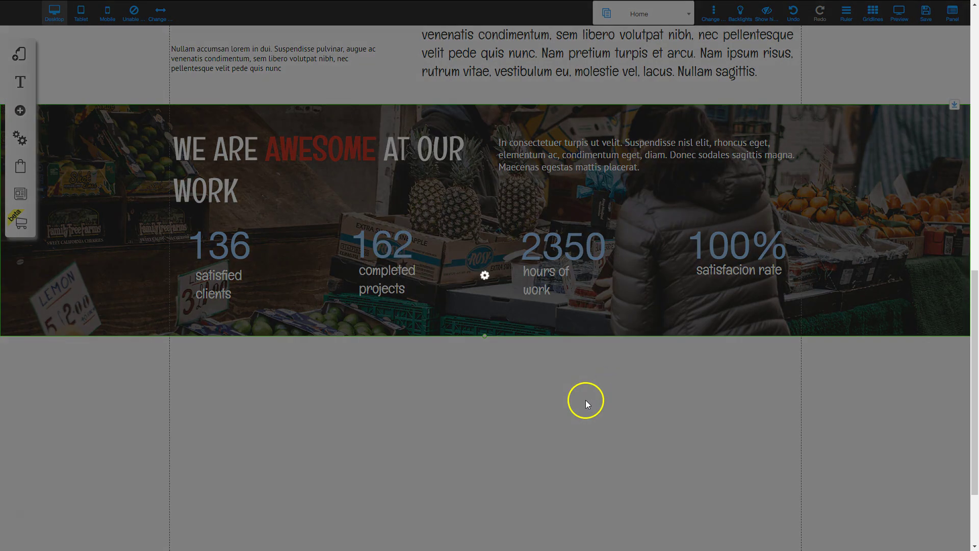